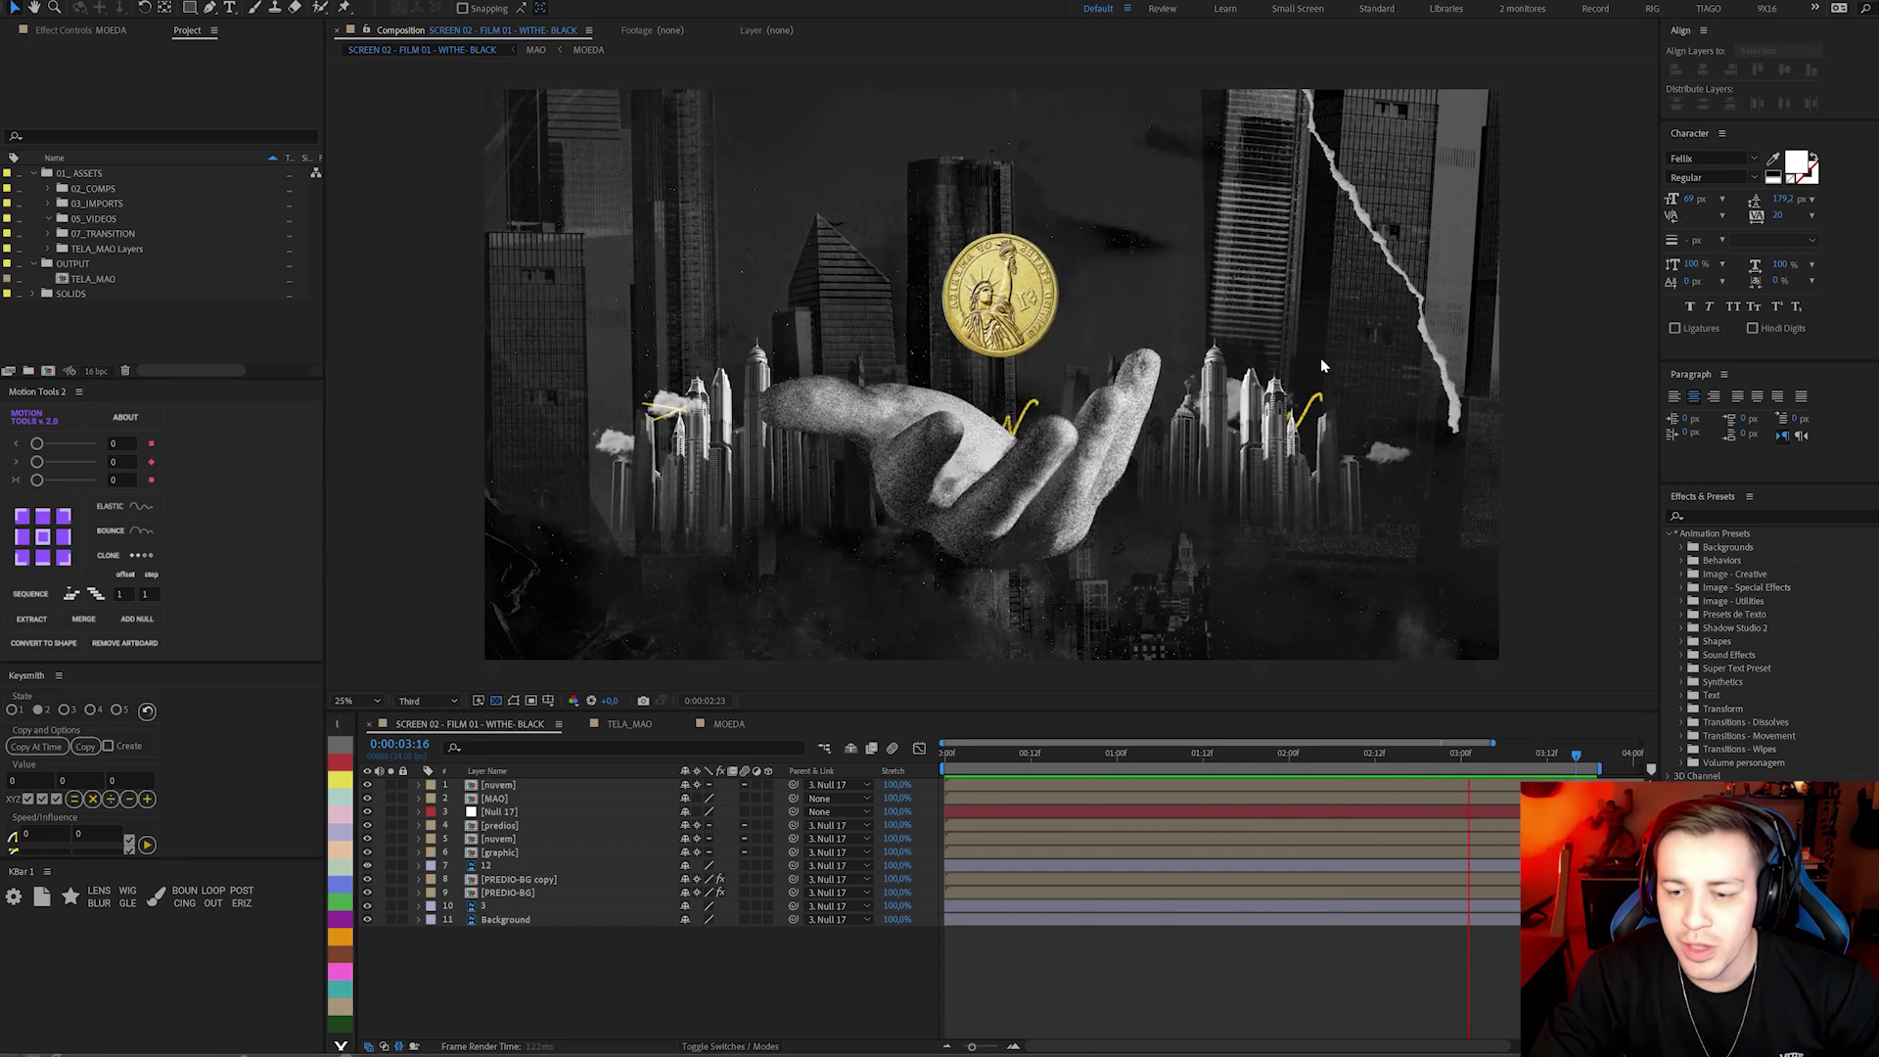
Stop the preview playback and select the TELA_MAO composition in the Project panel.
key(space)
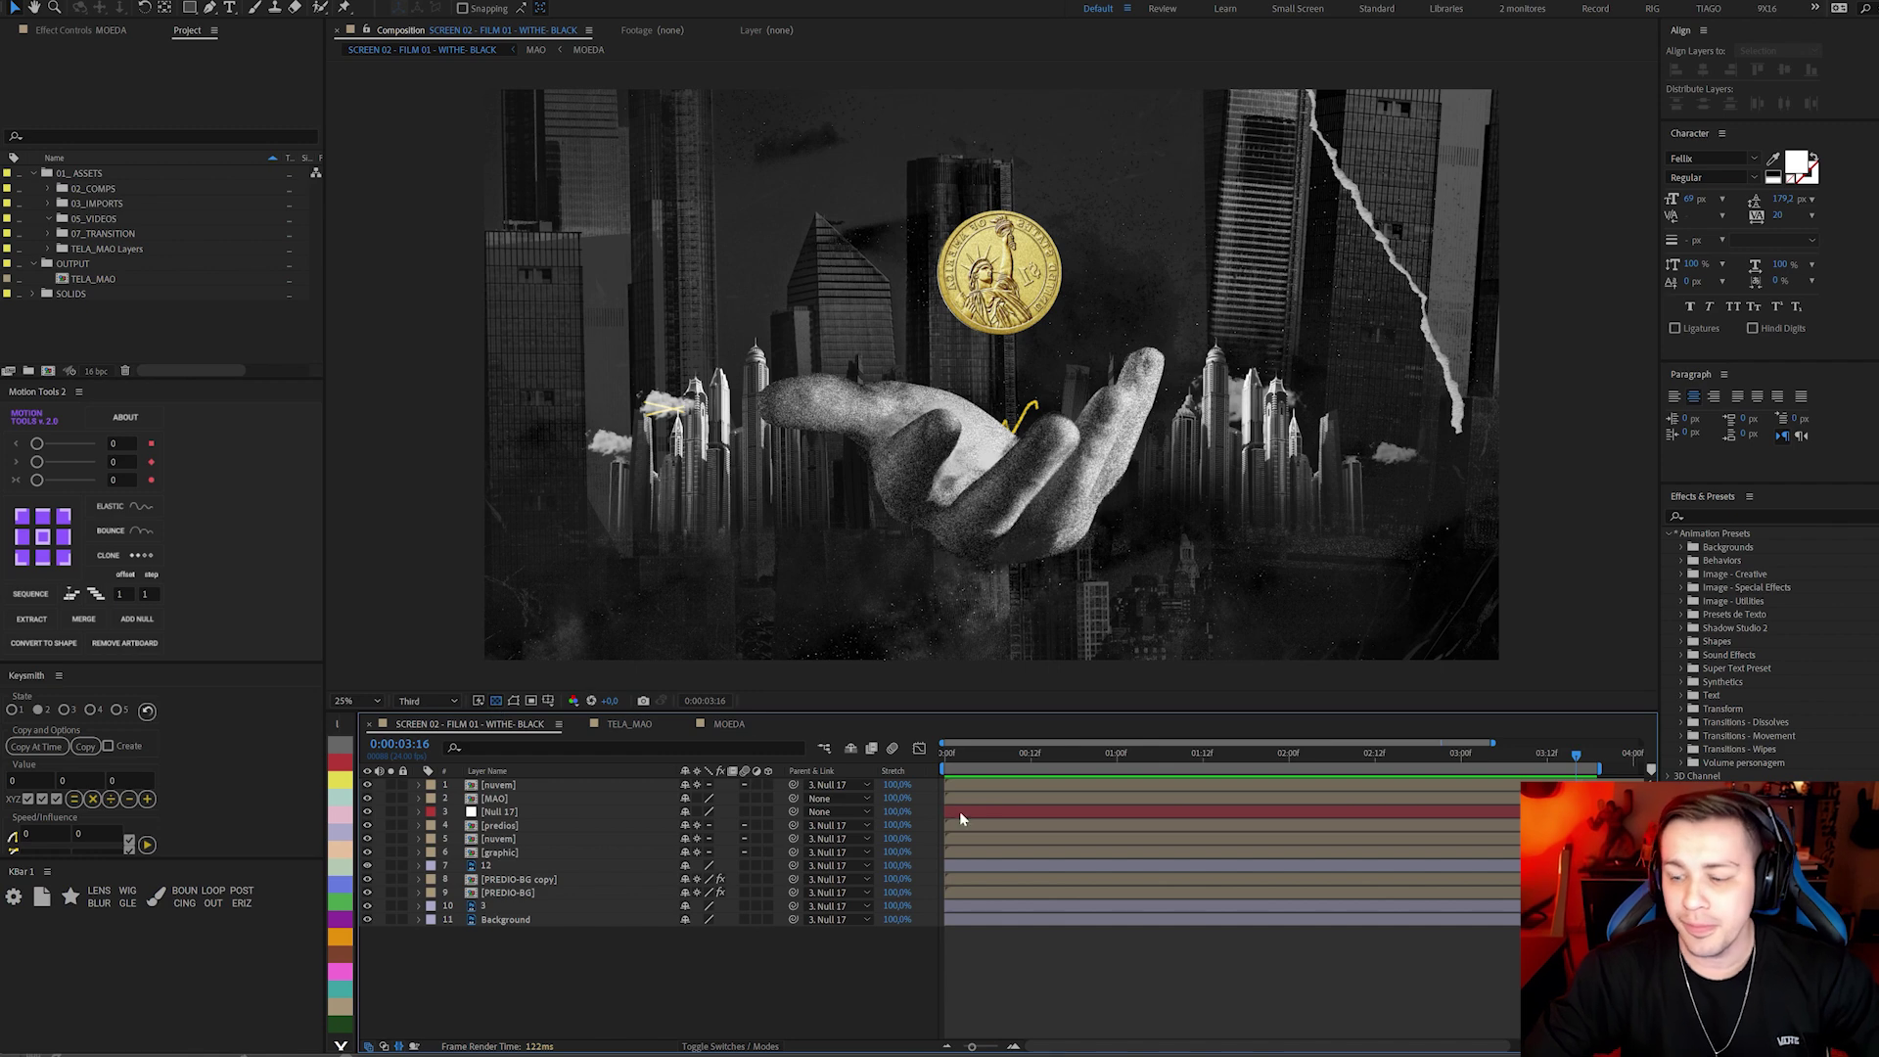
click(93, 279)
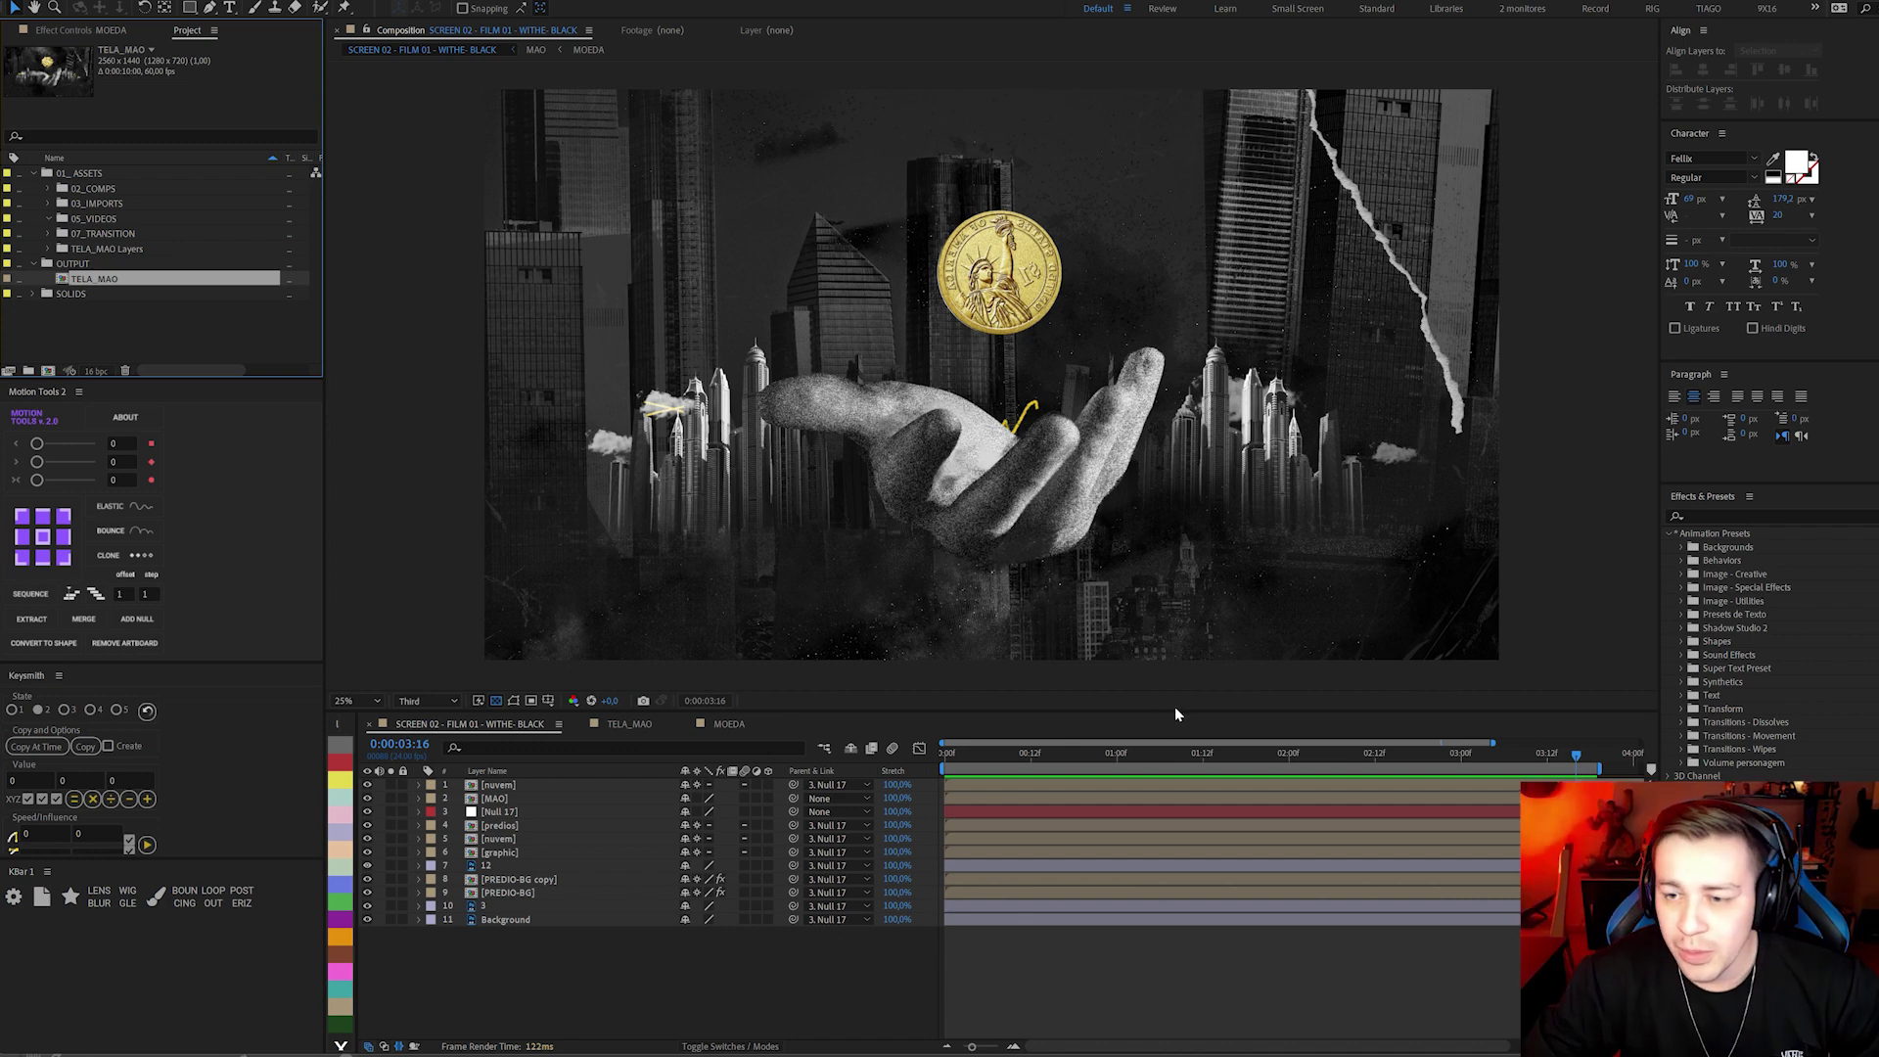
Open TELA_MAO and toggle the MOEDA coin, NUVEM clouds and predios buildings off and on.
double_click(107, 280)
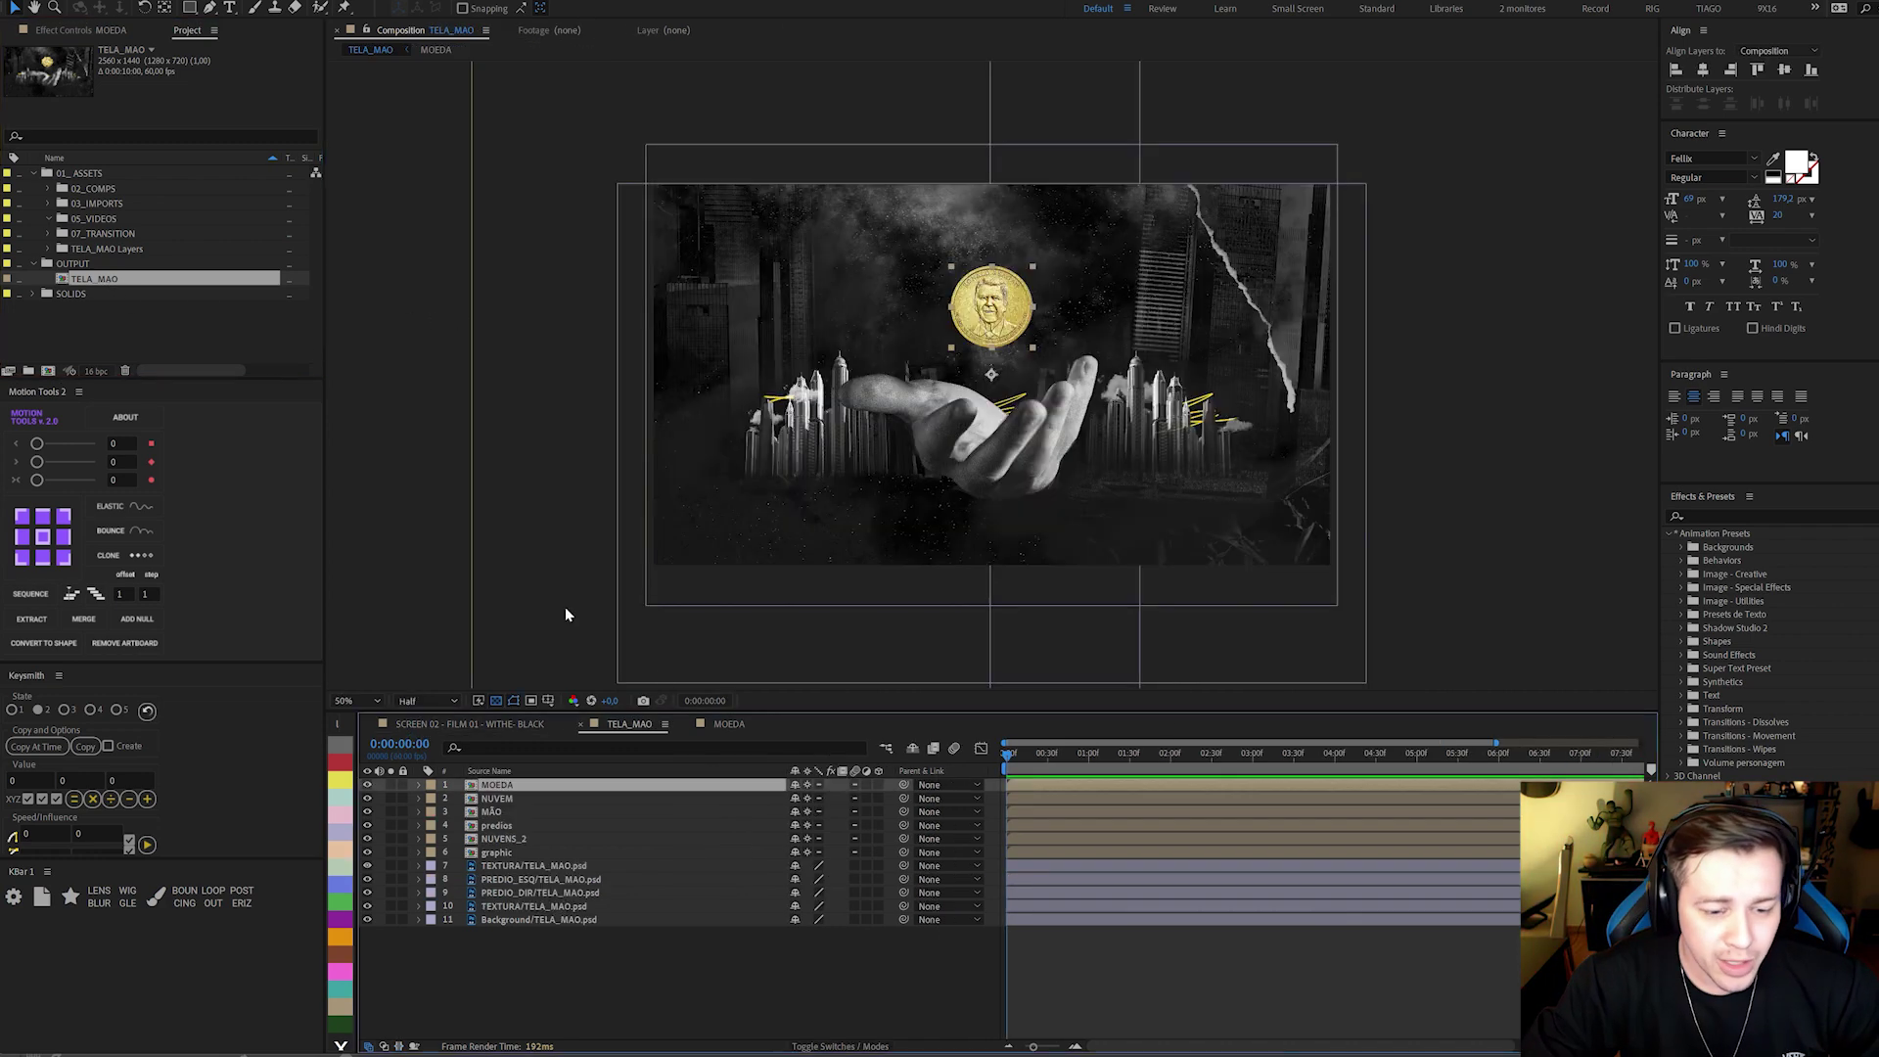
click(503, 967)
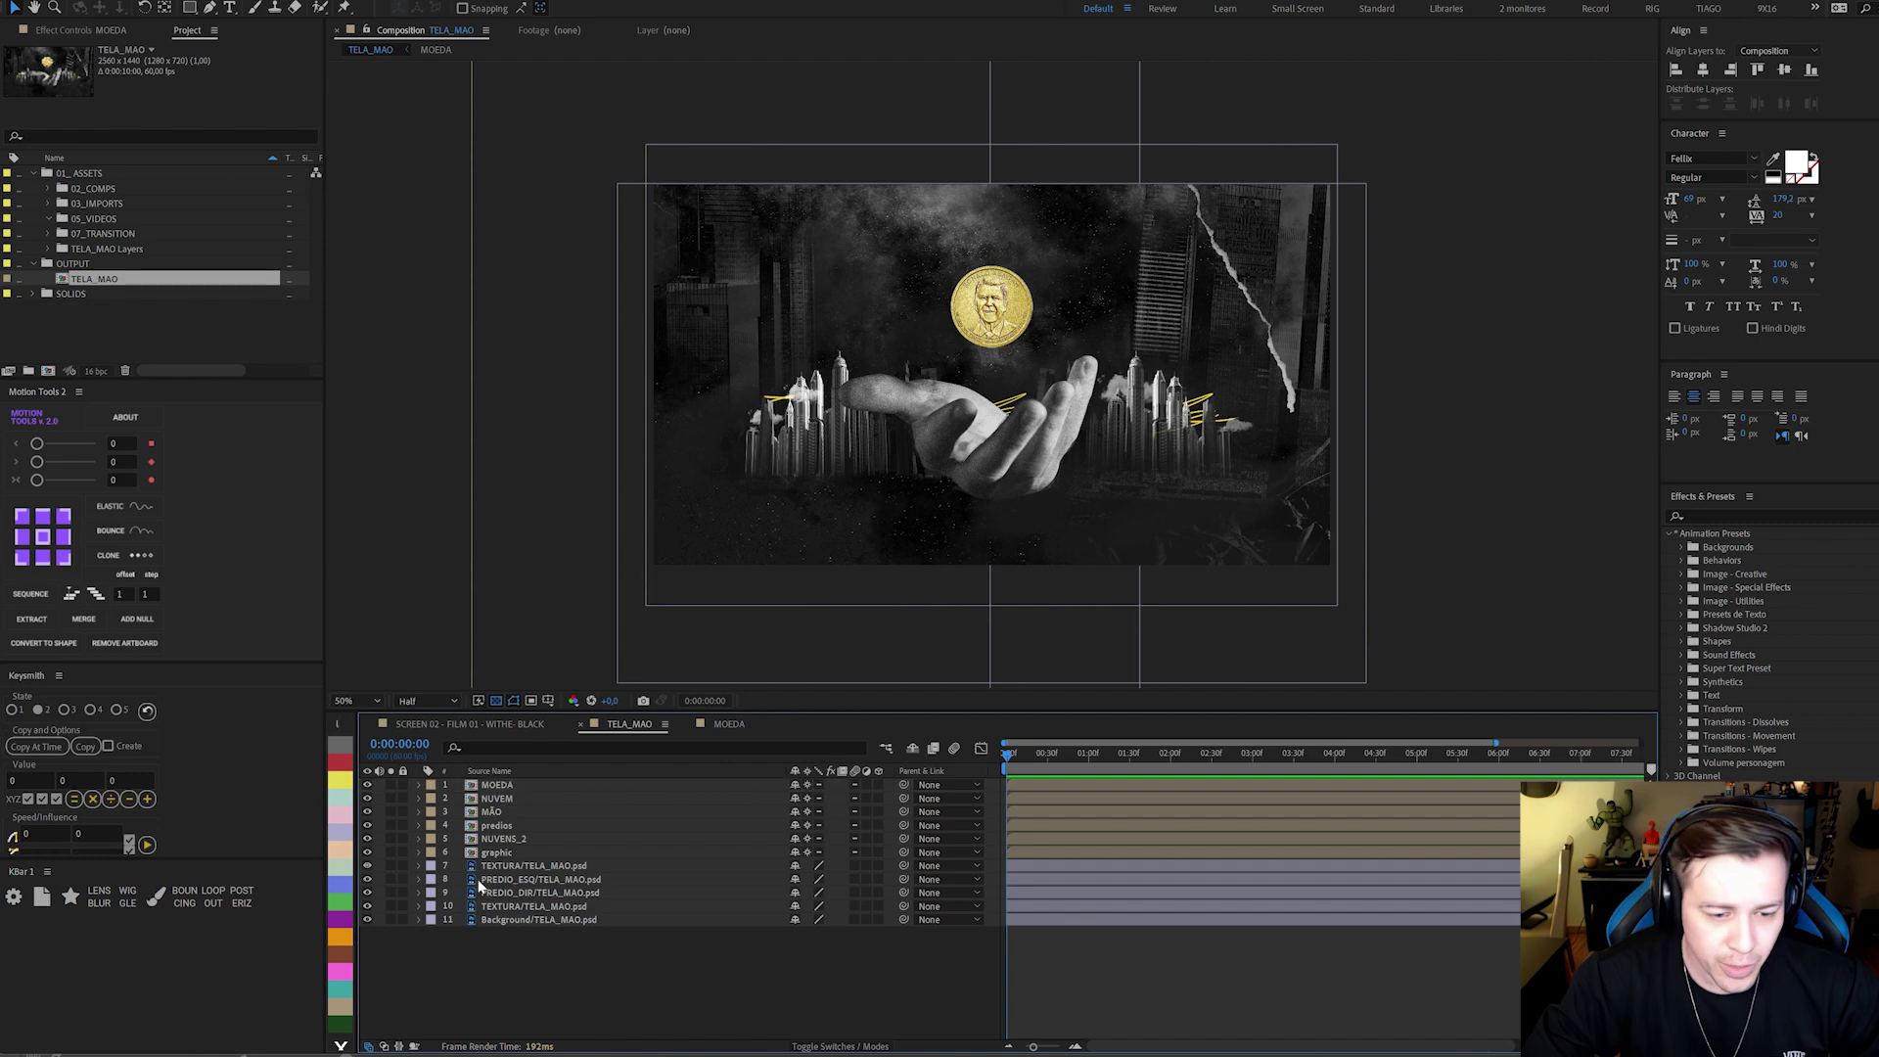
click(368, 786)
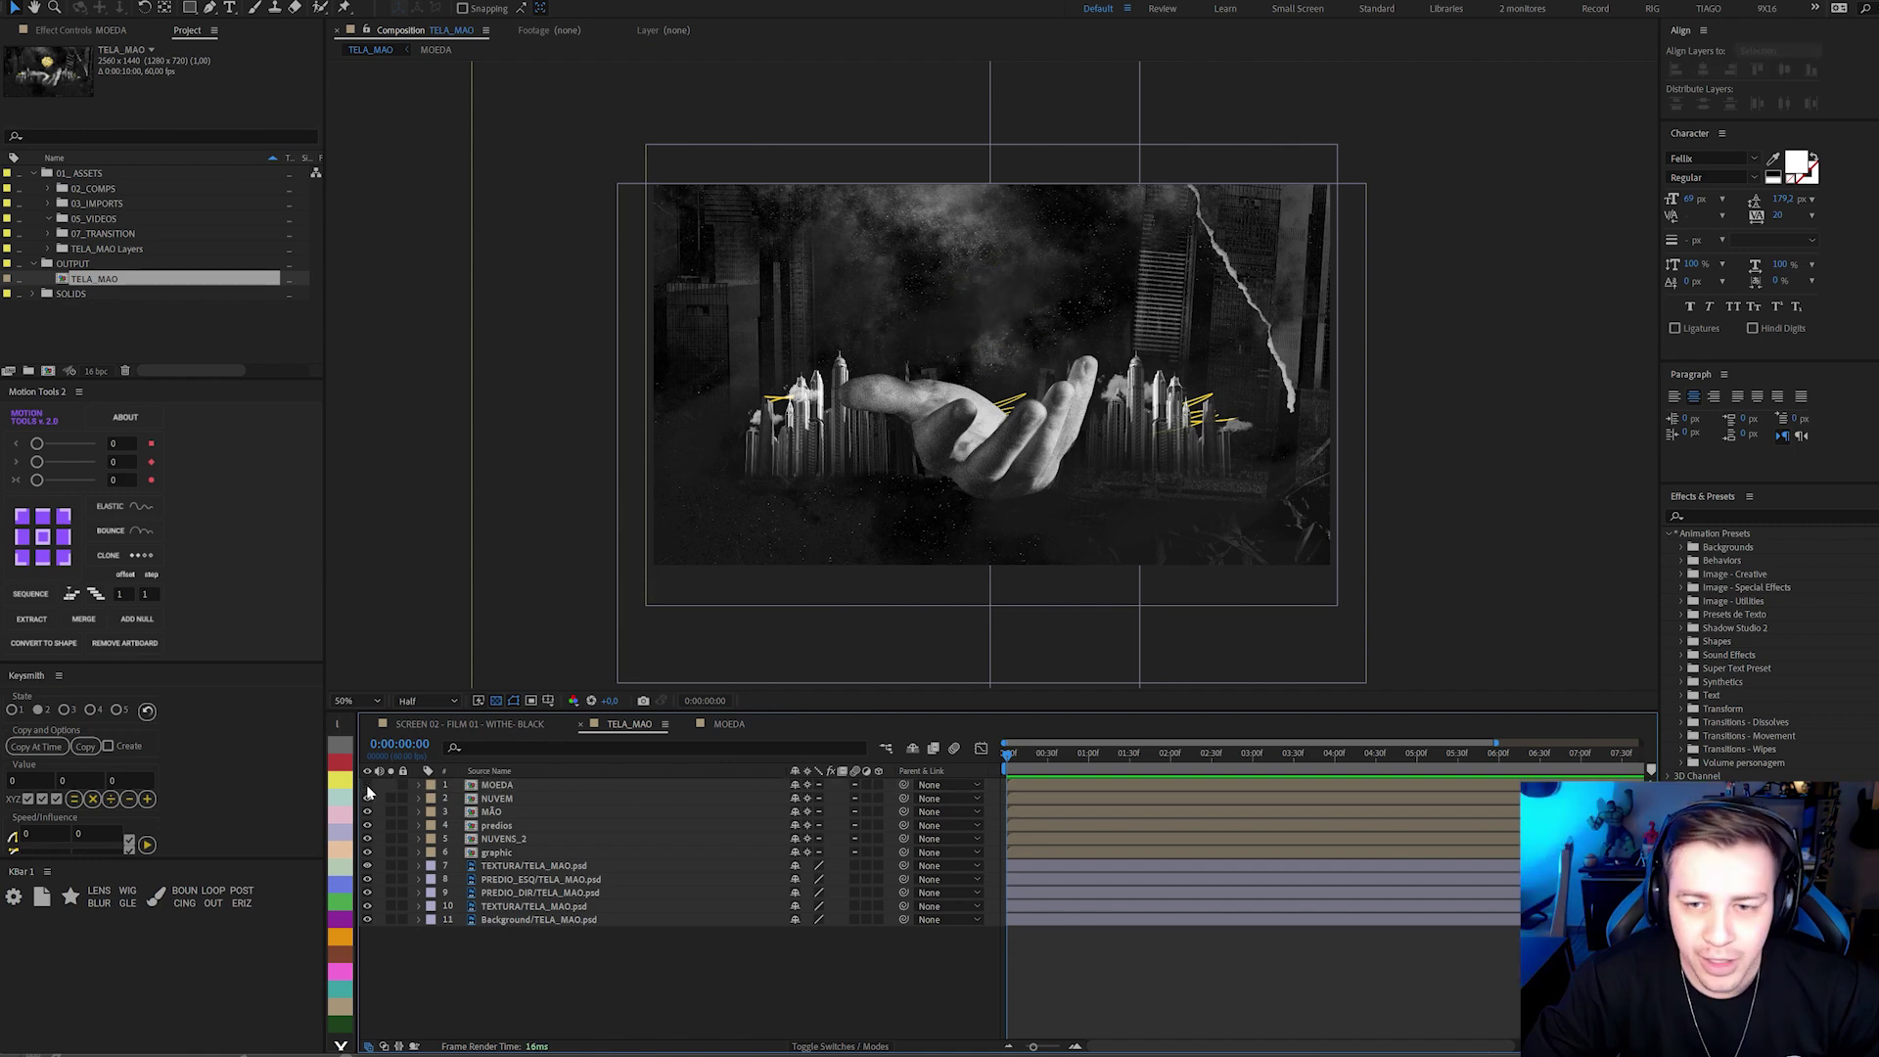
click(368, 786)
click(368, 799)
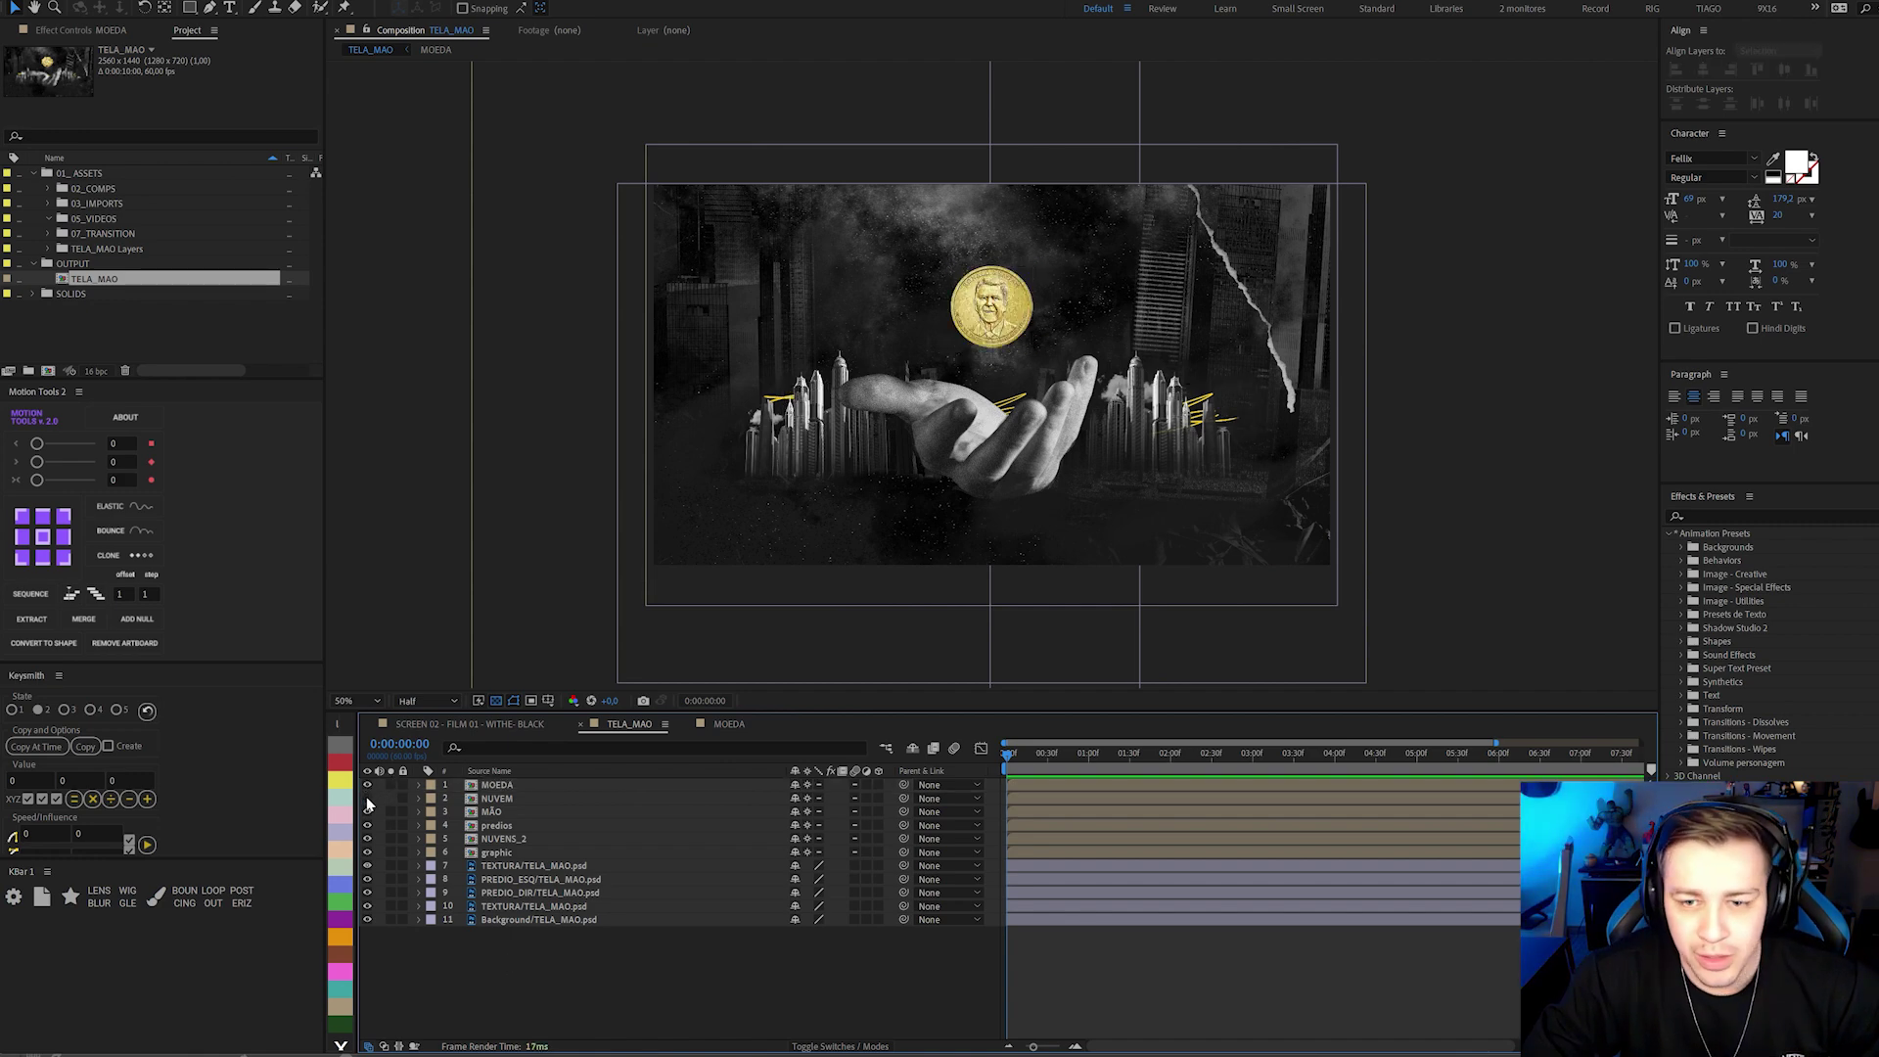
click(368, 799)
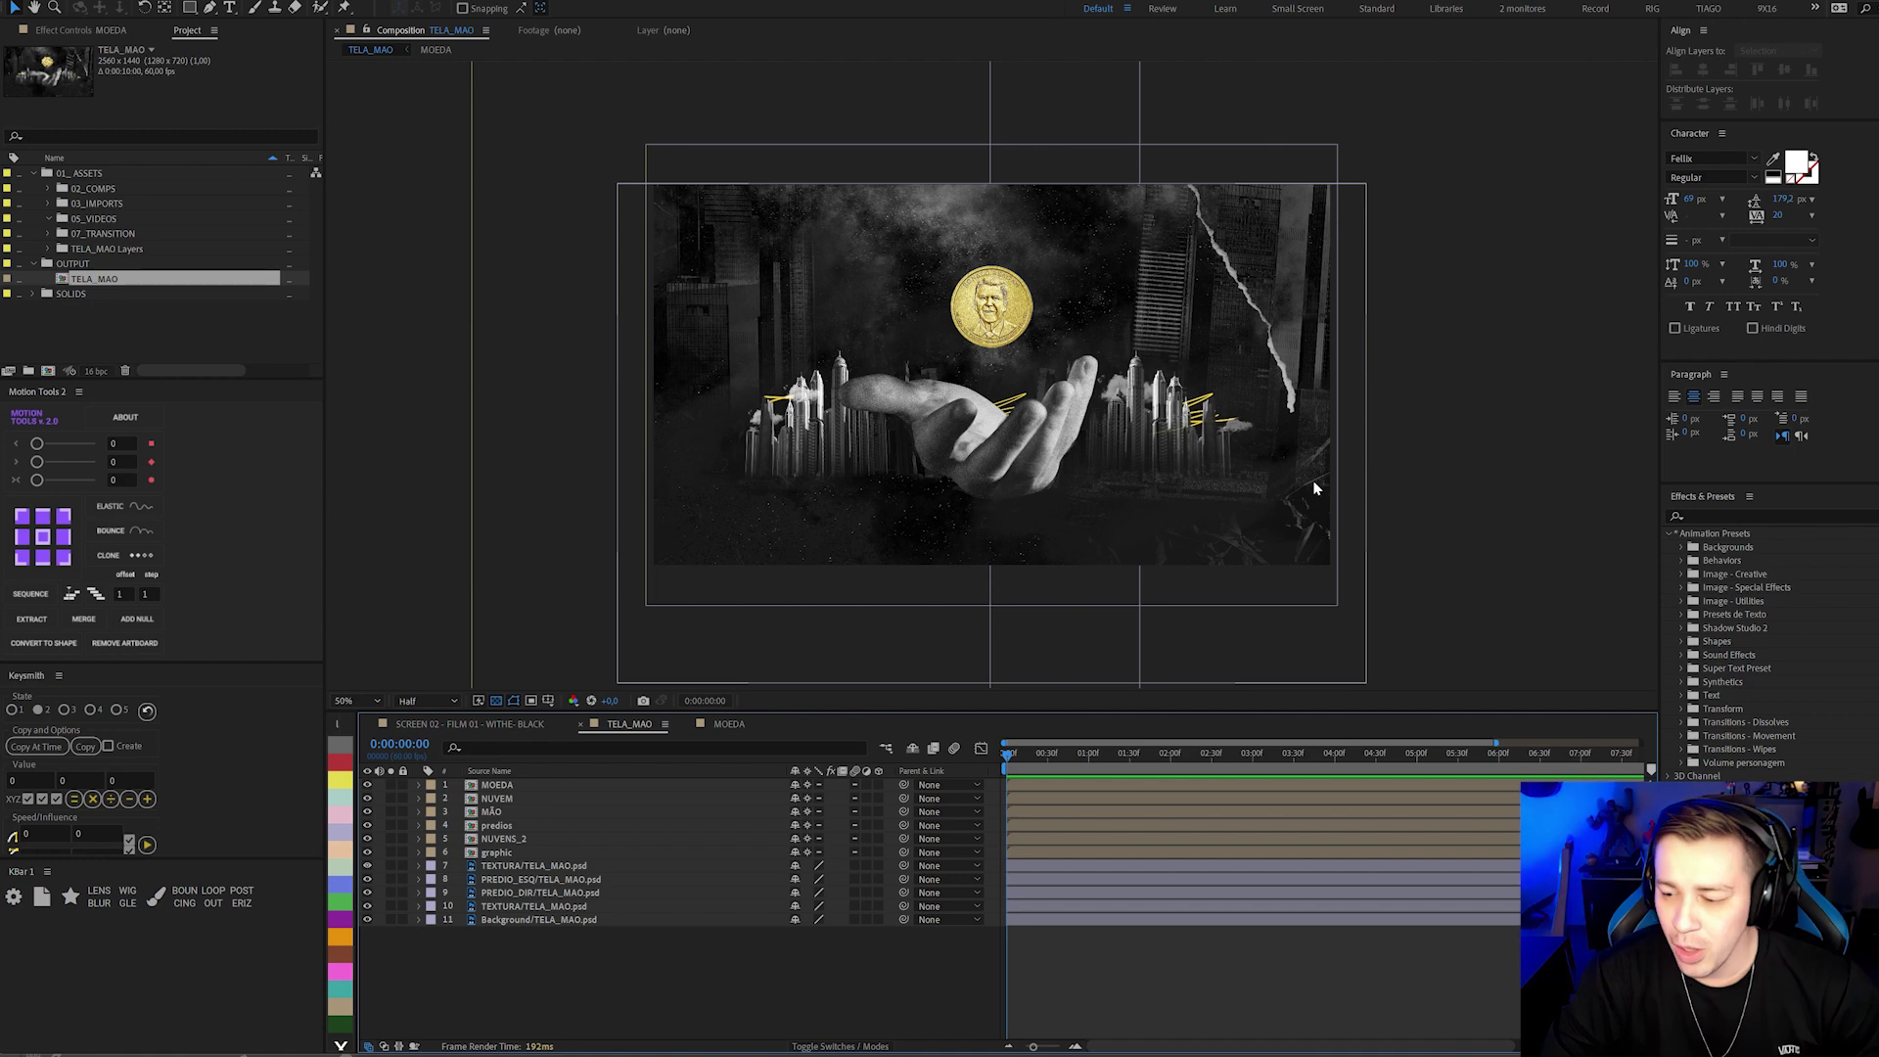
click(497, 825)
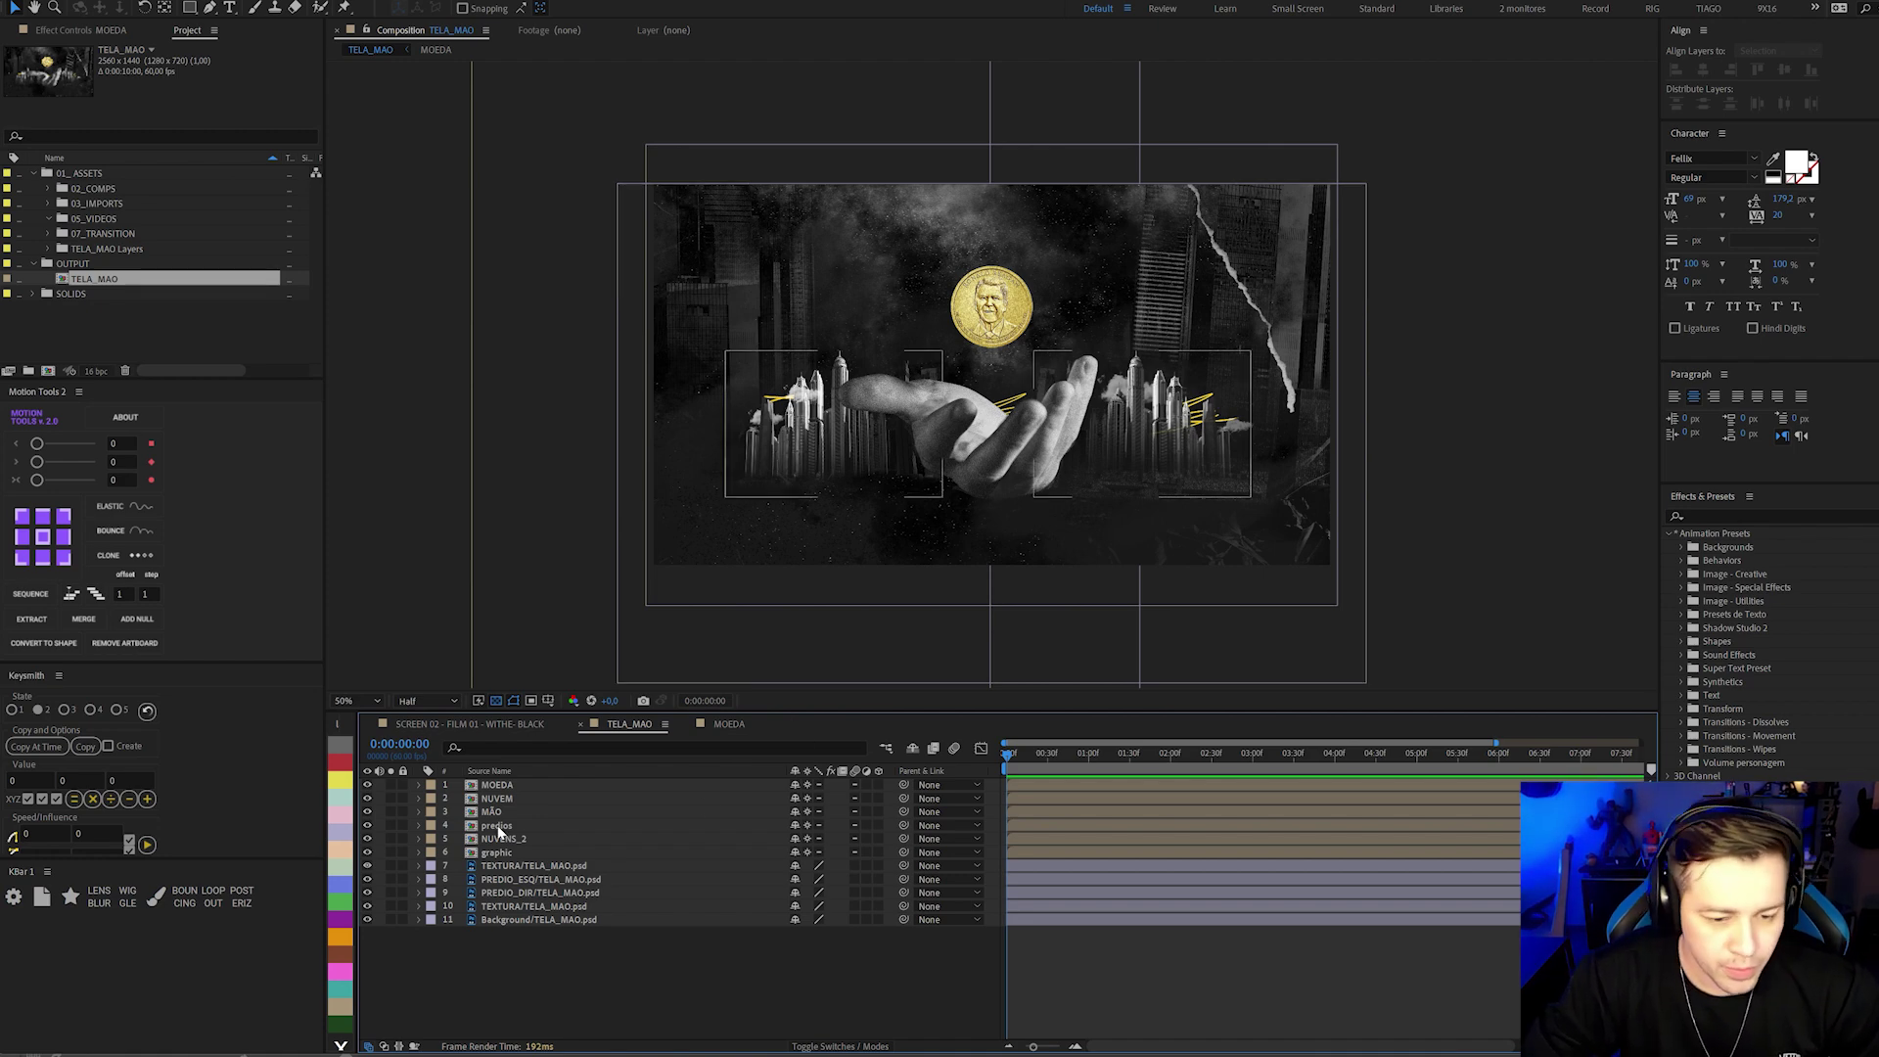
click(367, 825)
click(367, 825)
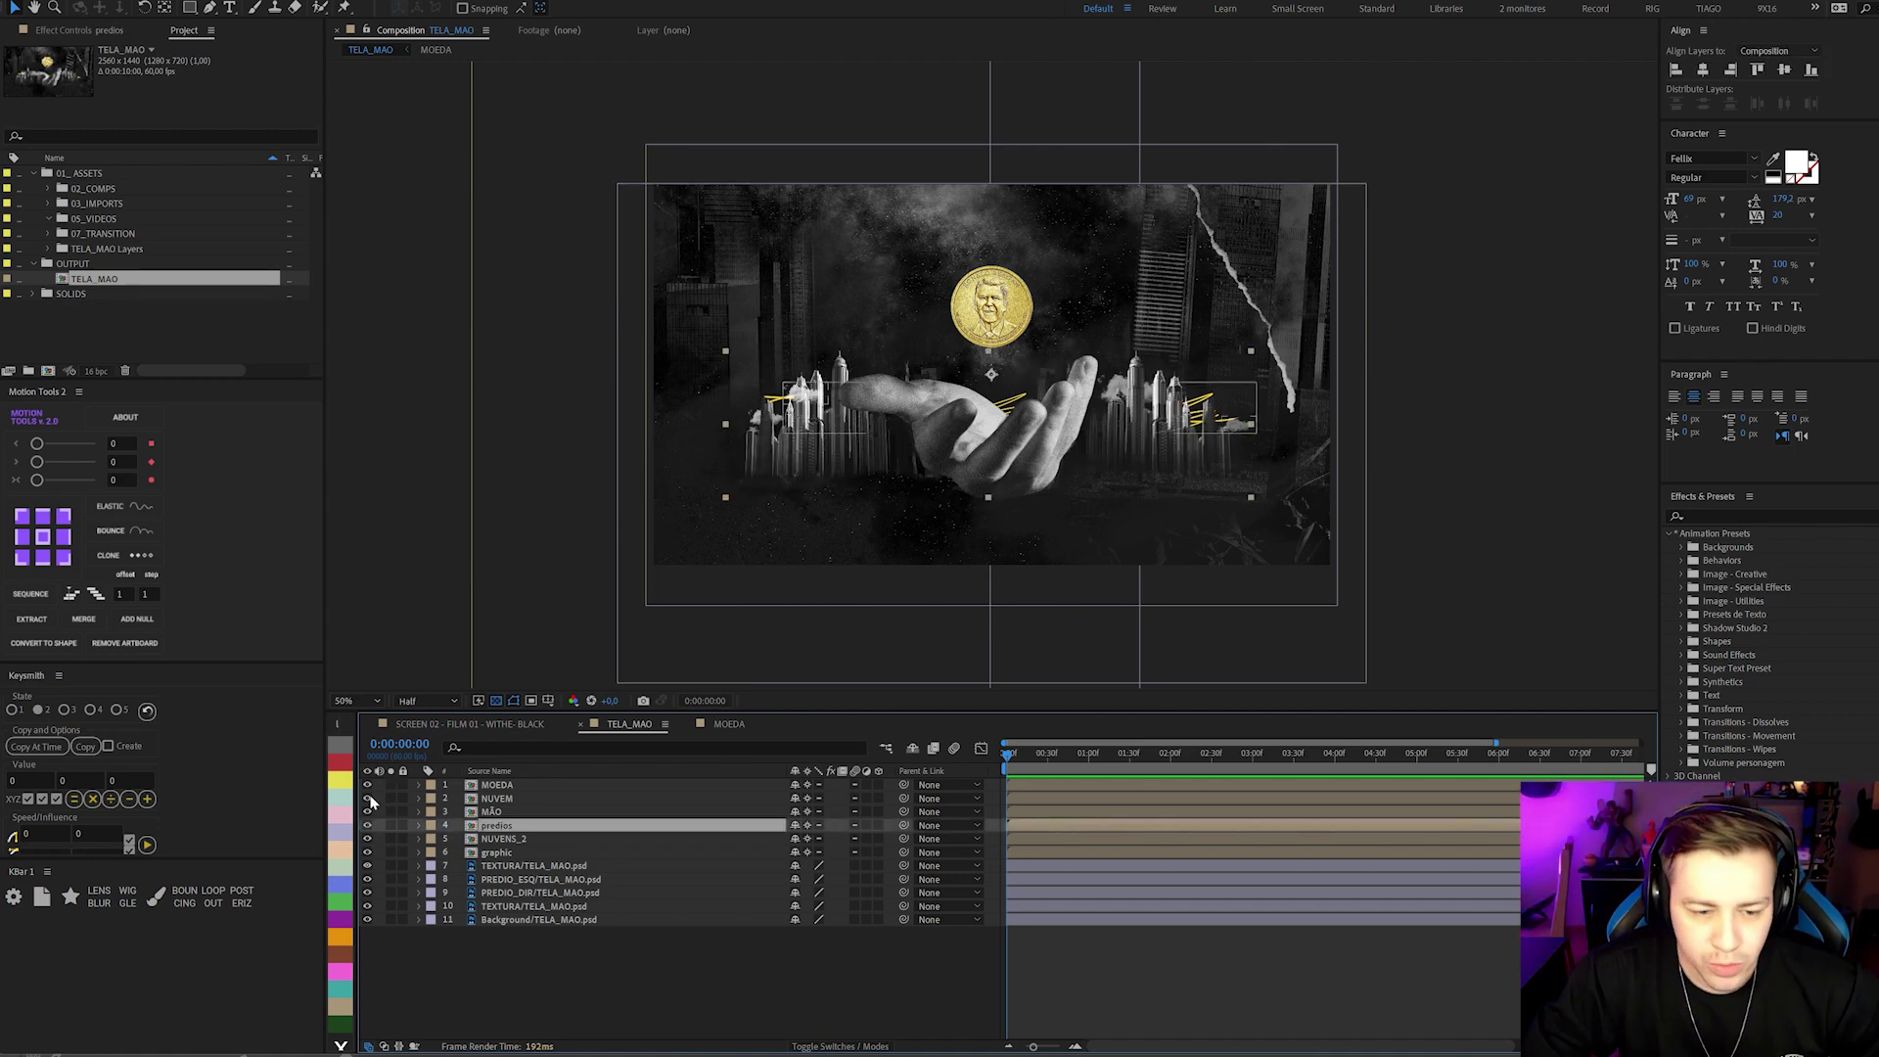
Toggle the MOEDA coin, NUVEM clouds, MÃO hand and NUVENS_2 clouds off and on again.
click(367, 785)
click(367, 785)
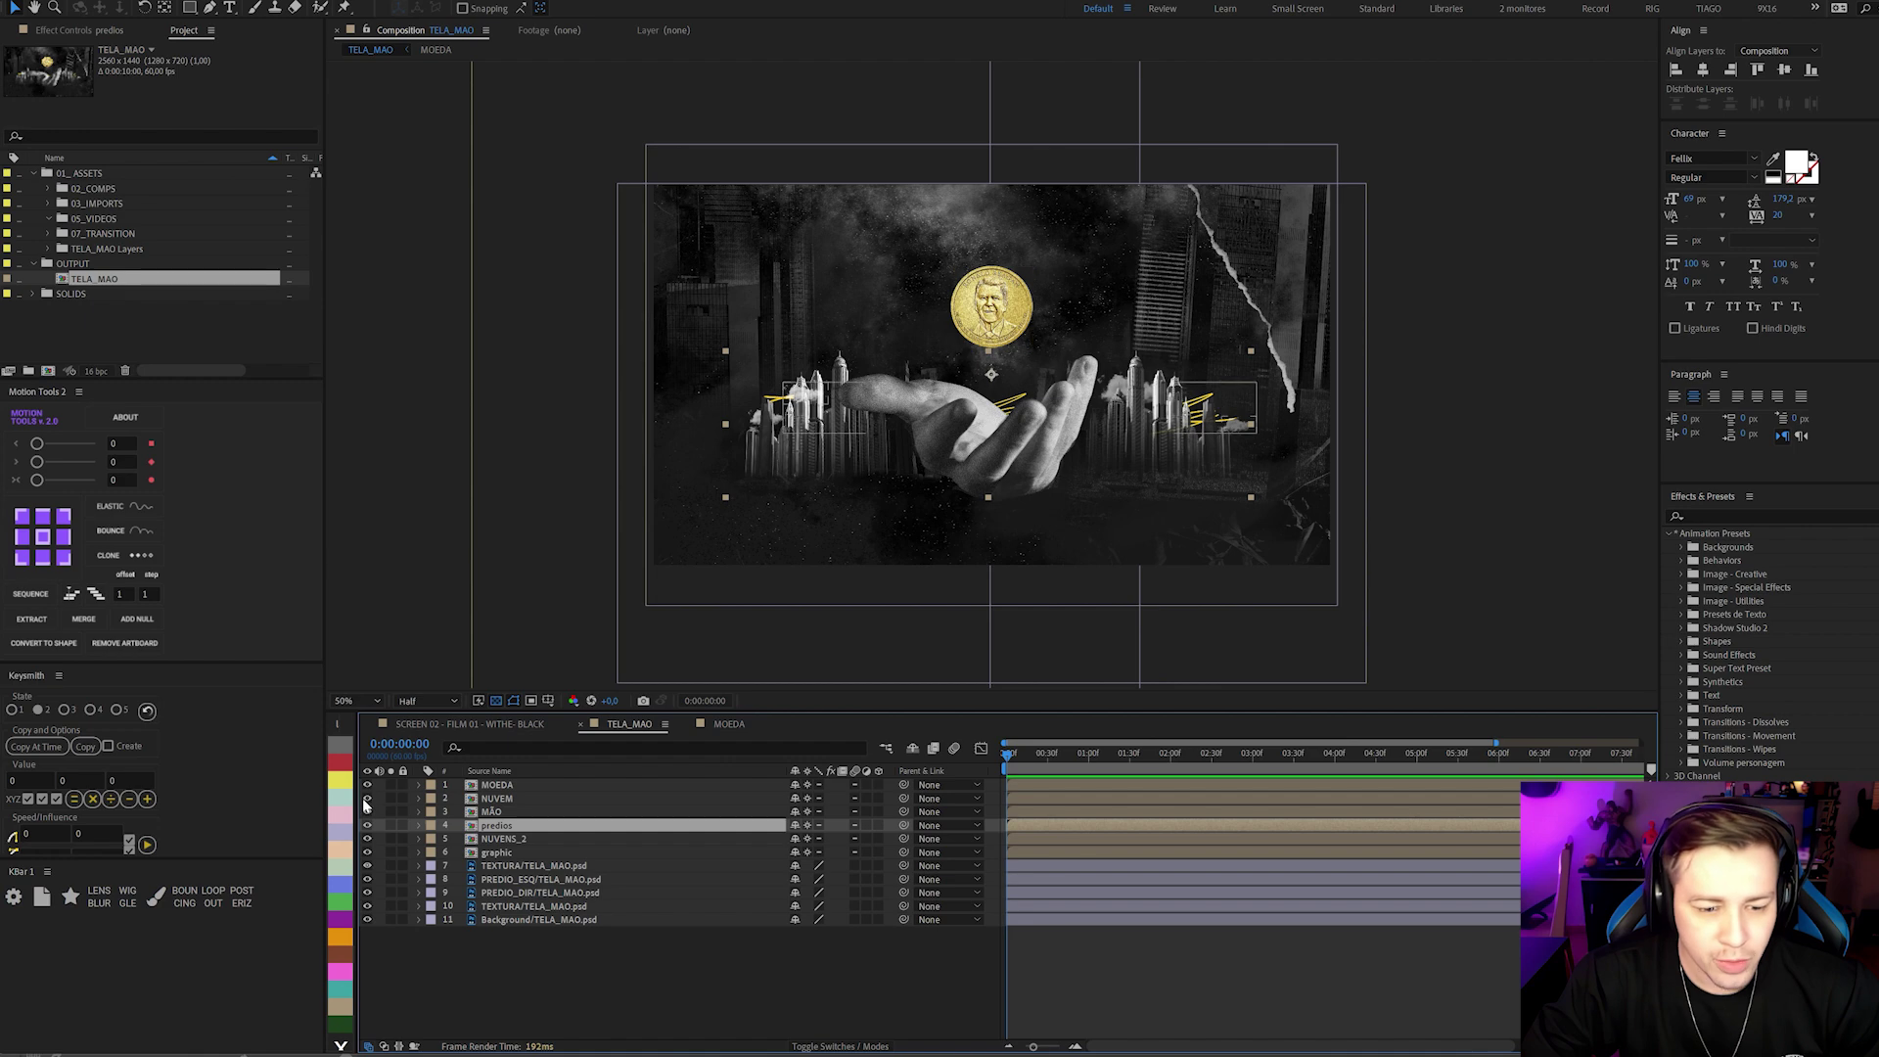
click(367, 799)
click(367, 798)
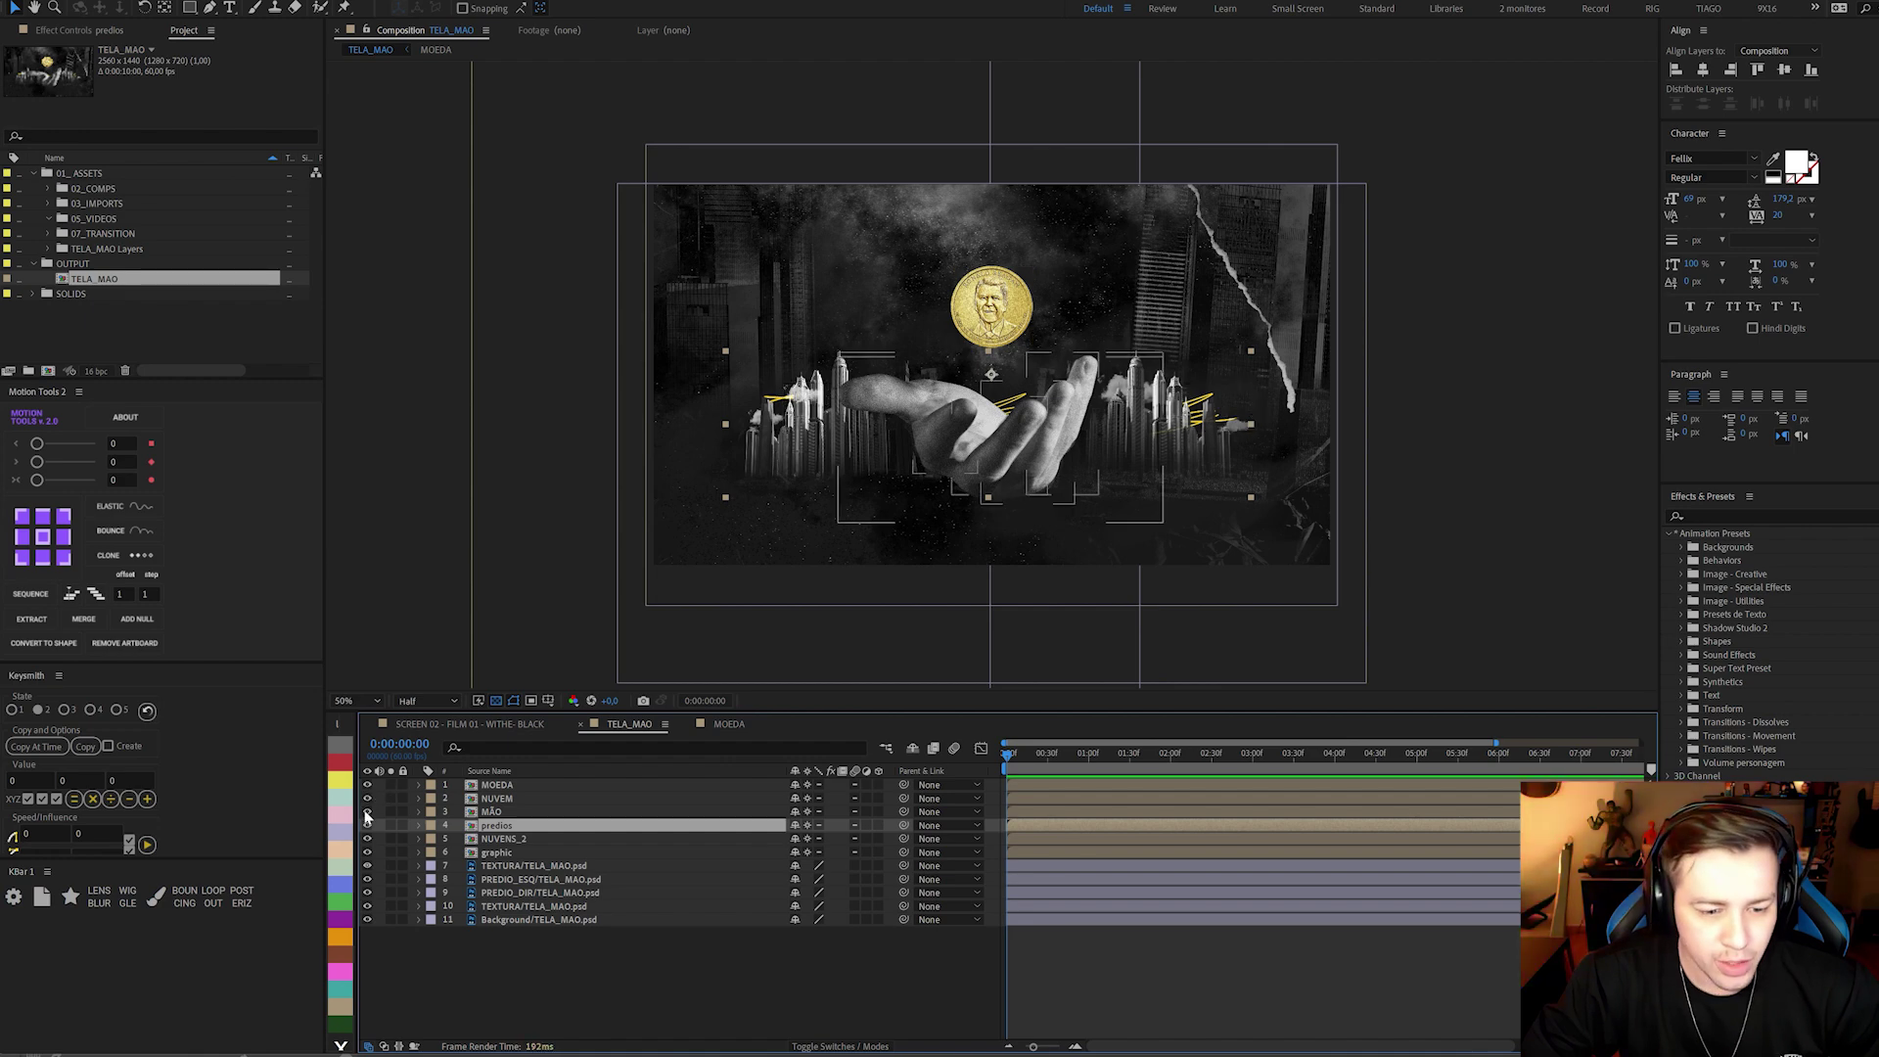
click(367, 811)
click(368, 811)
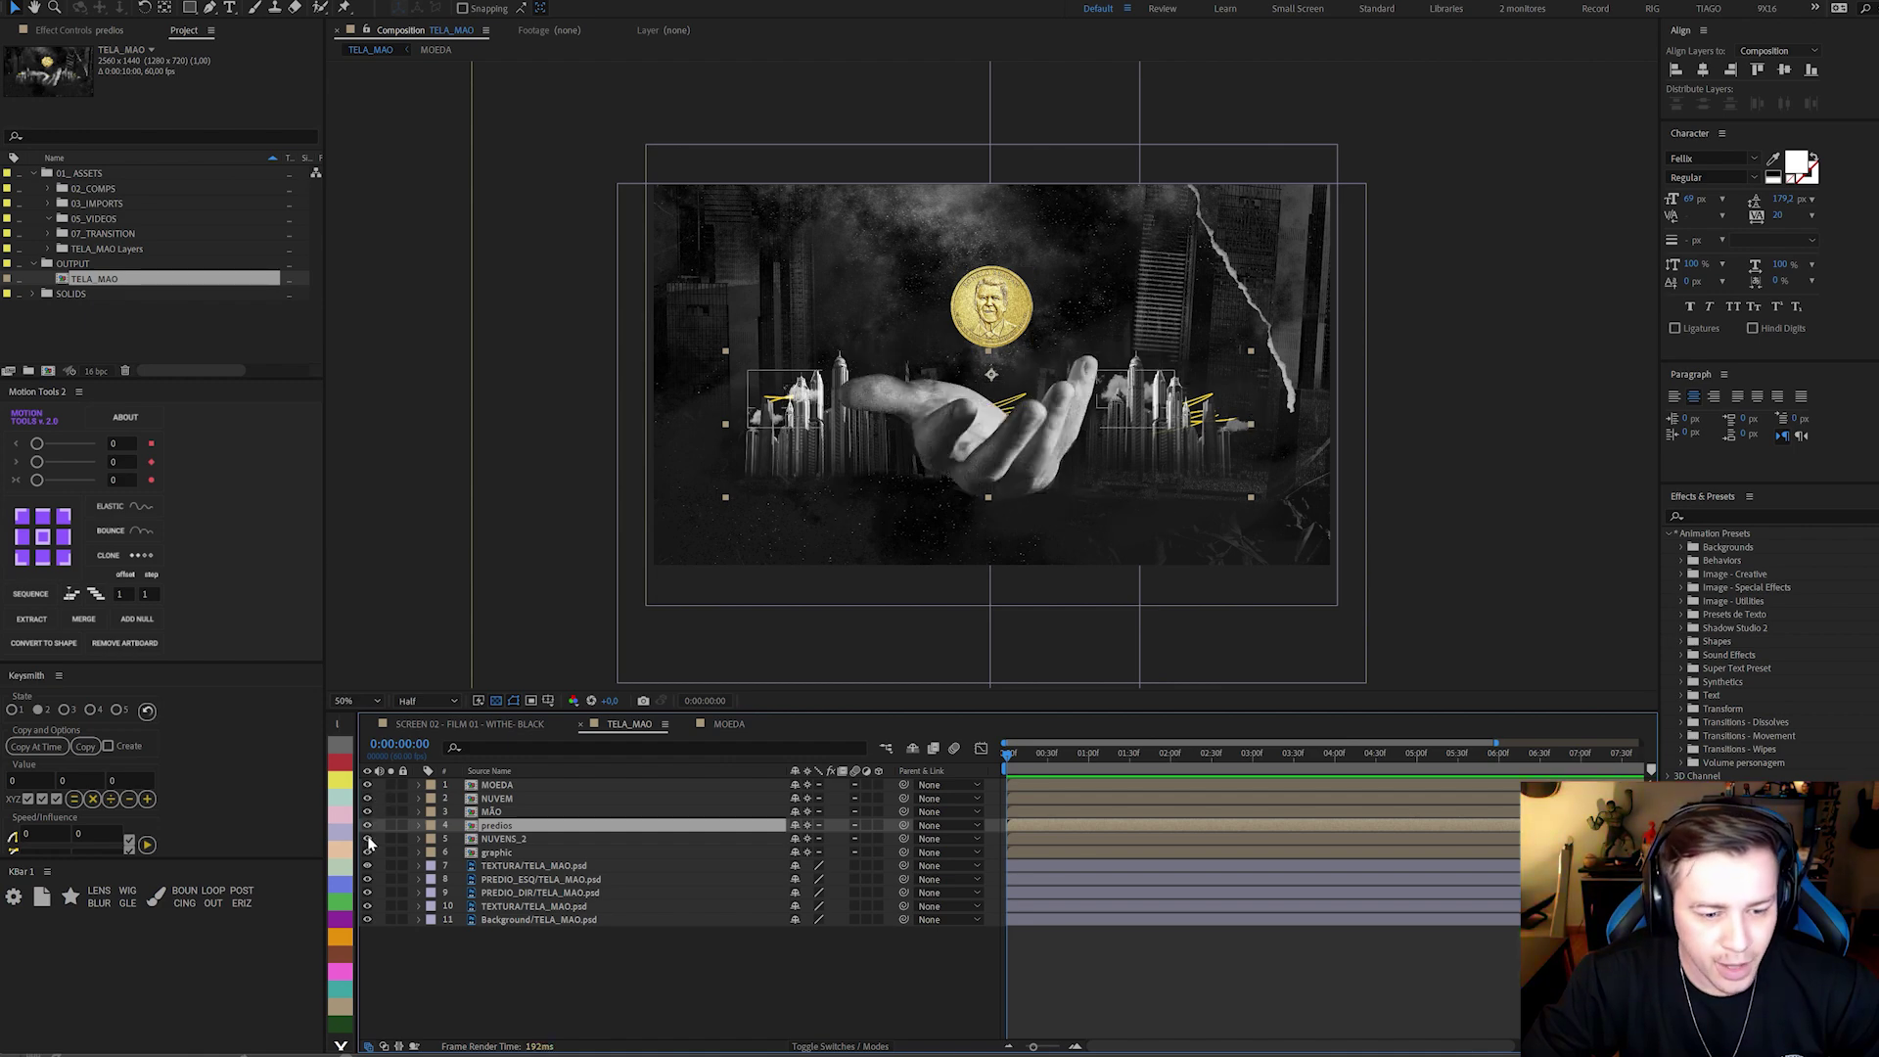
click(367, 839)
click(367, 839)
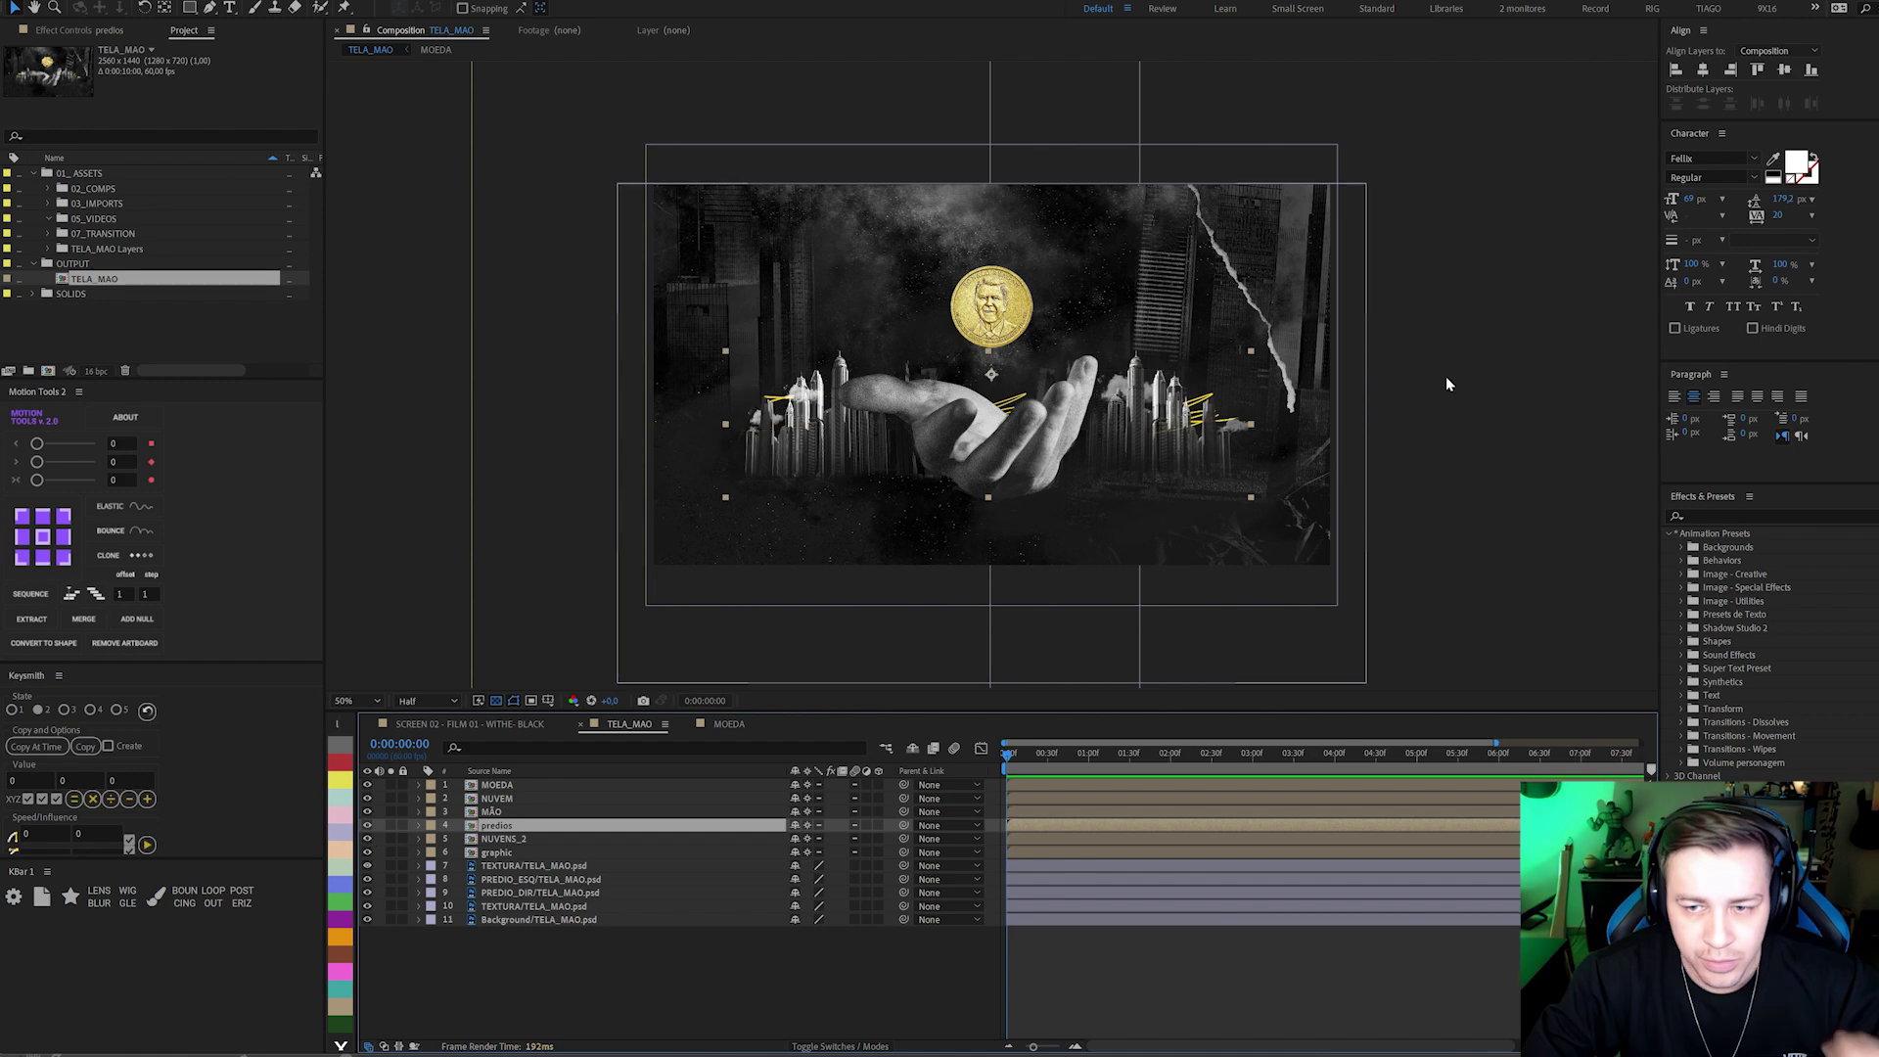
Check the smoke texture and yellow graphic lines, leaving TEXTURA/TELA_MAO hidden.
click(367, 865)
click(367, 865)
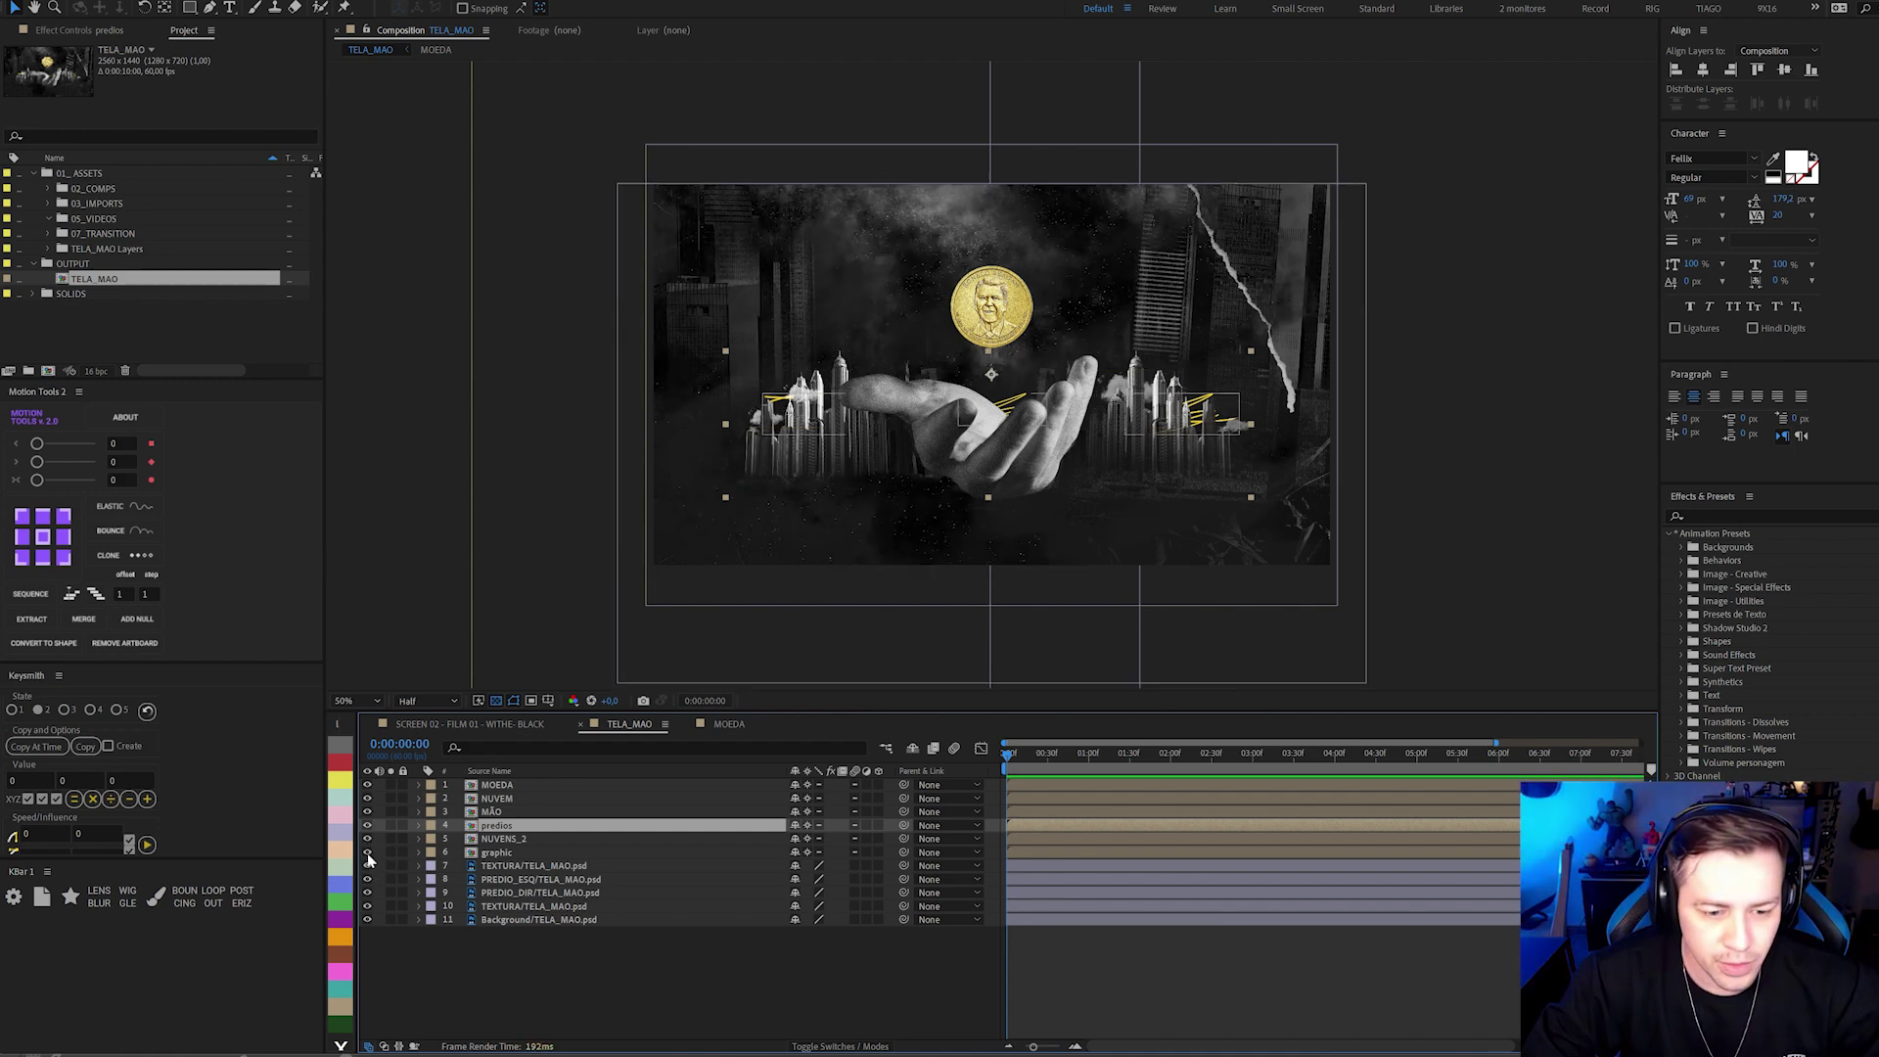
click(368, 855)
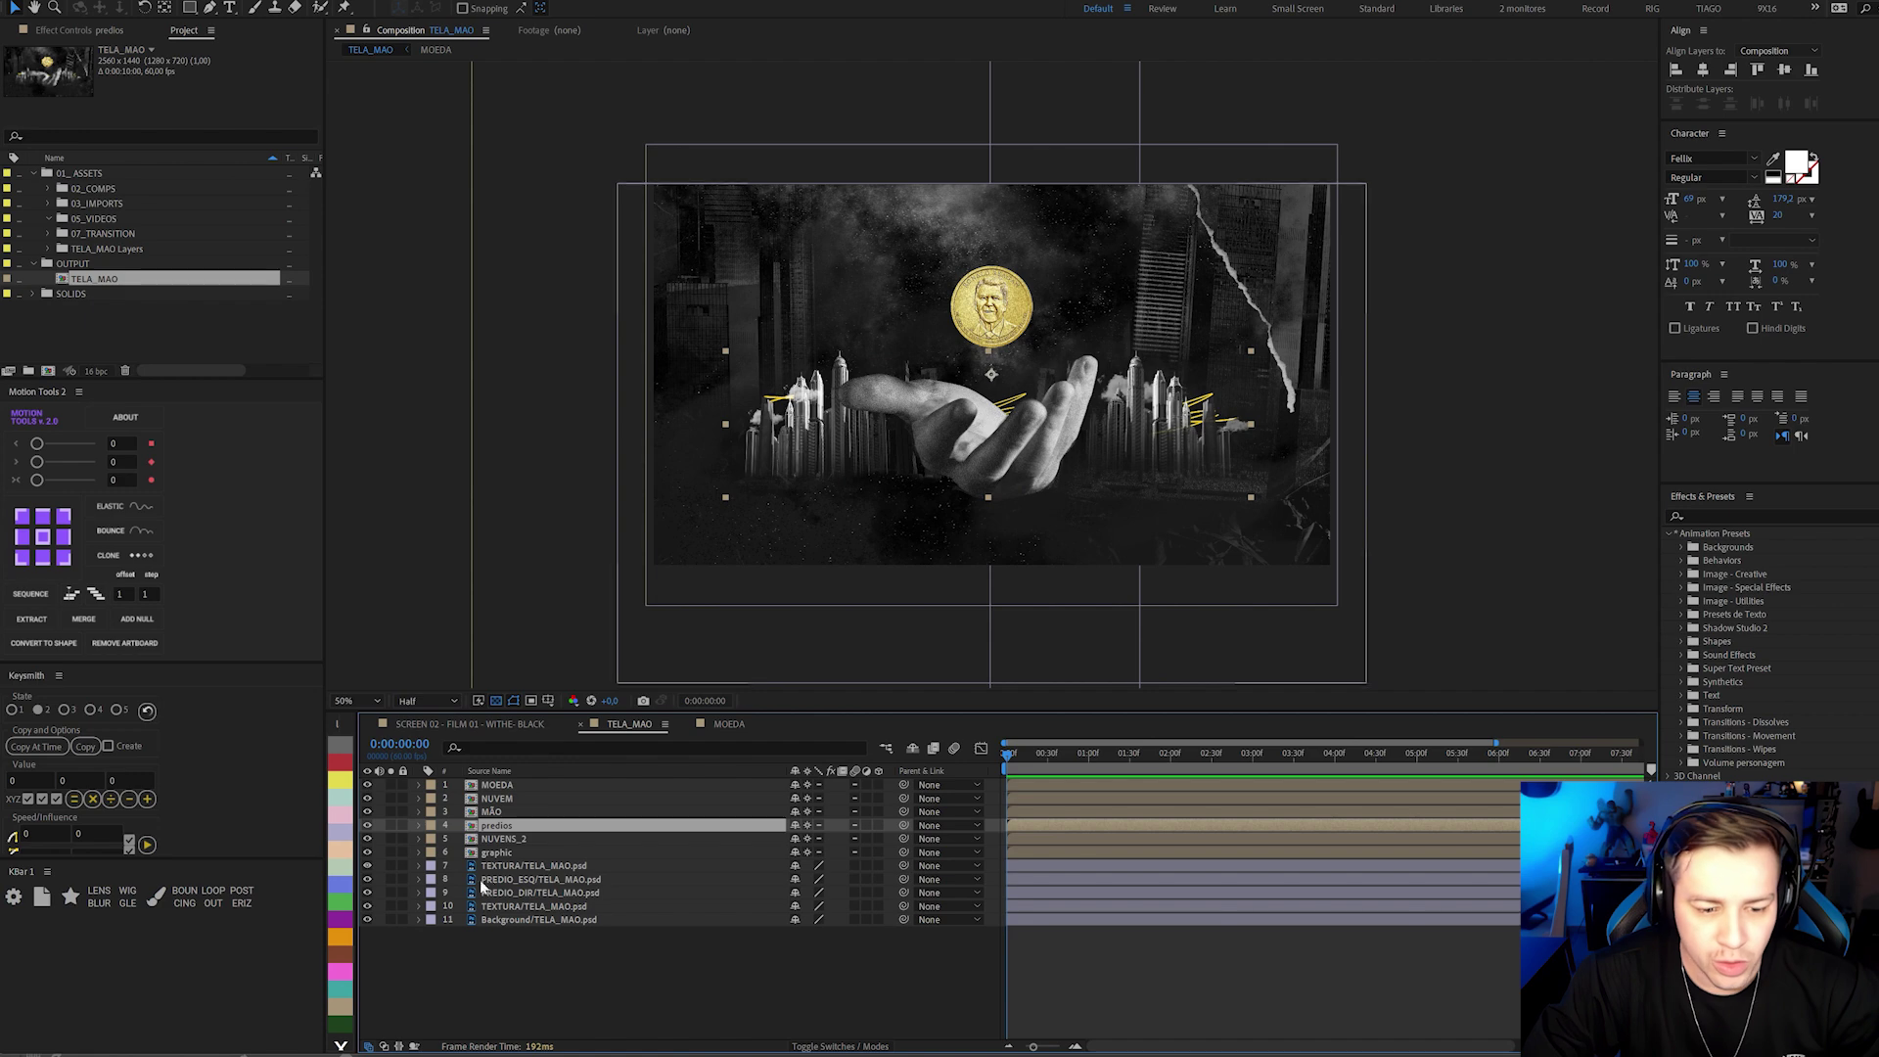
click(521, 866)
click(367, 865)
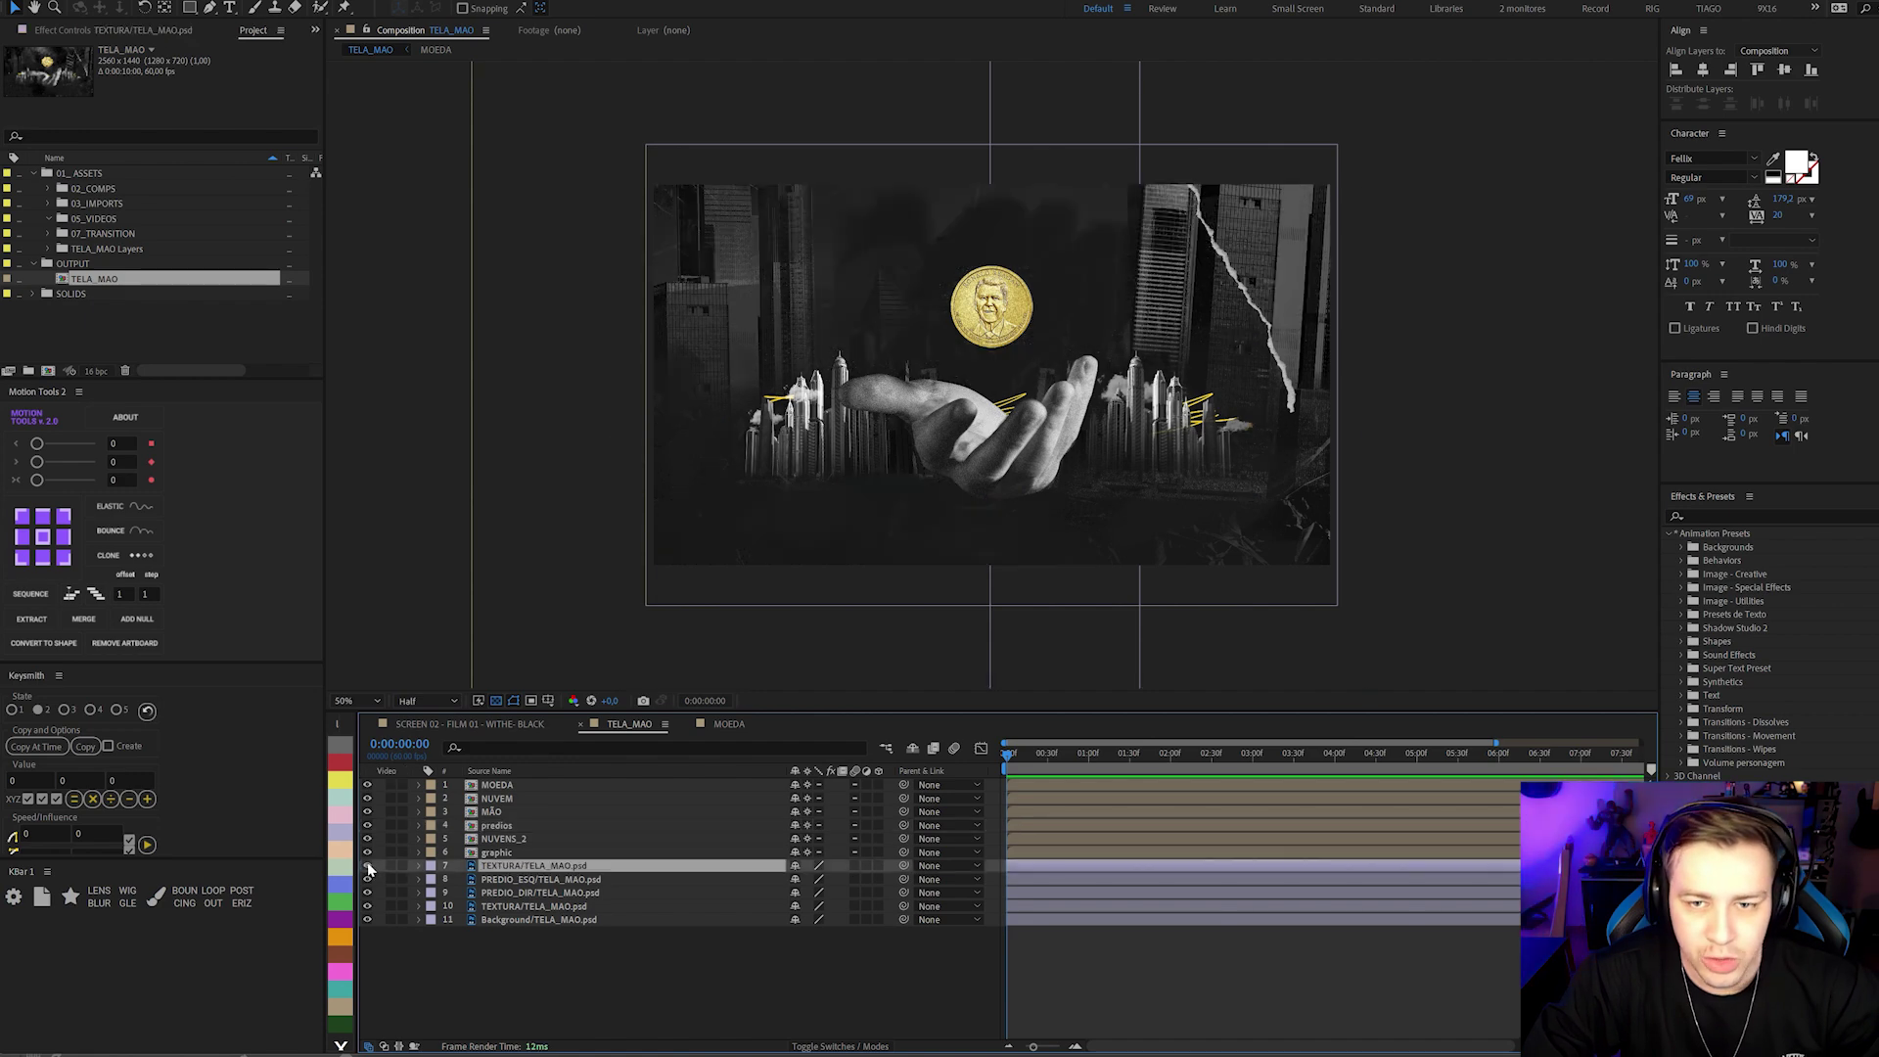
click(367, 865)
click(367, 865)
click(367, 865)
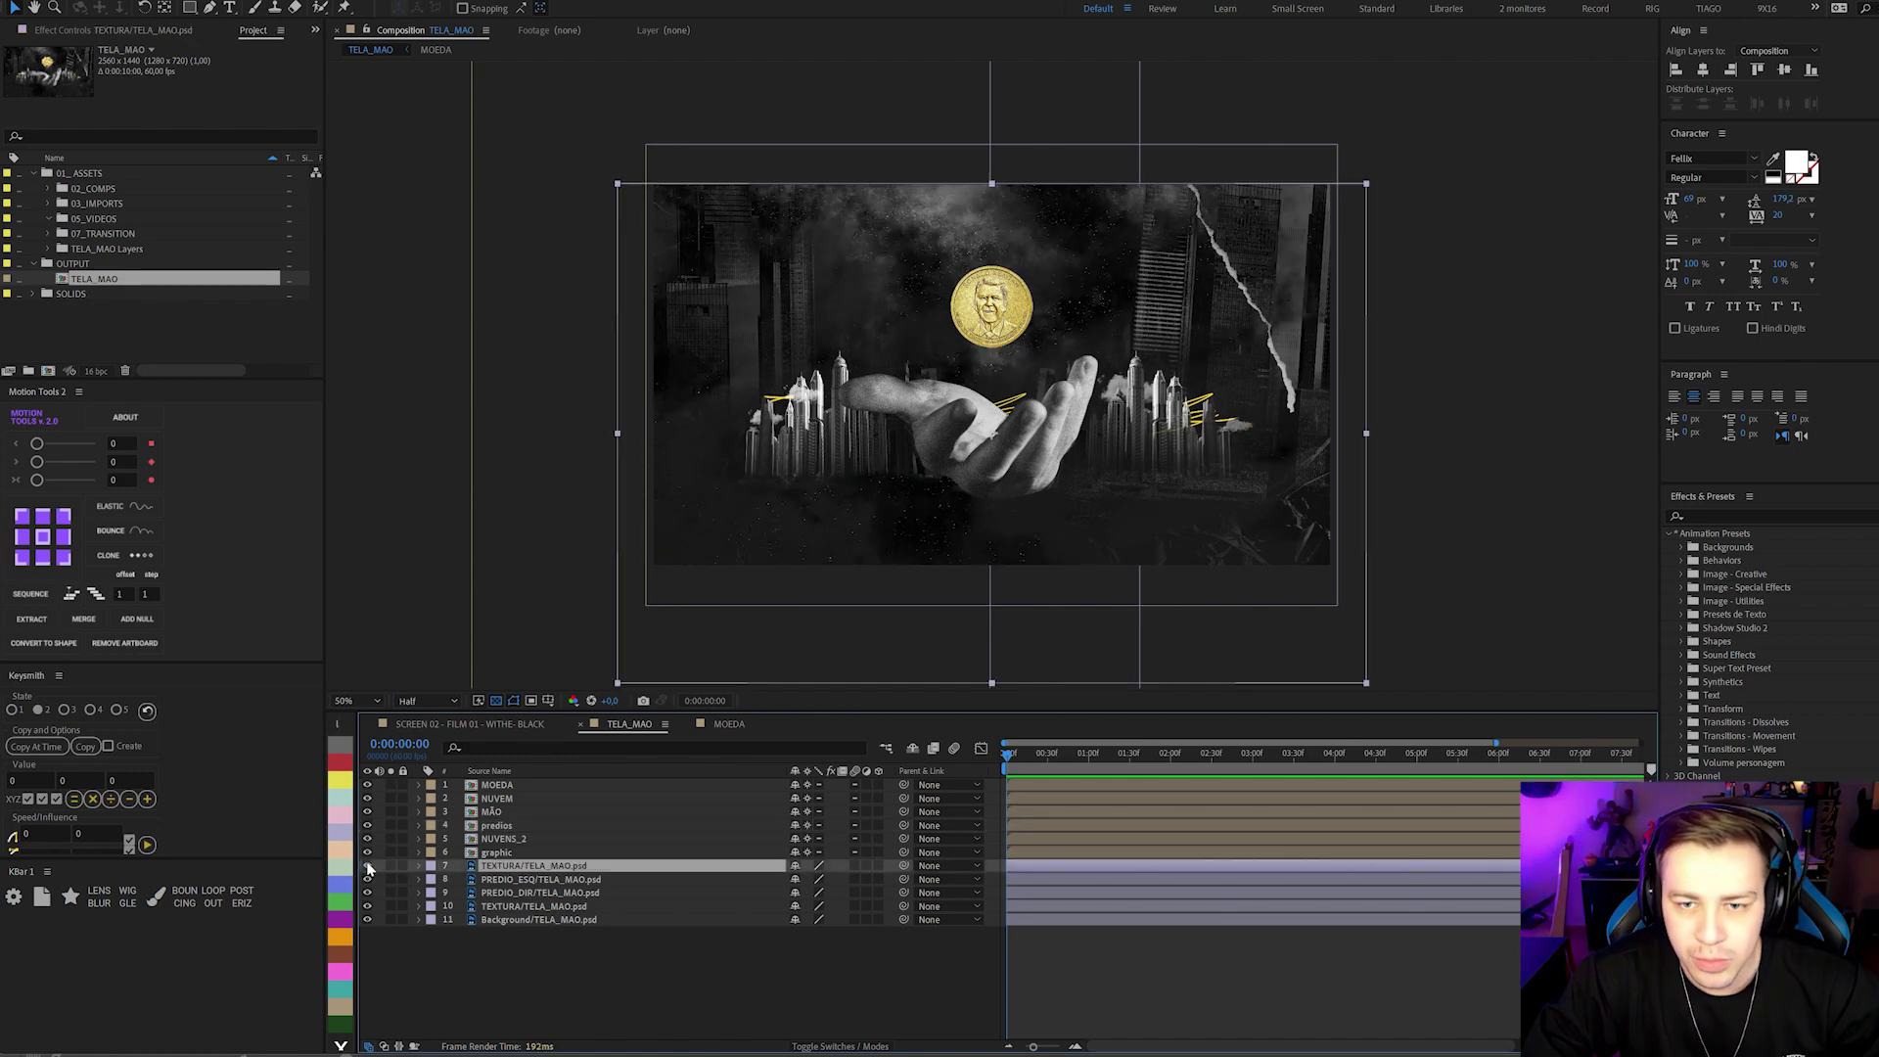
click(368, 880)
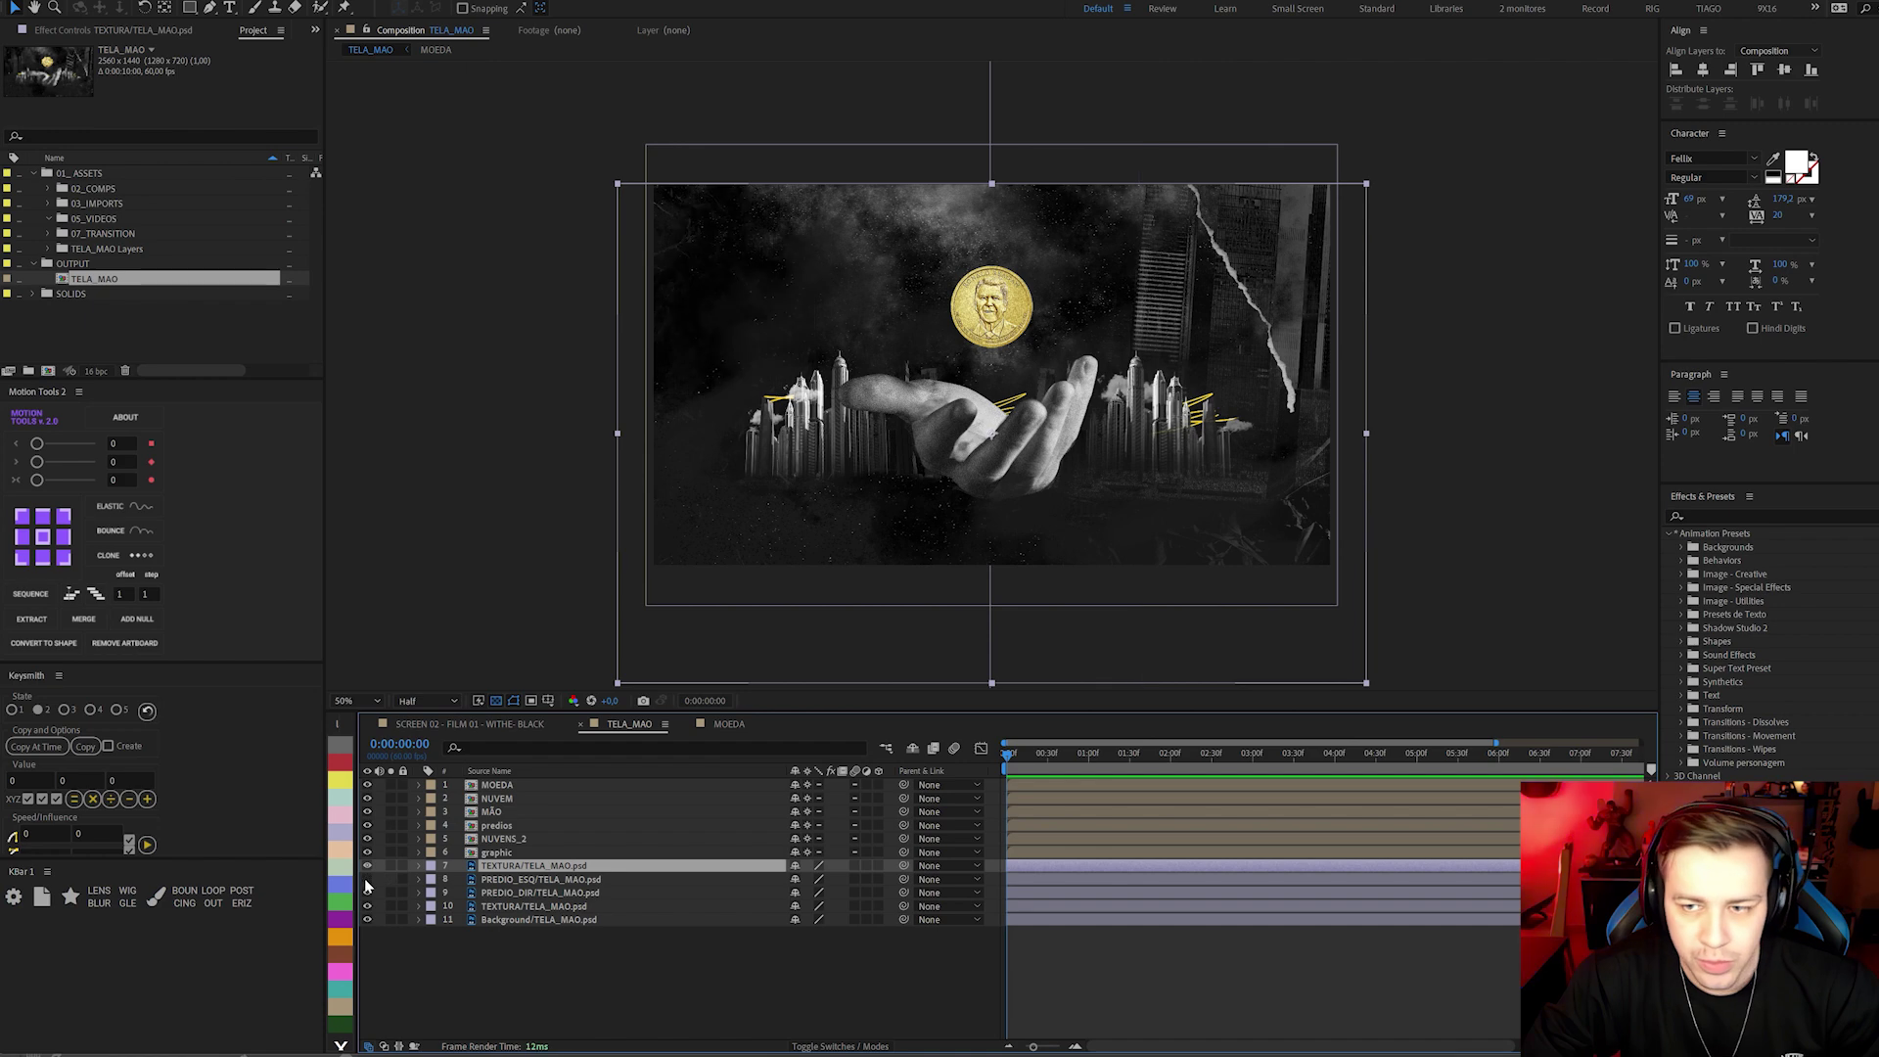
click(367, 880)
click(367, 893)
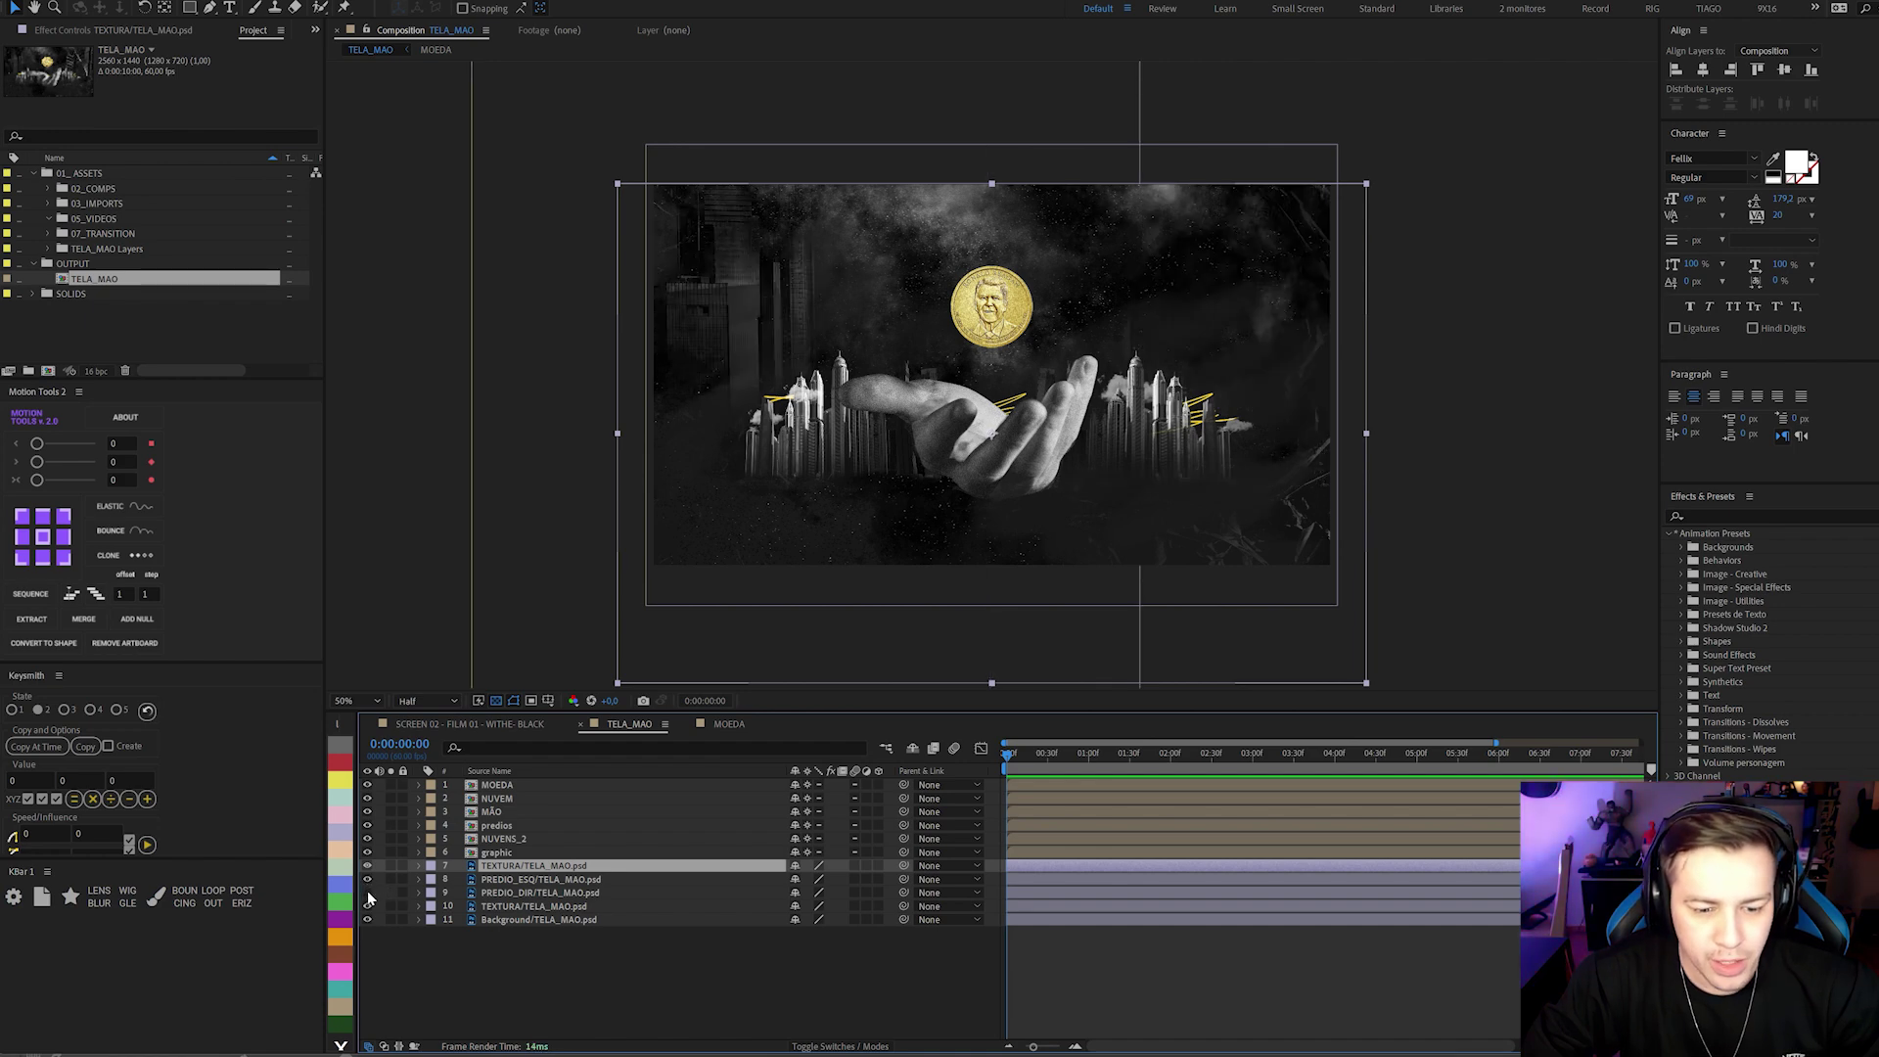
click(367, 892)
click(367, 906)
click(367, 907)
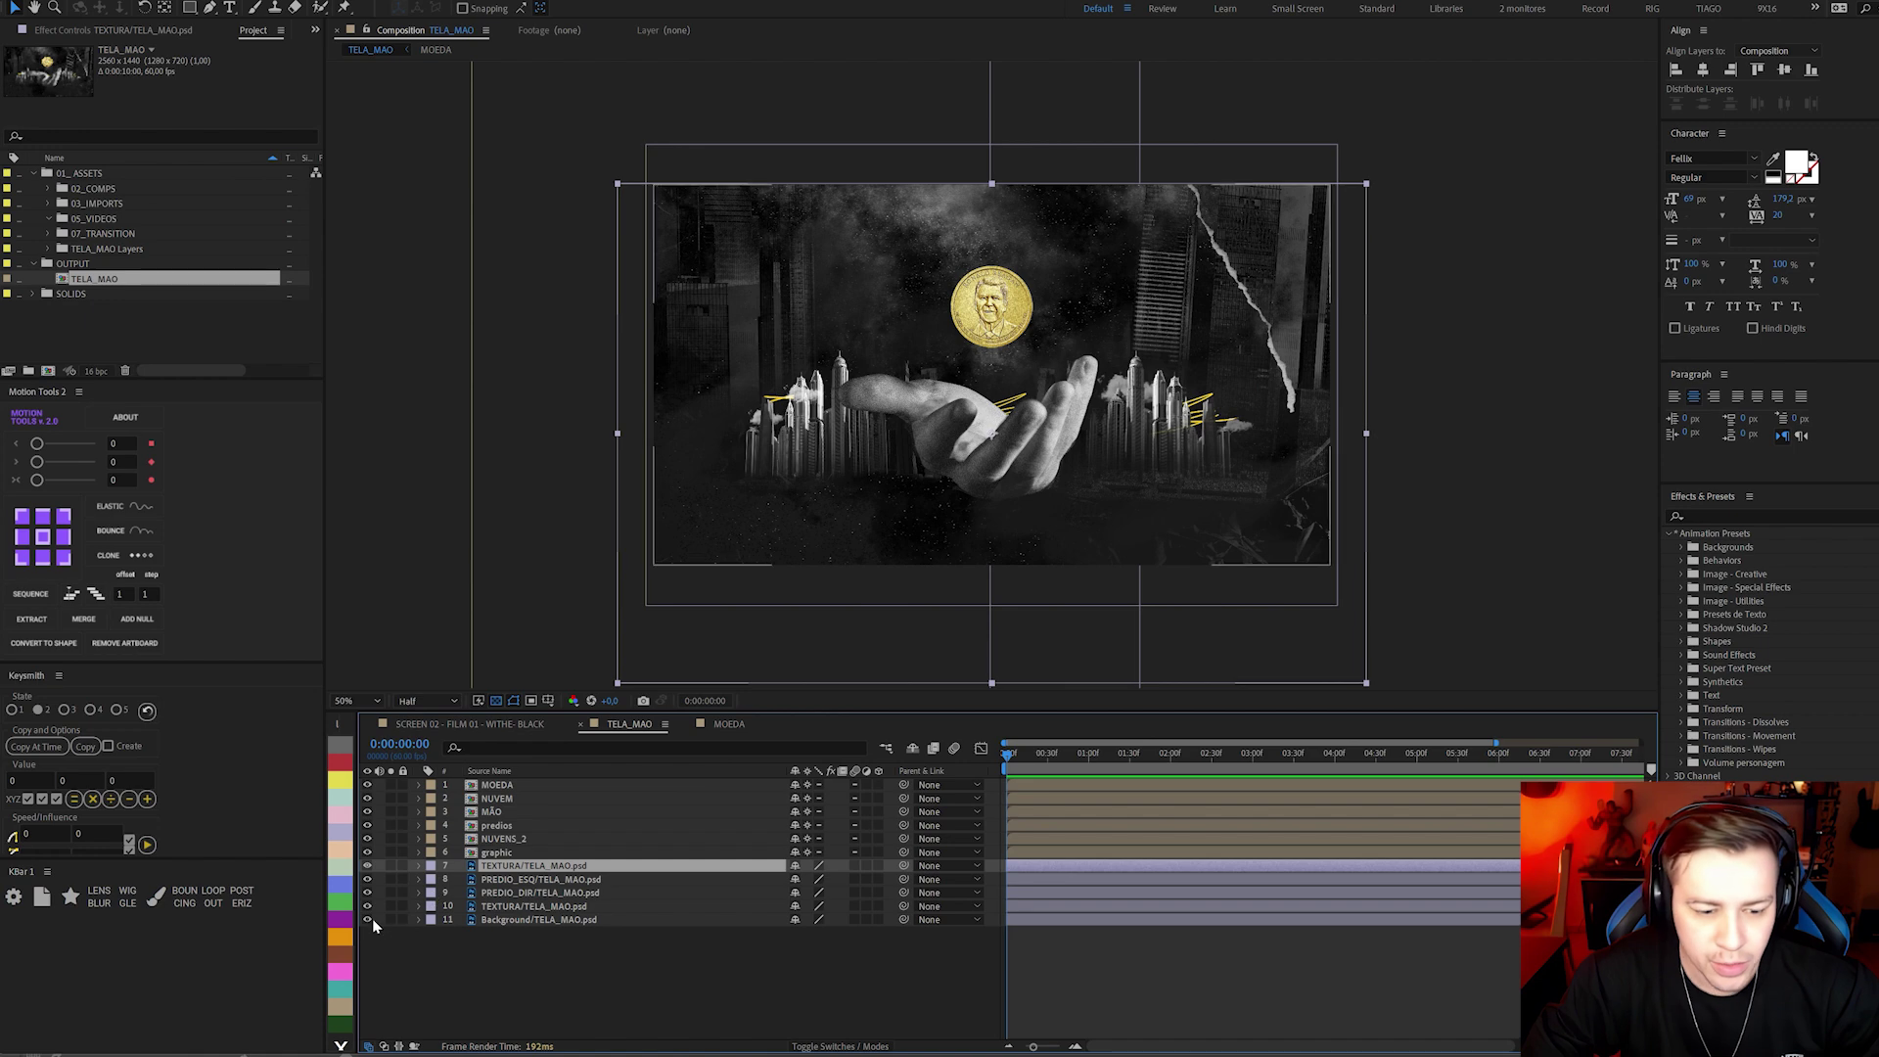
click(367, 919)
click(367, 919)
click(1135, 979)
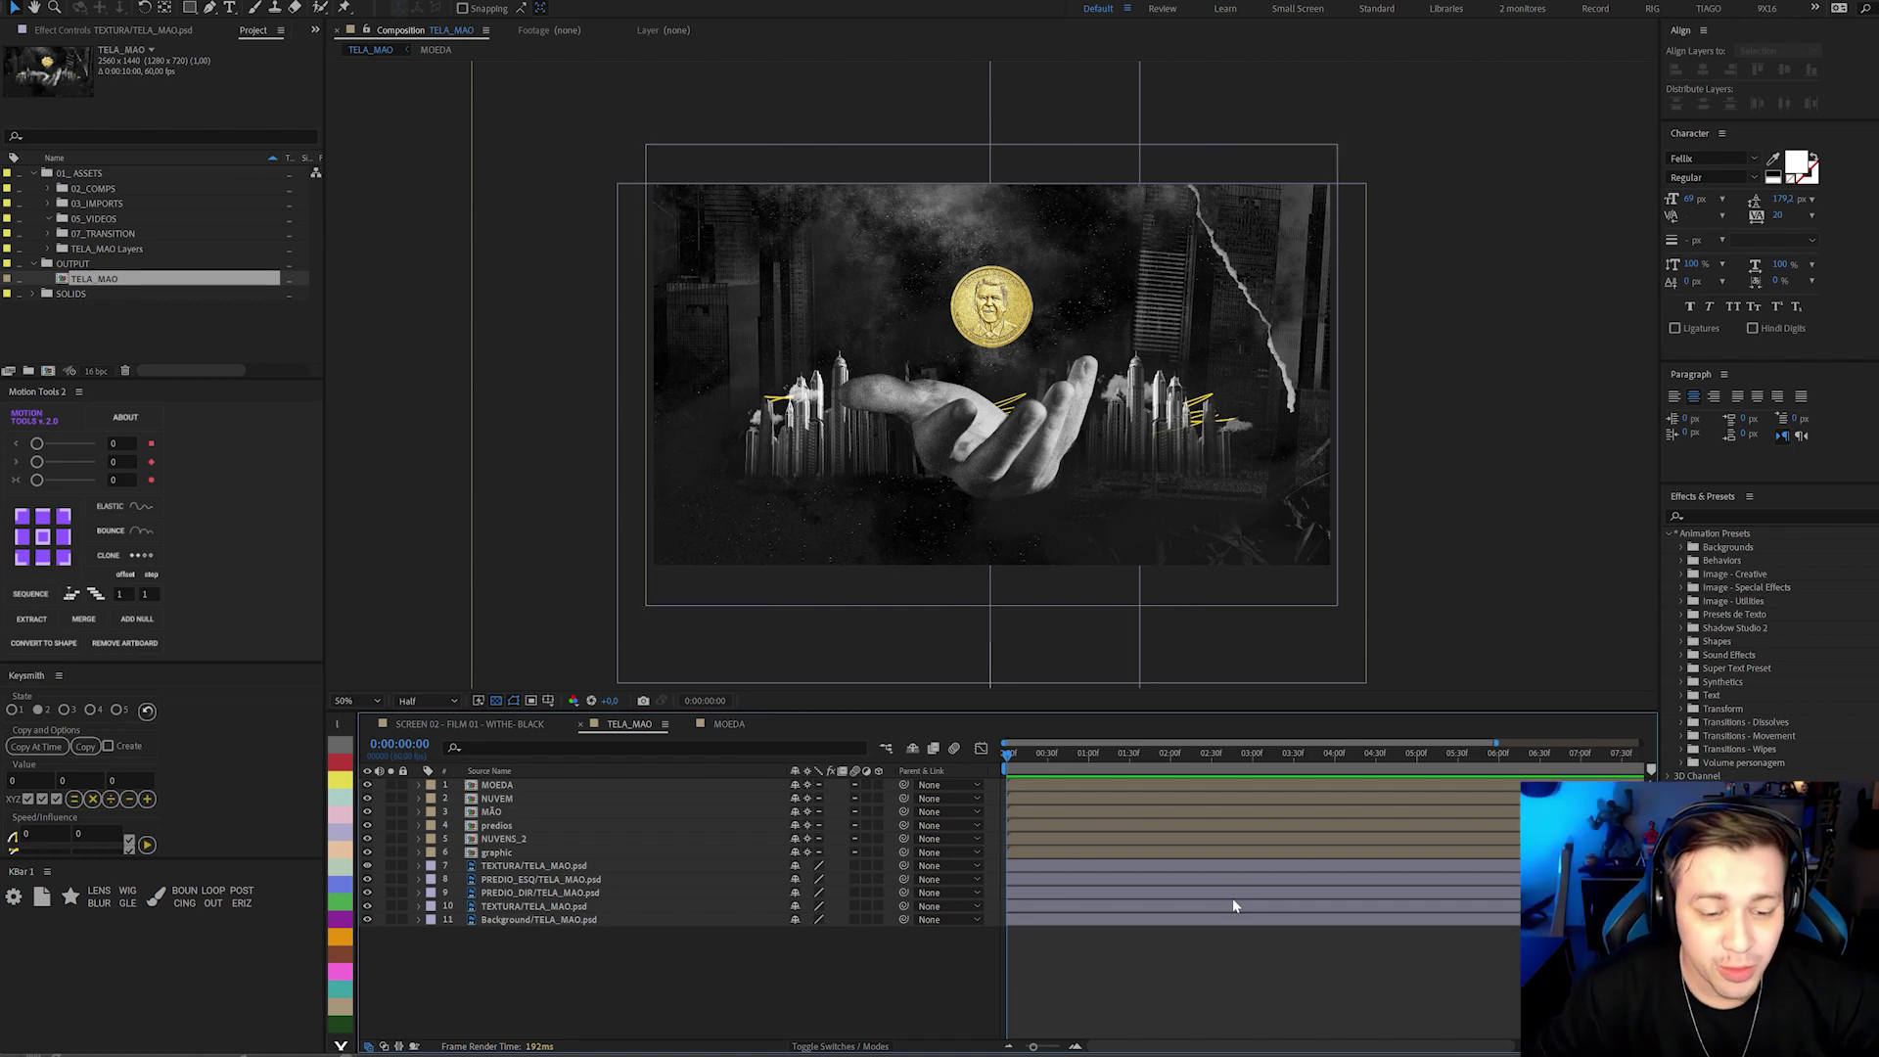
click(507, 787)
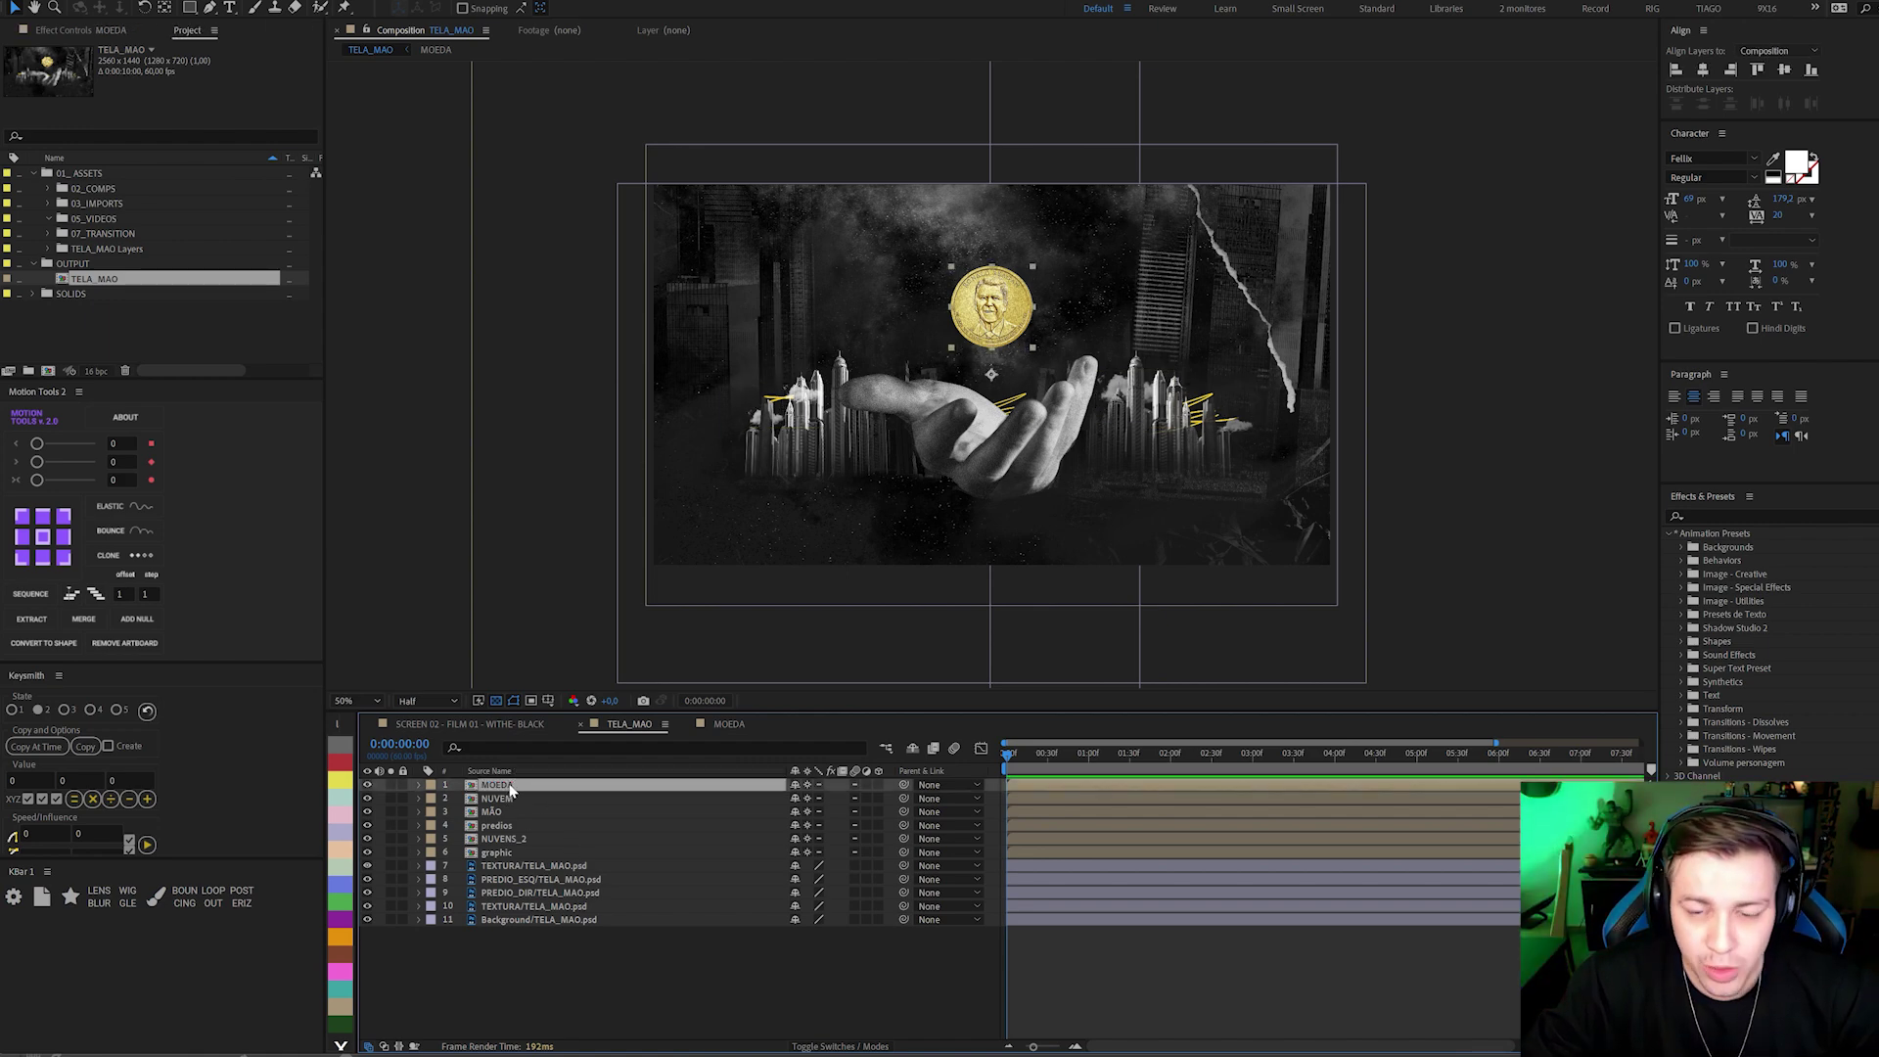
Open the MOEDA composition at 100% and hide MOEDA_FRENTE briefly to inspect the coin's back.
double_click(500, 786)
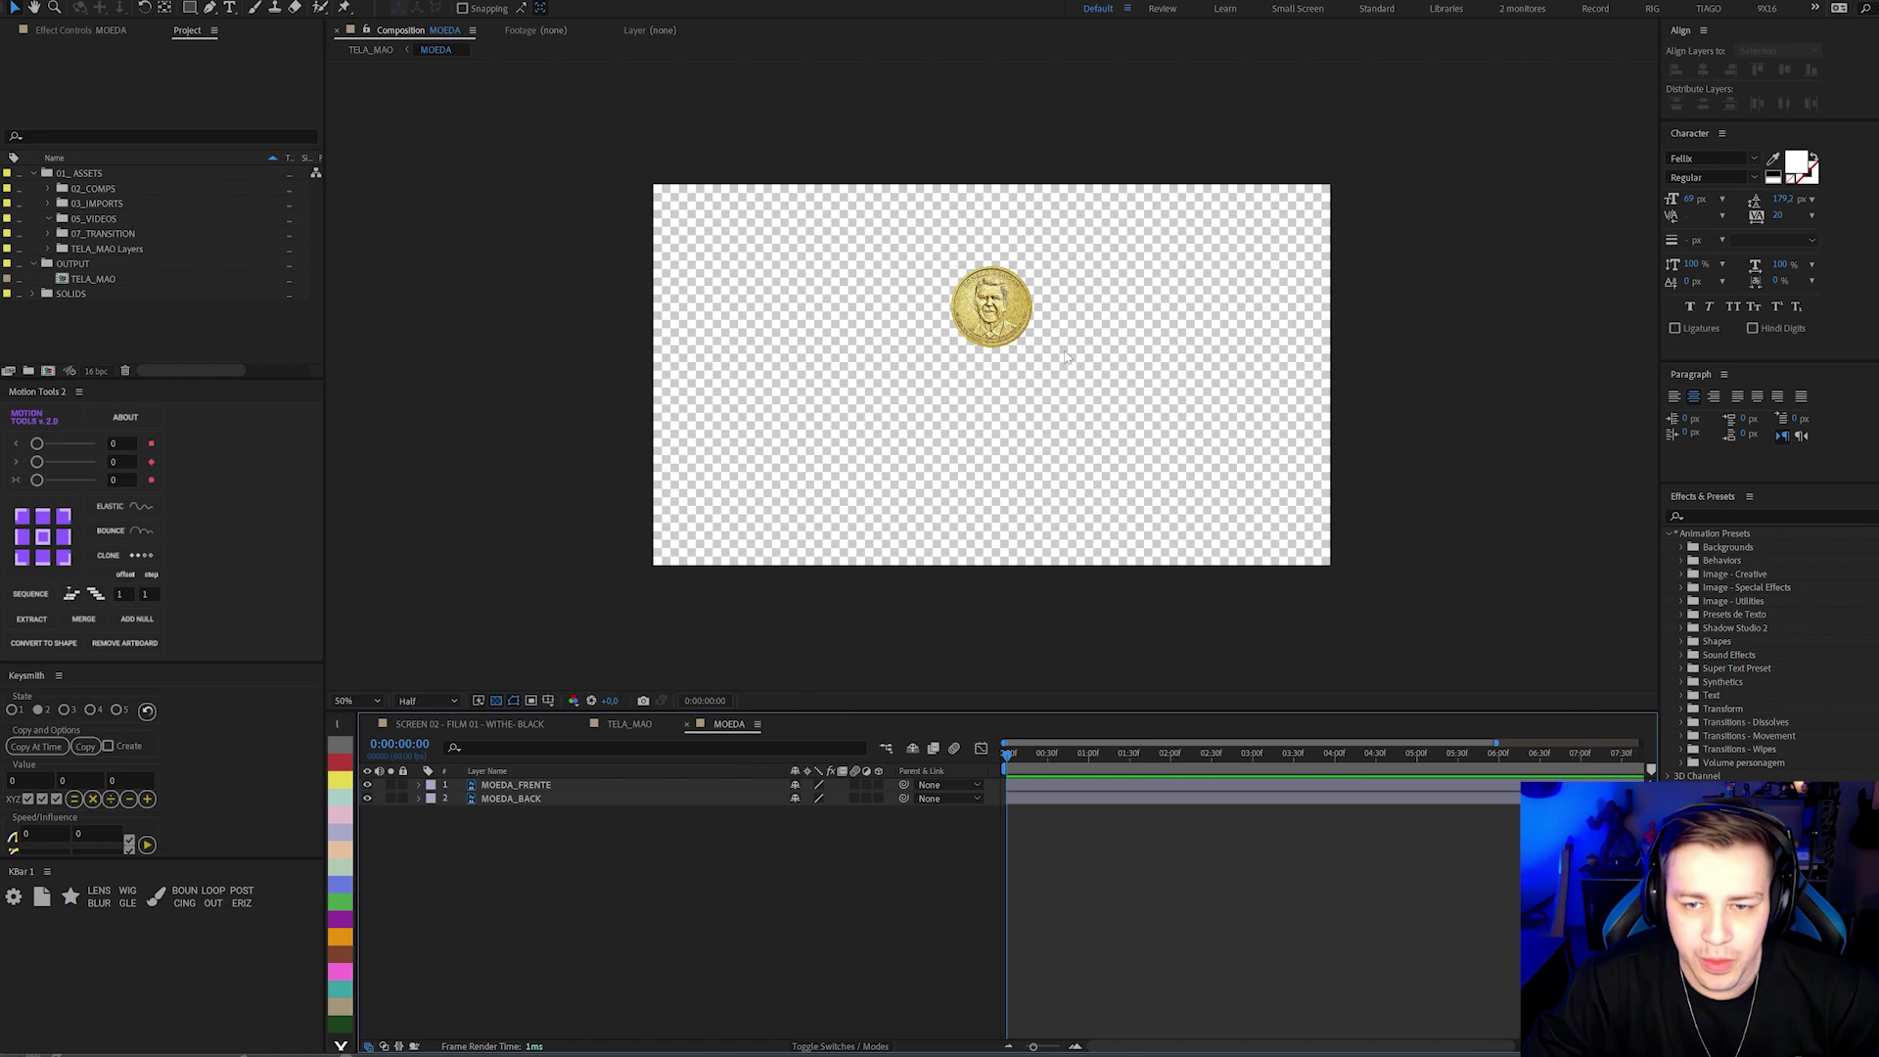
key(period)
click(509, 785)
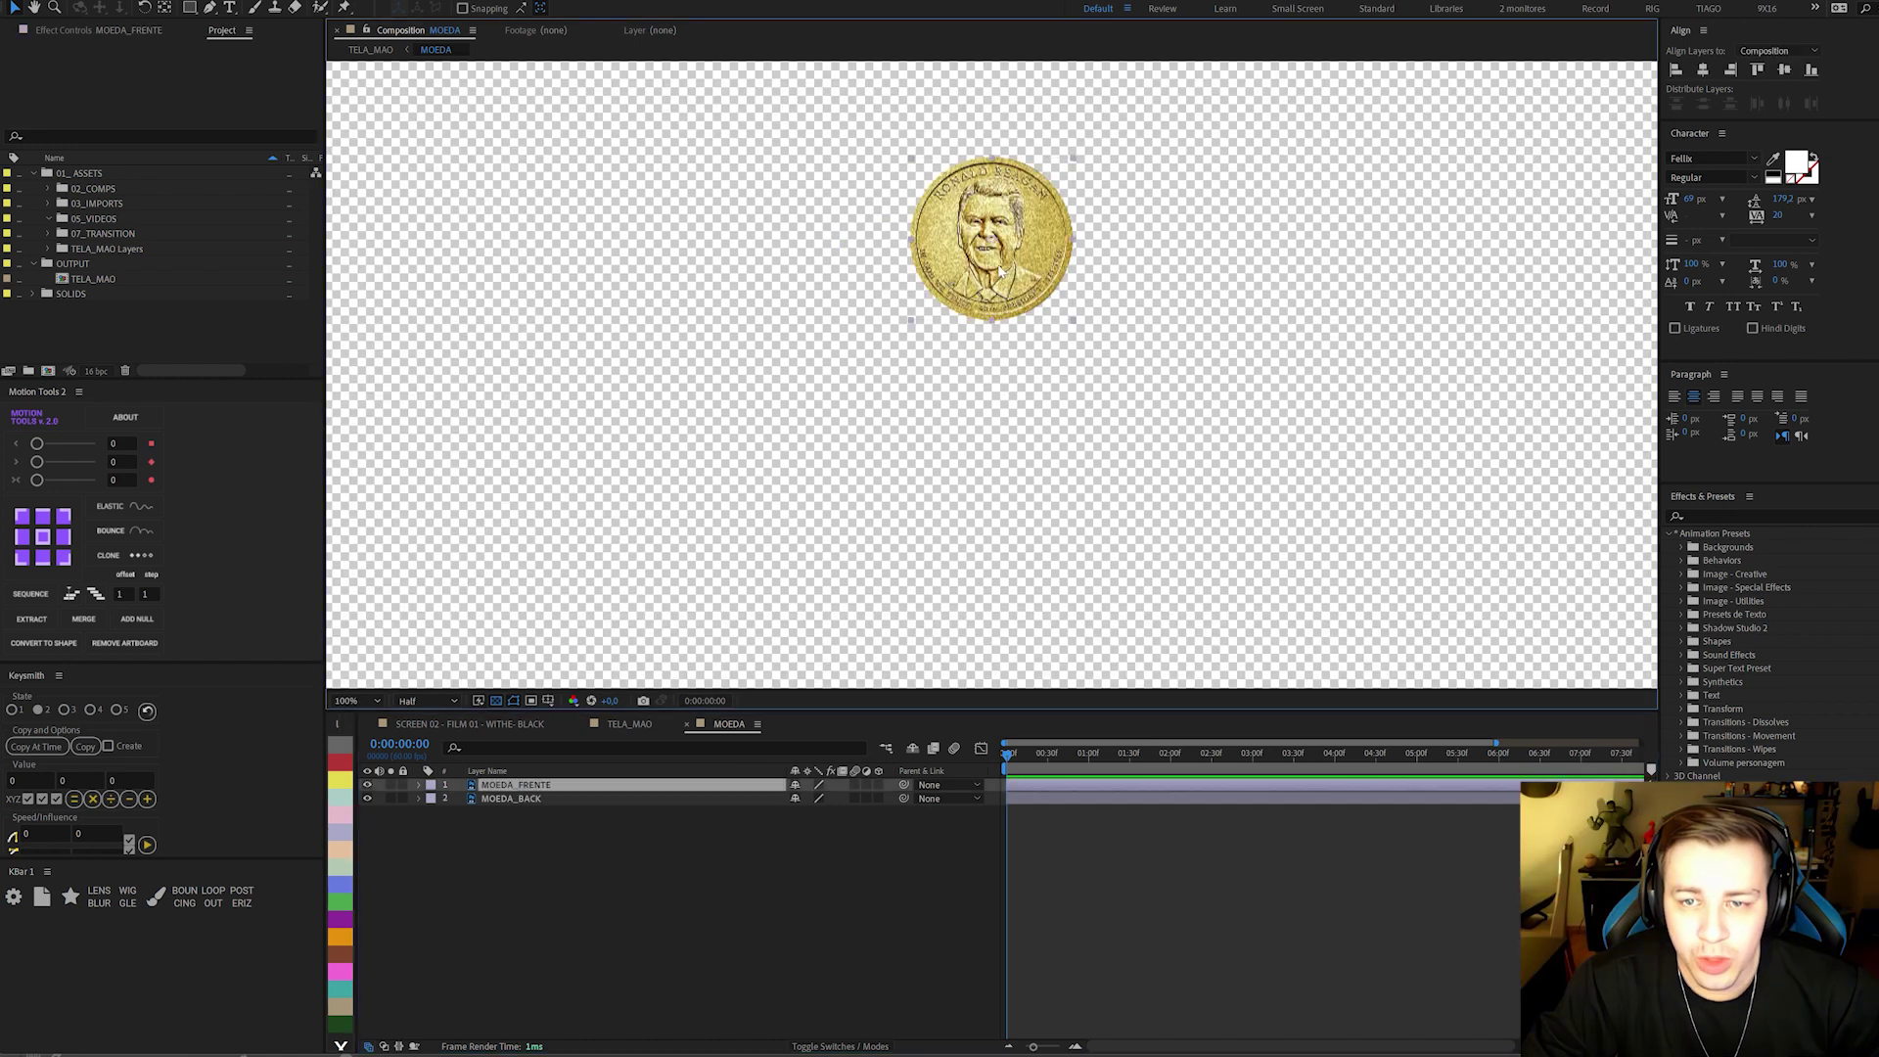
click(368, 786)
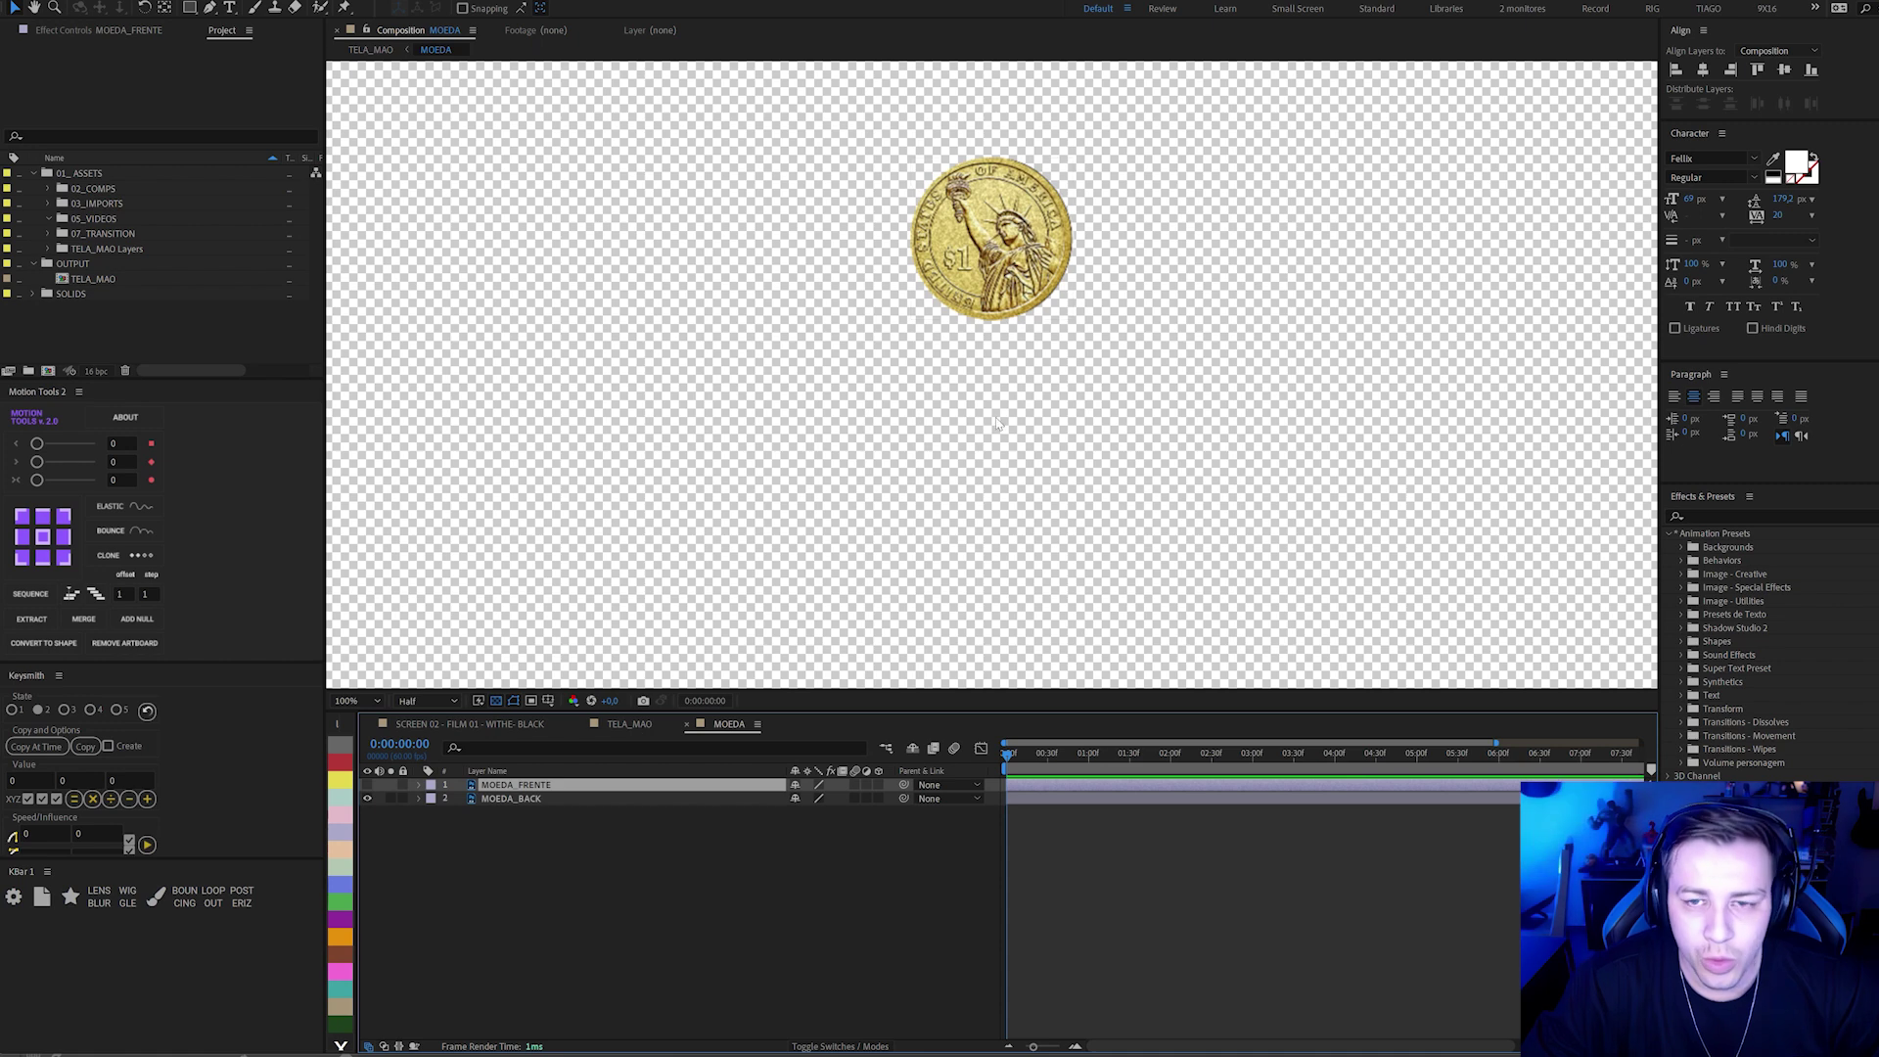
click(368, 786)
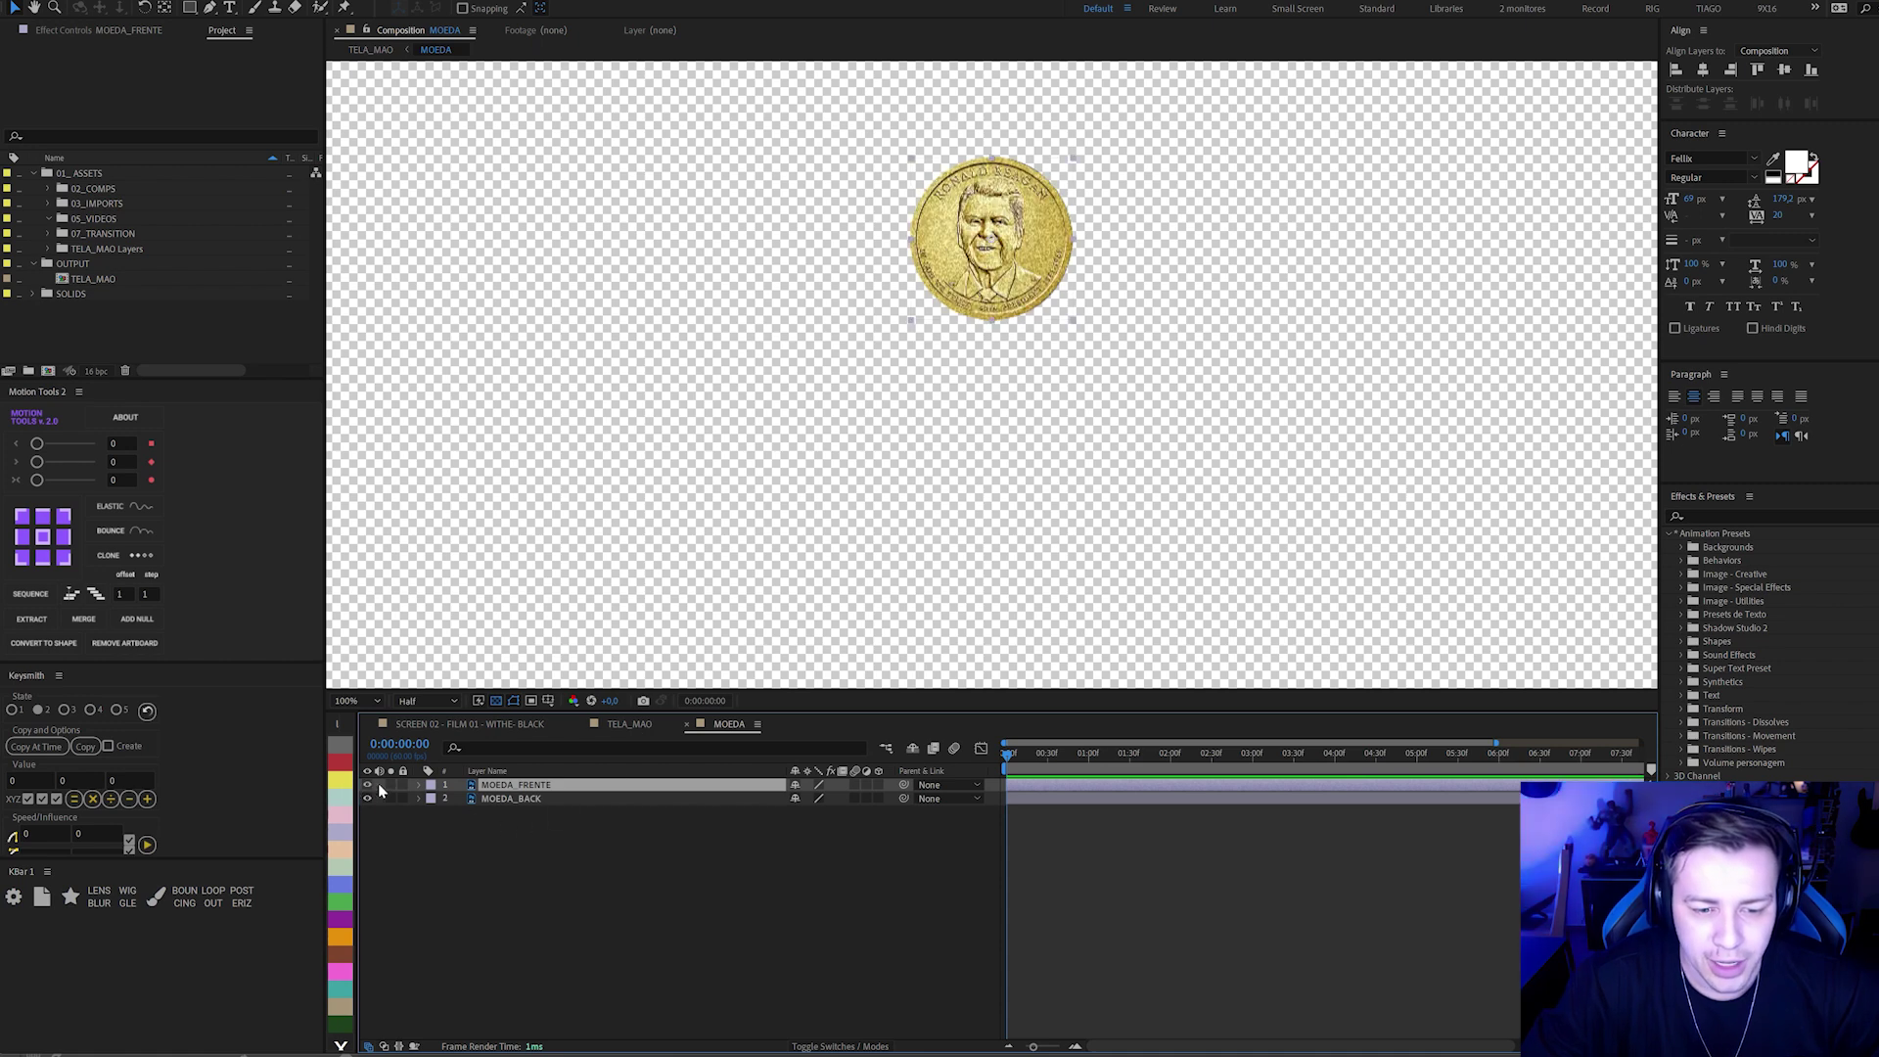
Make MOEDA_FRENTE and MOEDA_BACK 3D layers and replace the transparency grid with black.
click(878, 786)
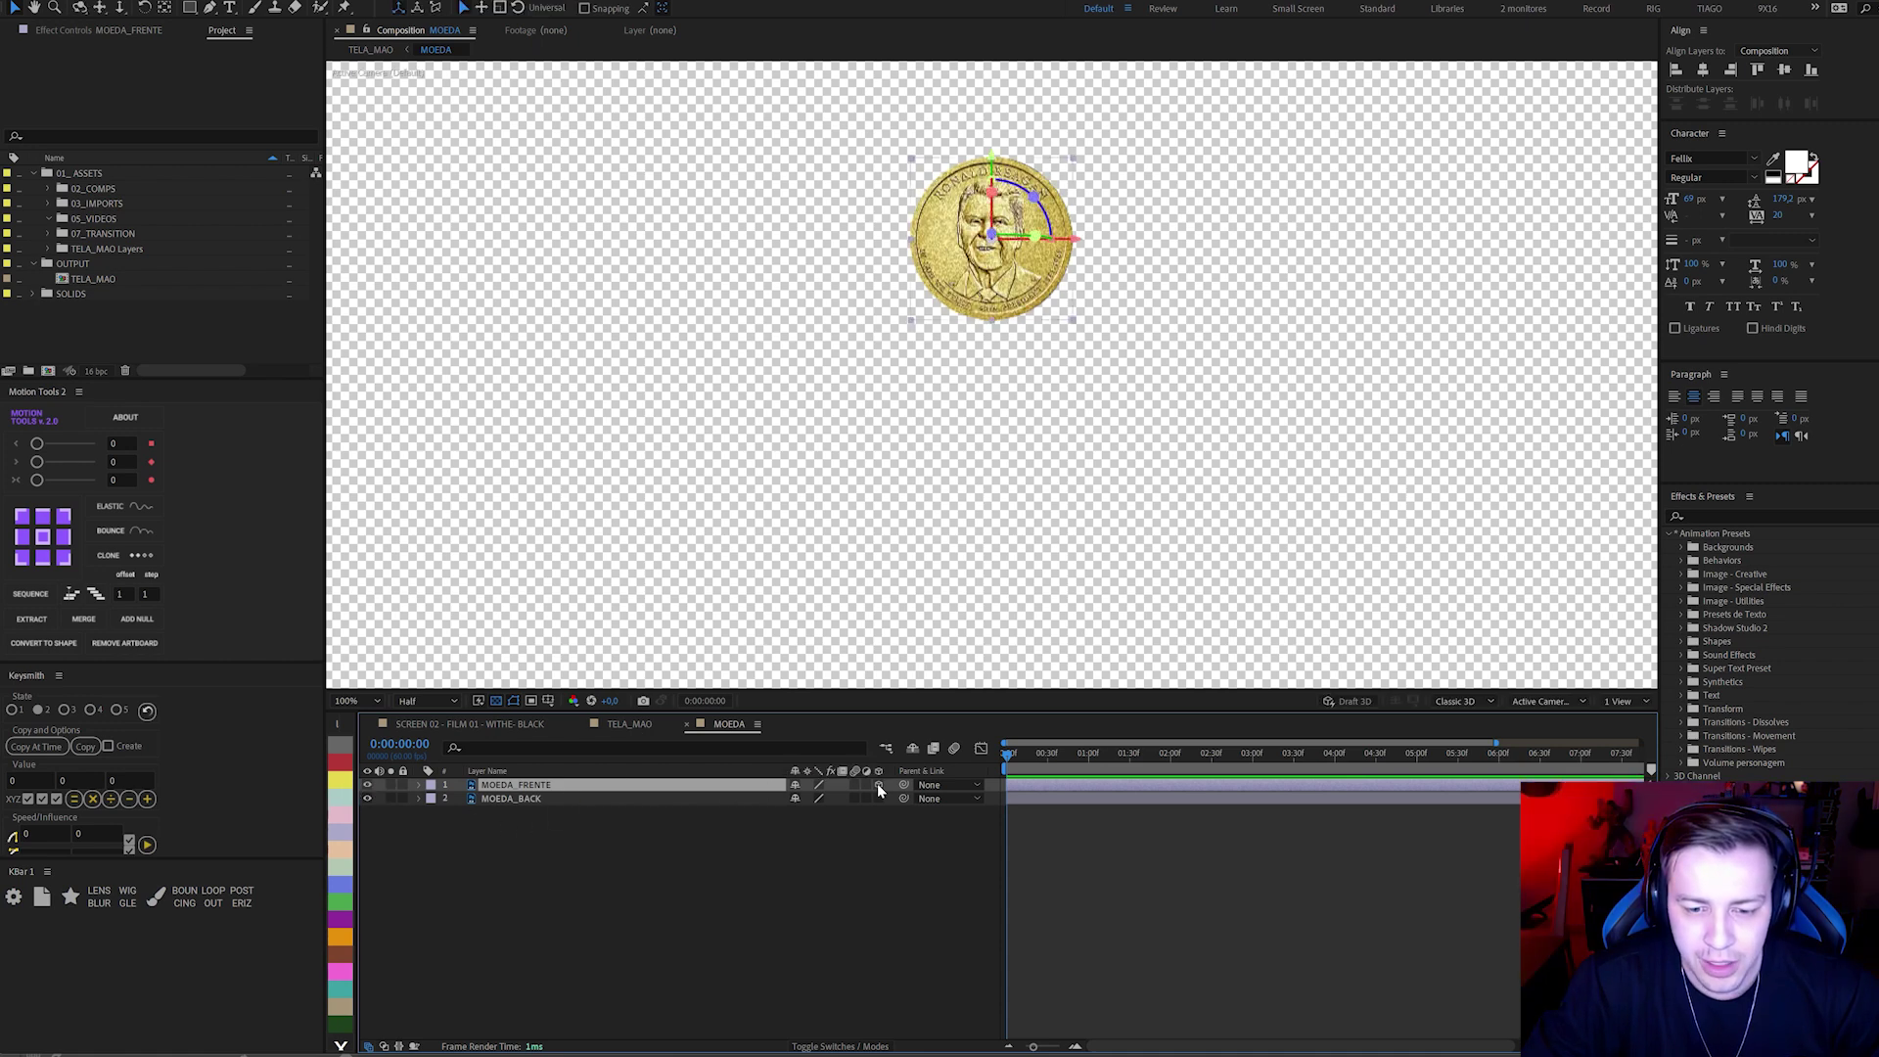
click(878, 799)
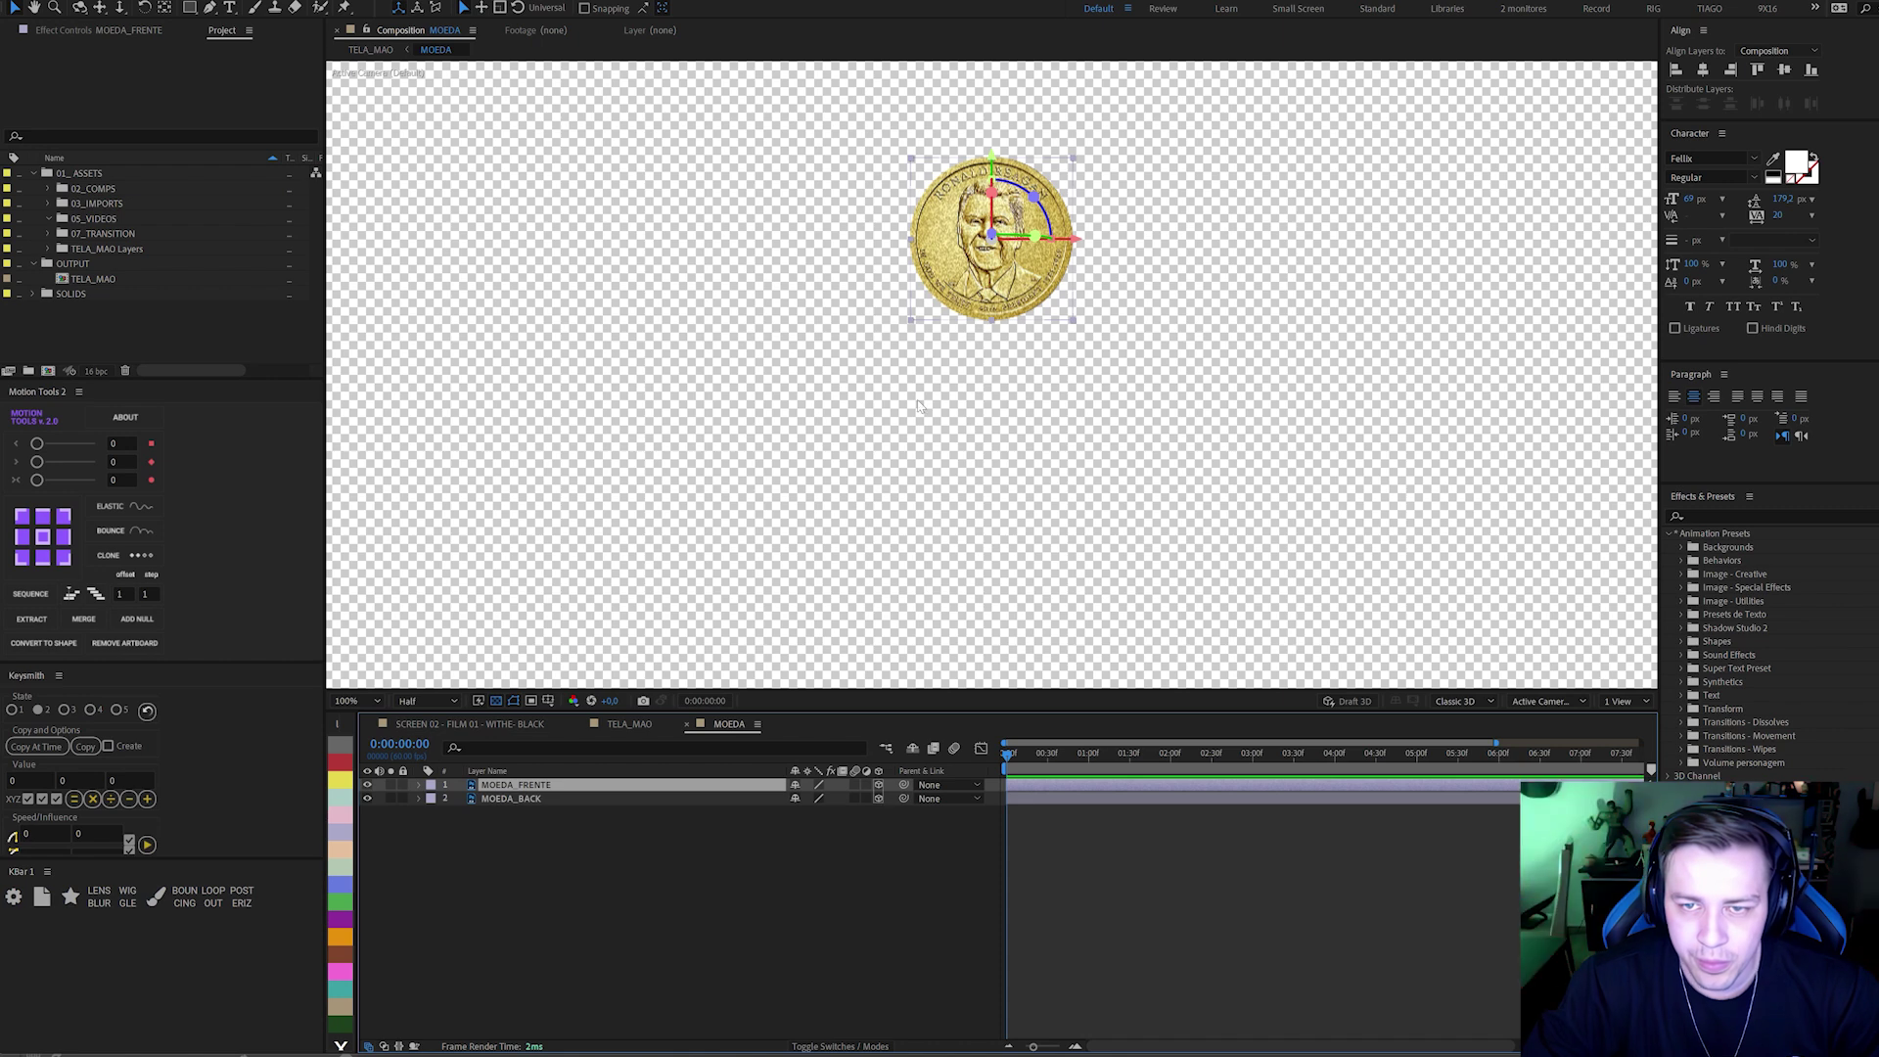
click(496, 701)
click(1618, 700)
In Top view, duplicate MOEDA_FRENTE into MOEDA_FRENTE 2 and zoom to 400%.
click(1545, 701)
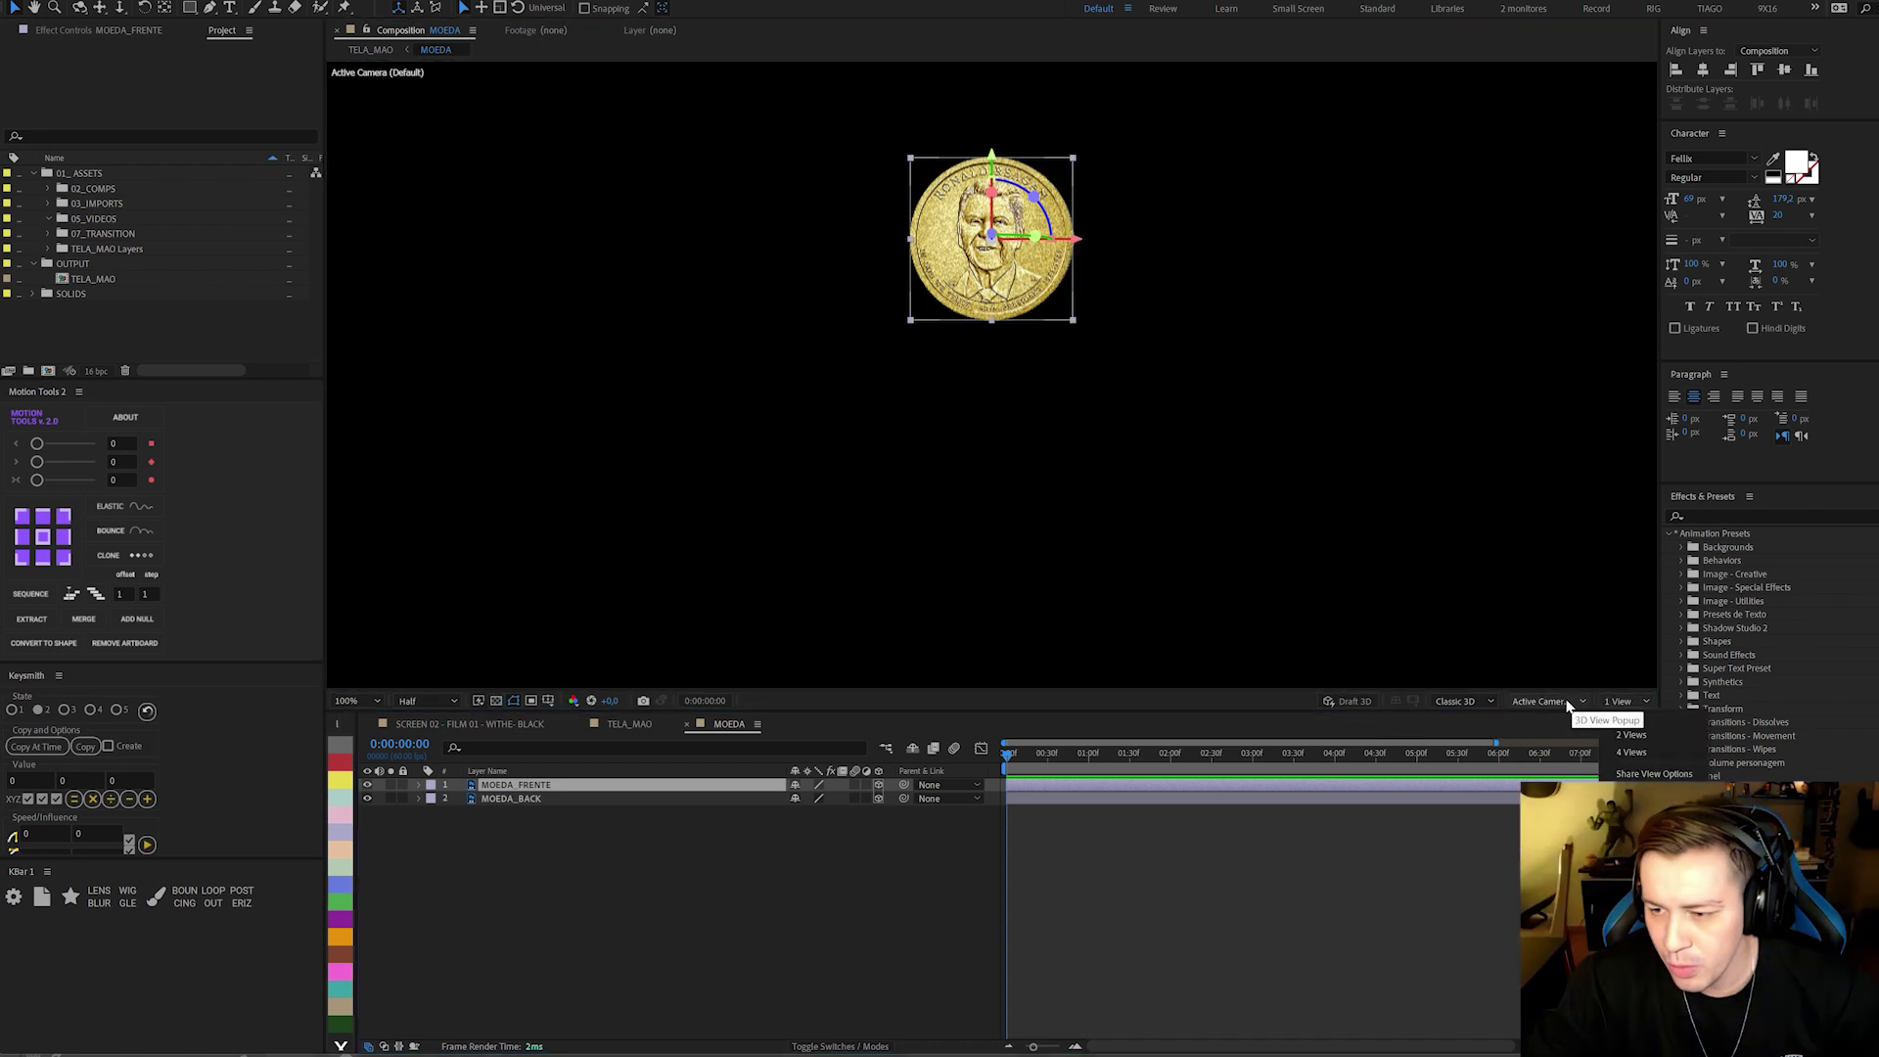
click(1537, 798)
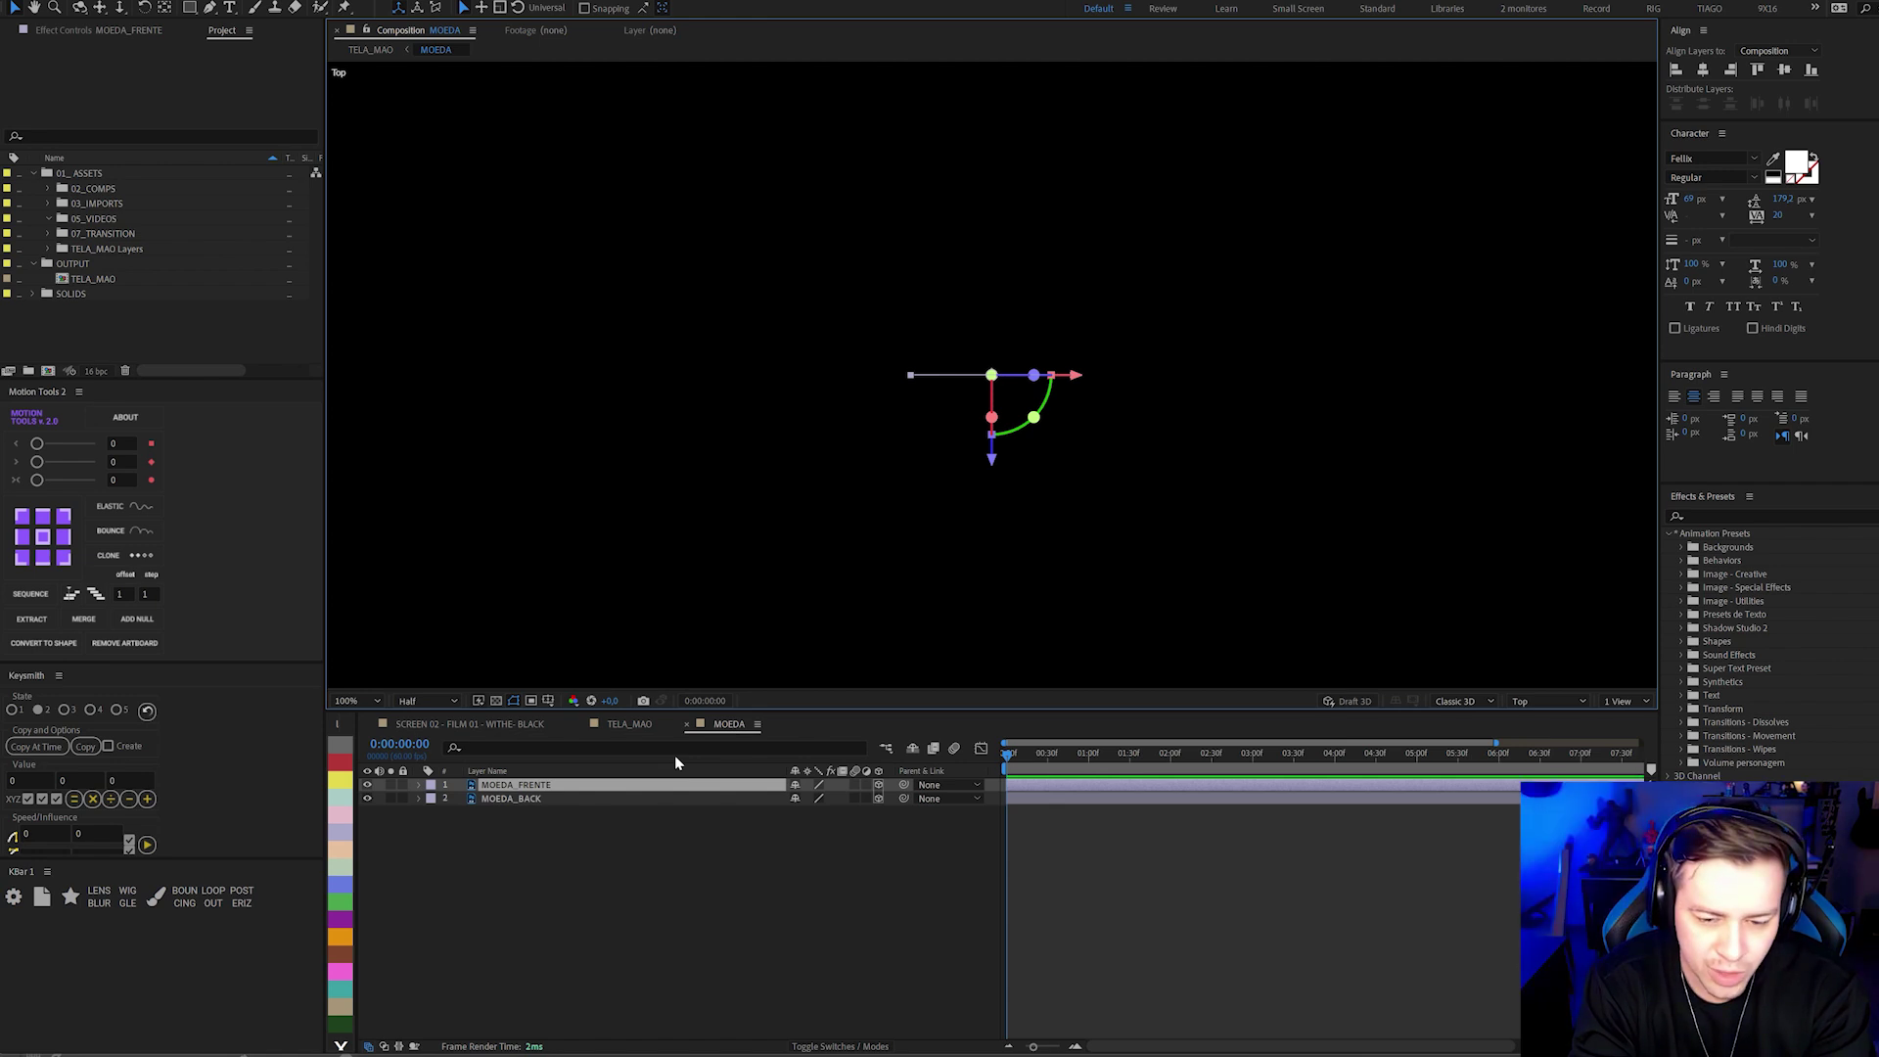
click(548, 799)
click(521, 787)
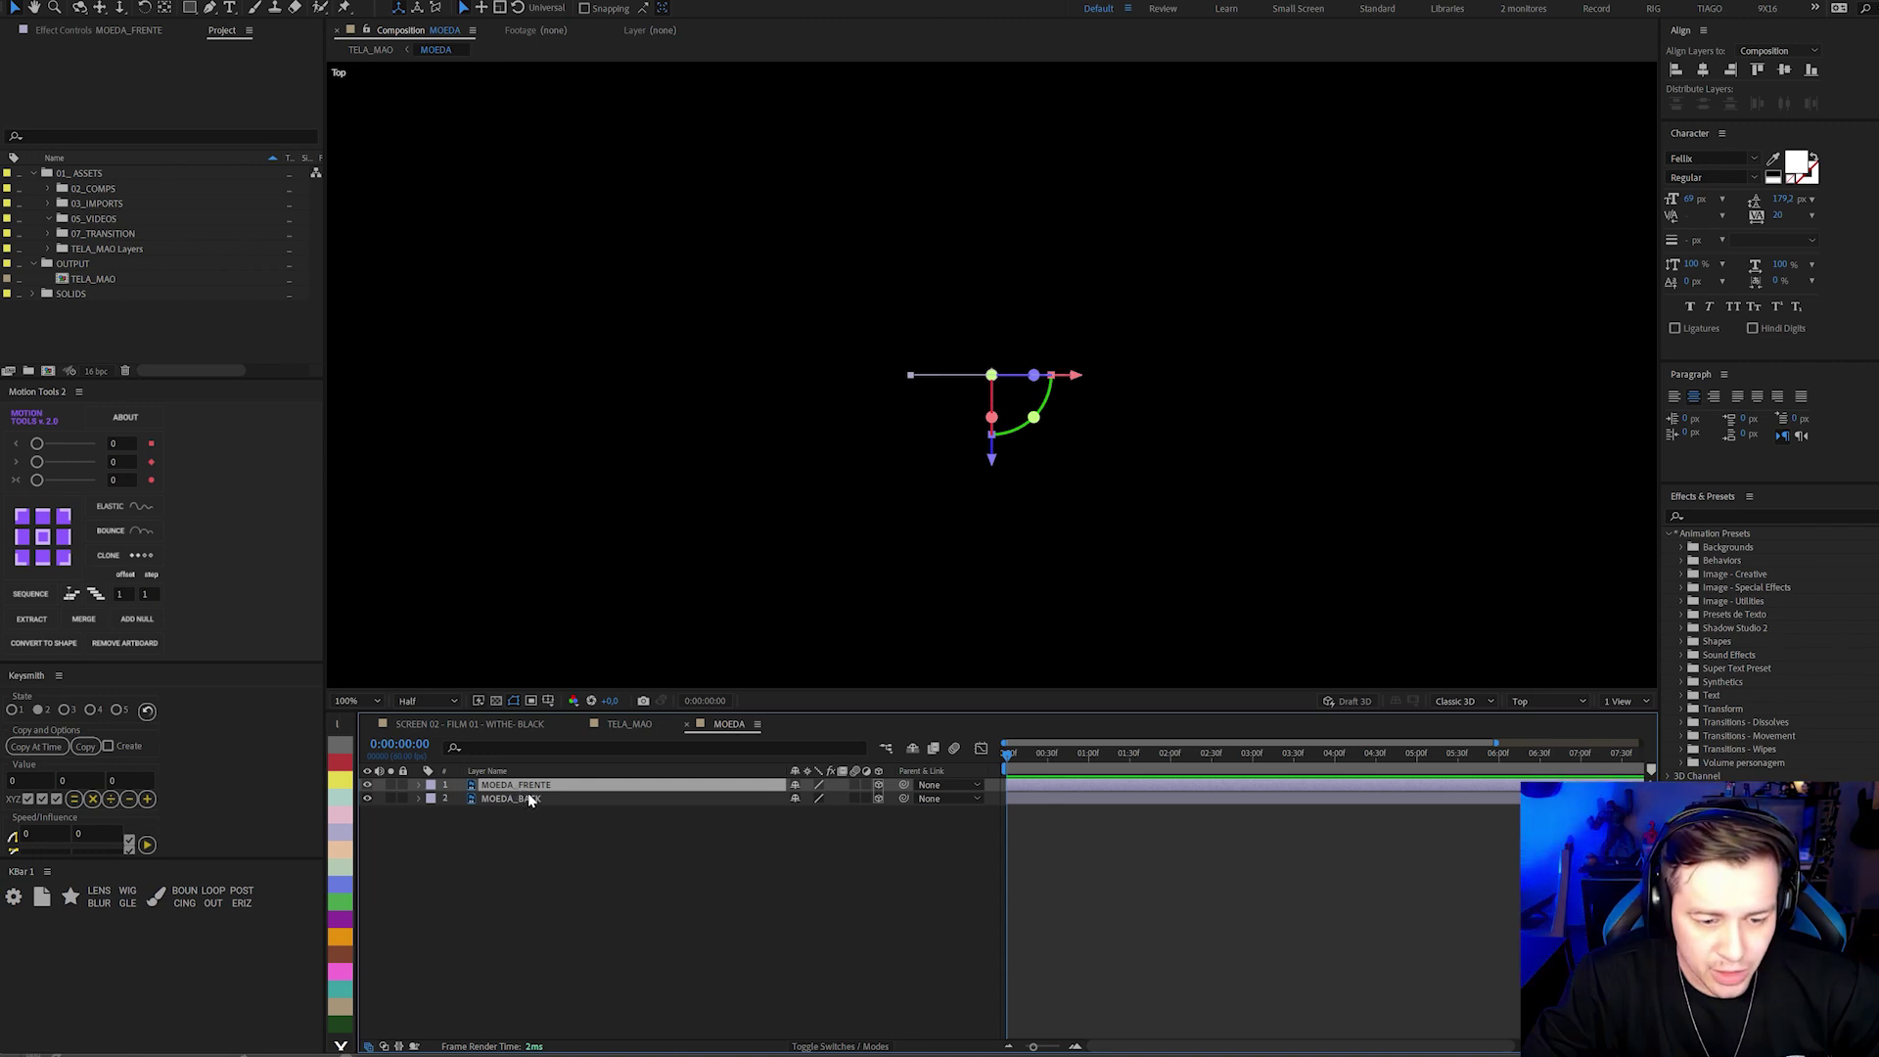
key(ctrl+d)
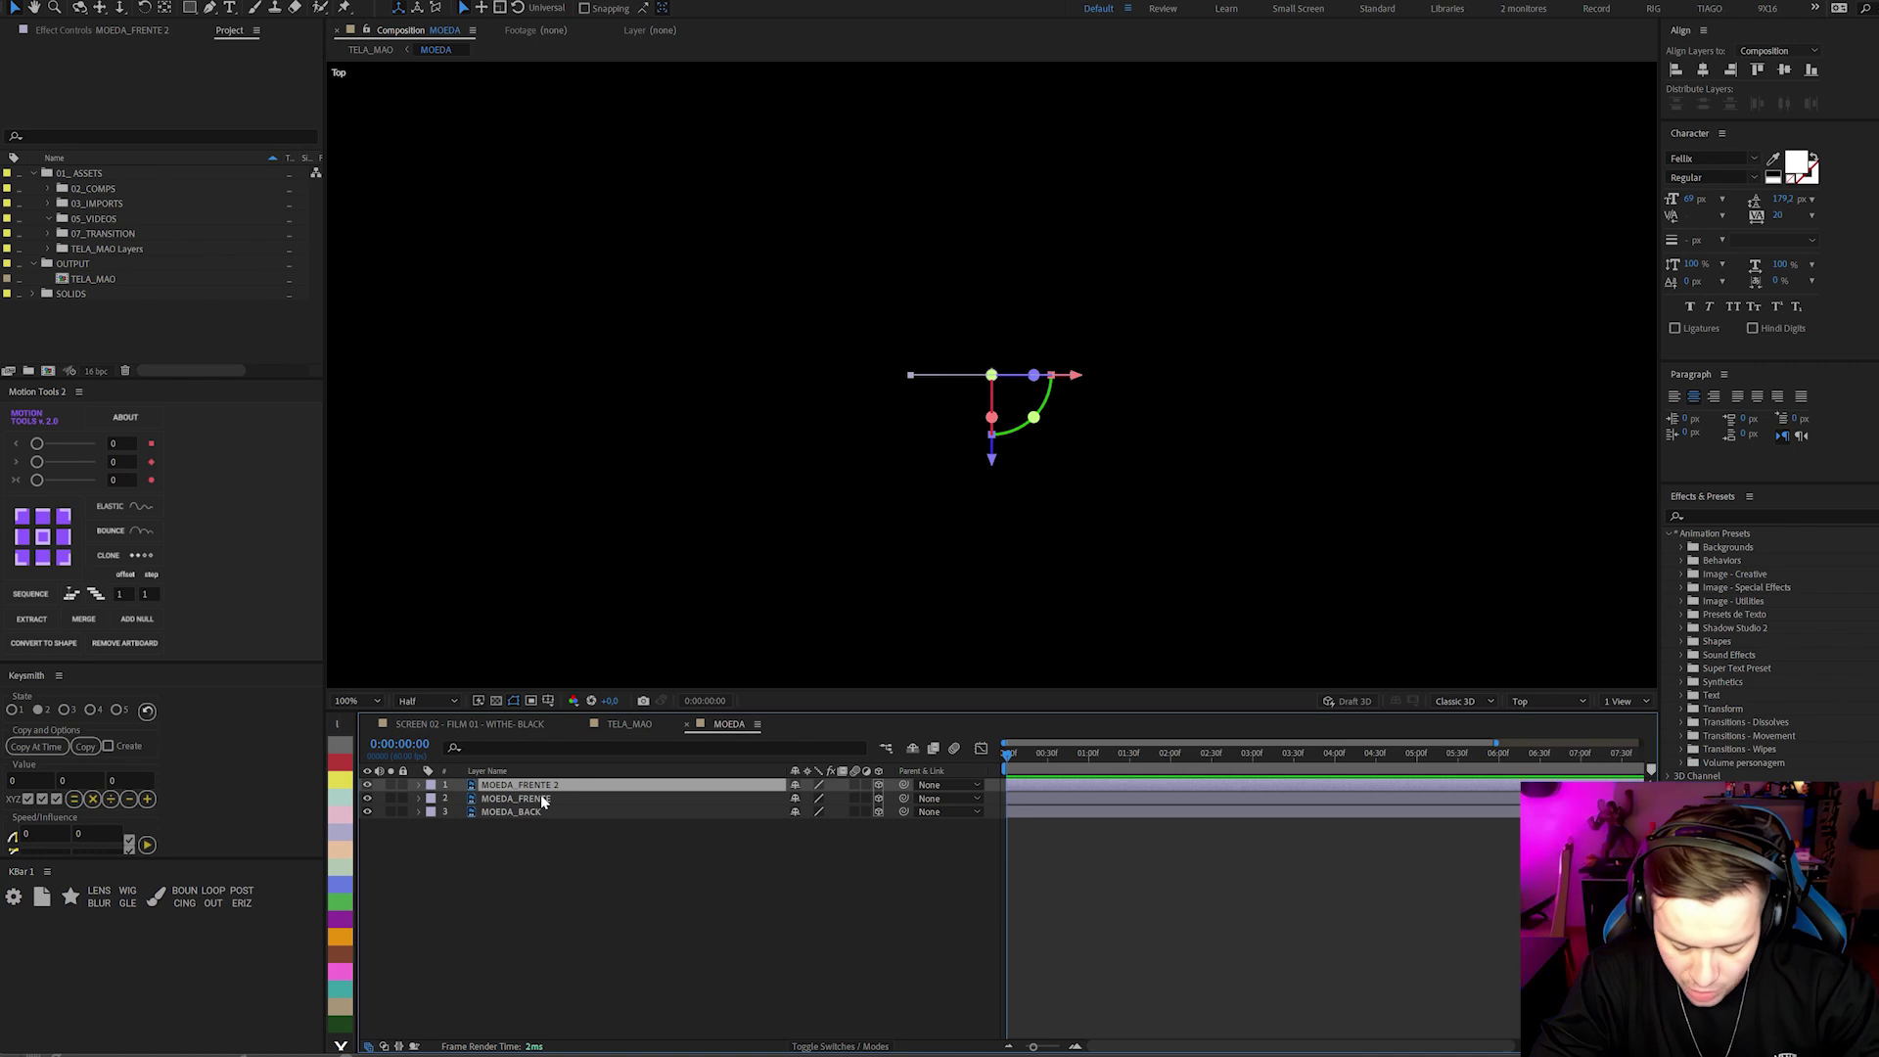
key(Return)
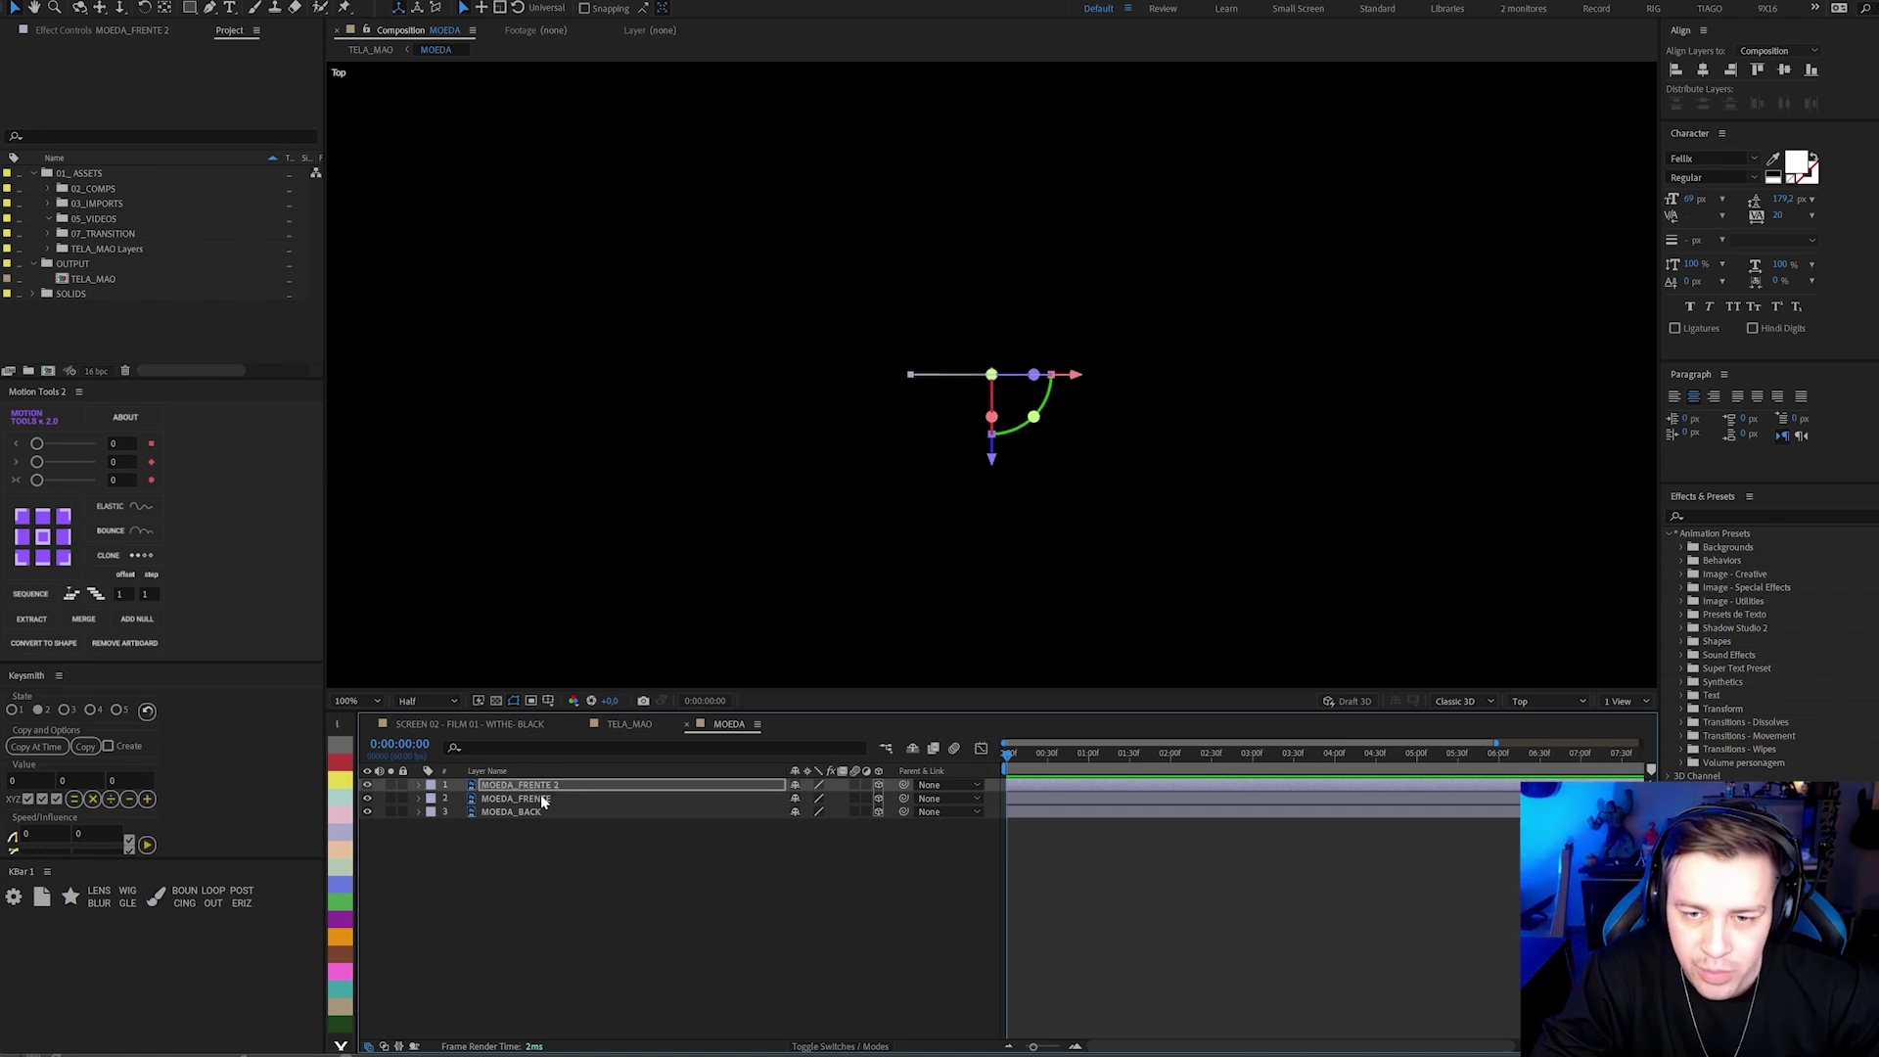
key(period)
key(period)
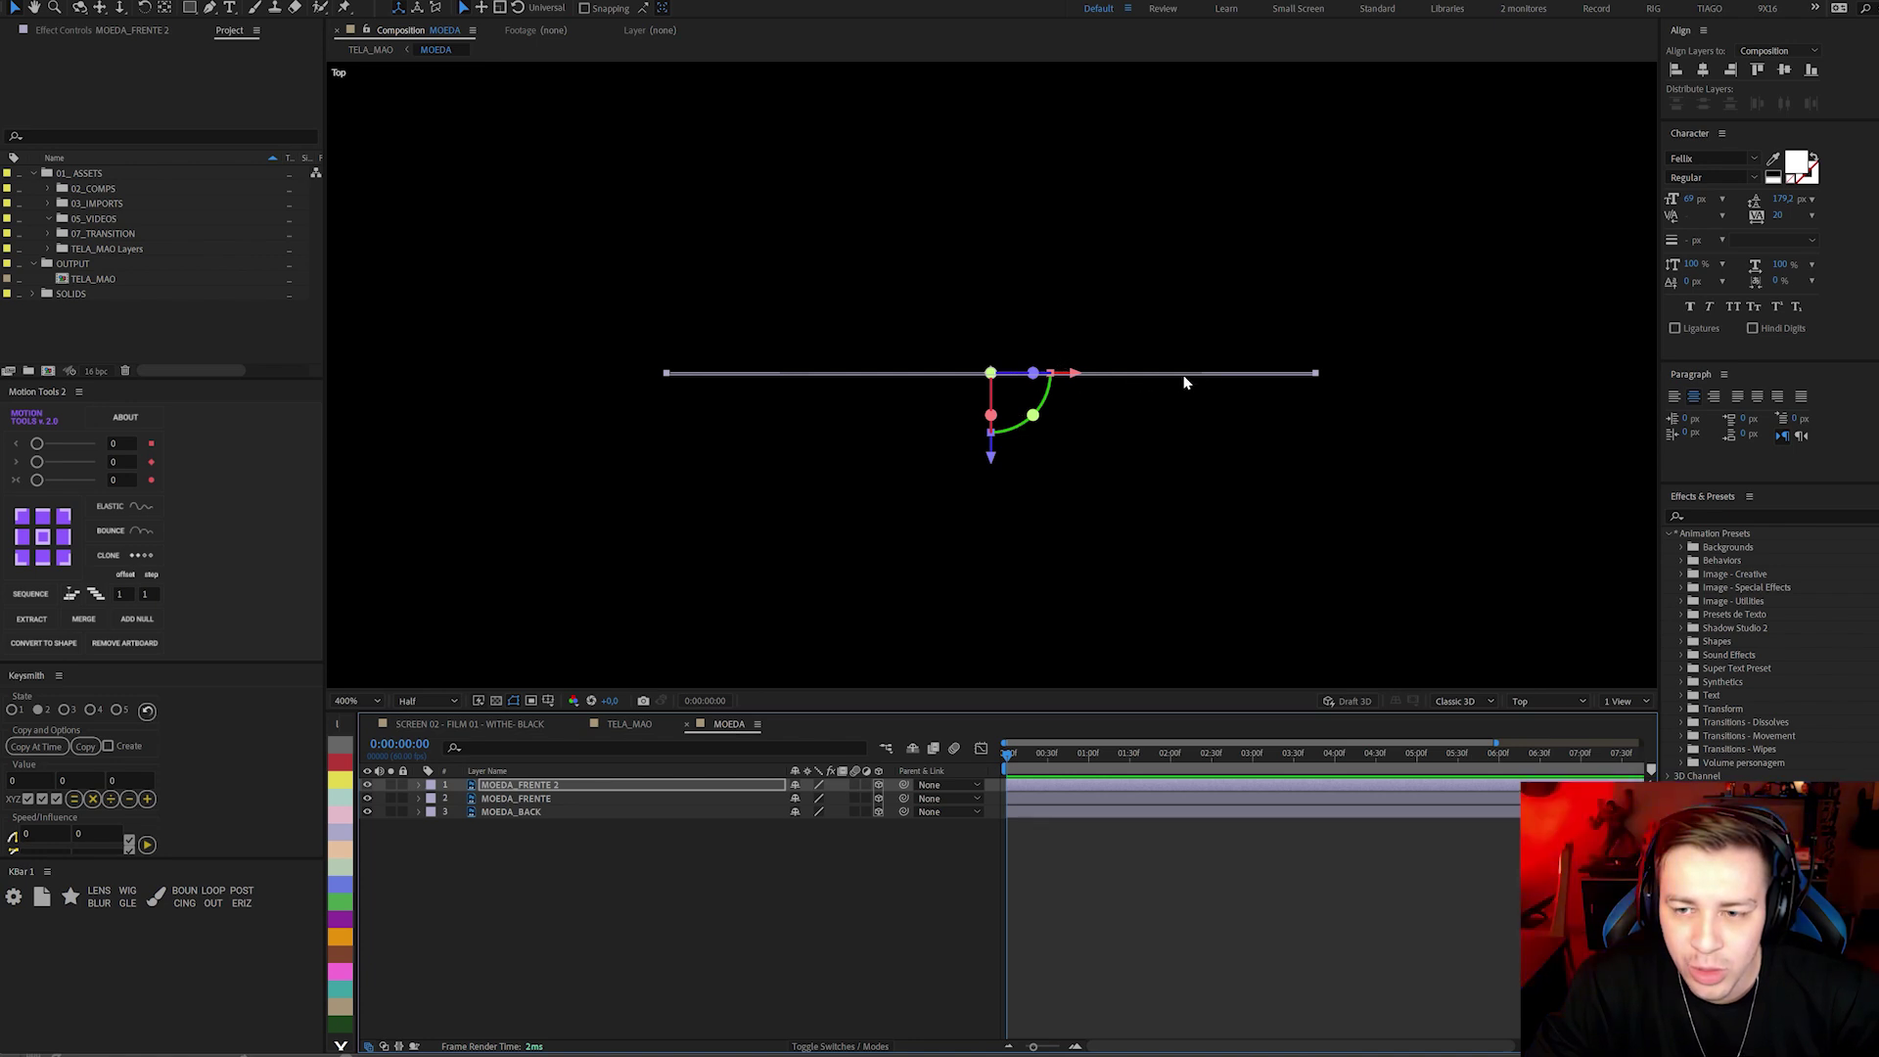
Duplicate the front face layer repeatedly until MOEDA_FRENTE 46 tops the stack.
click(541, 788)
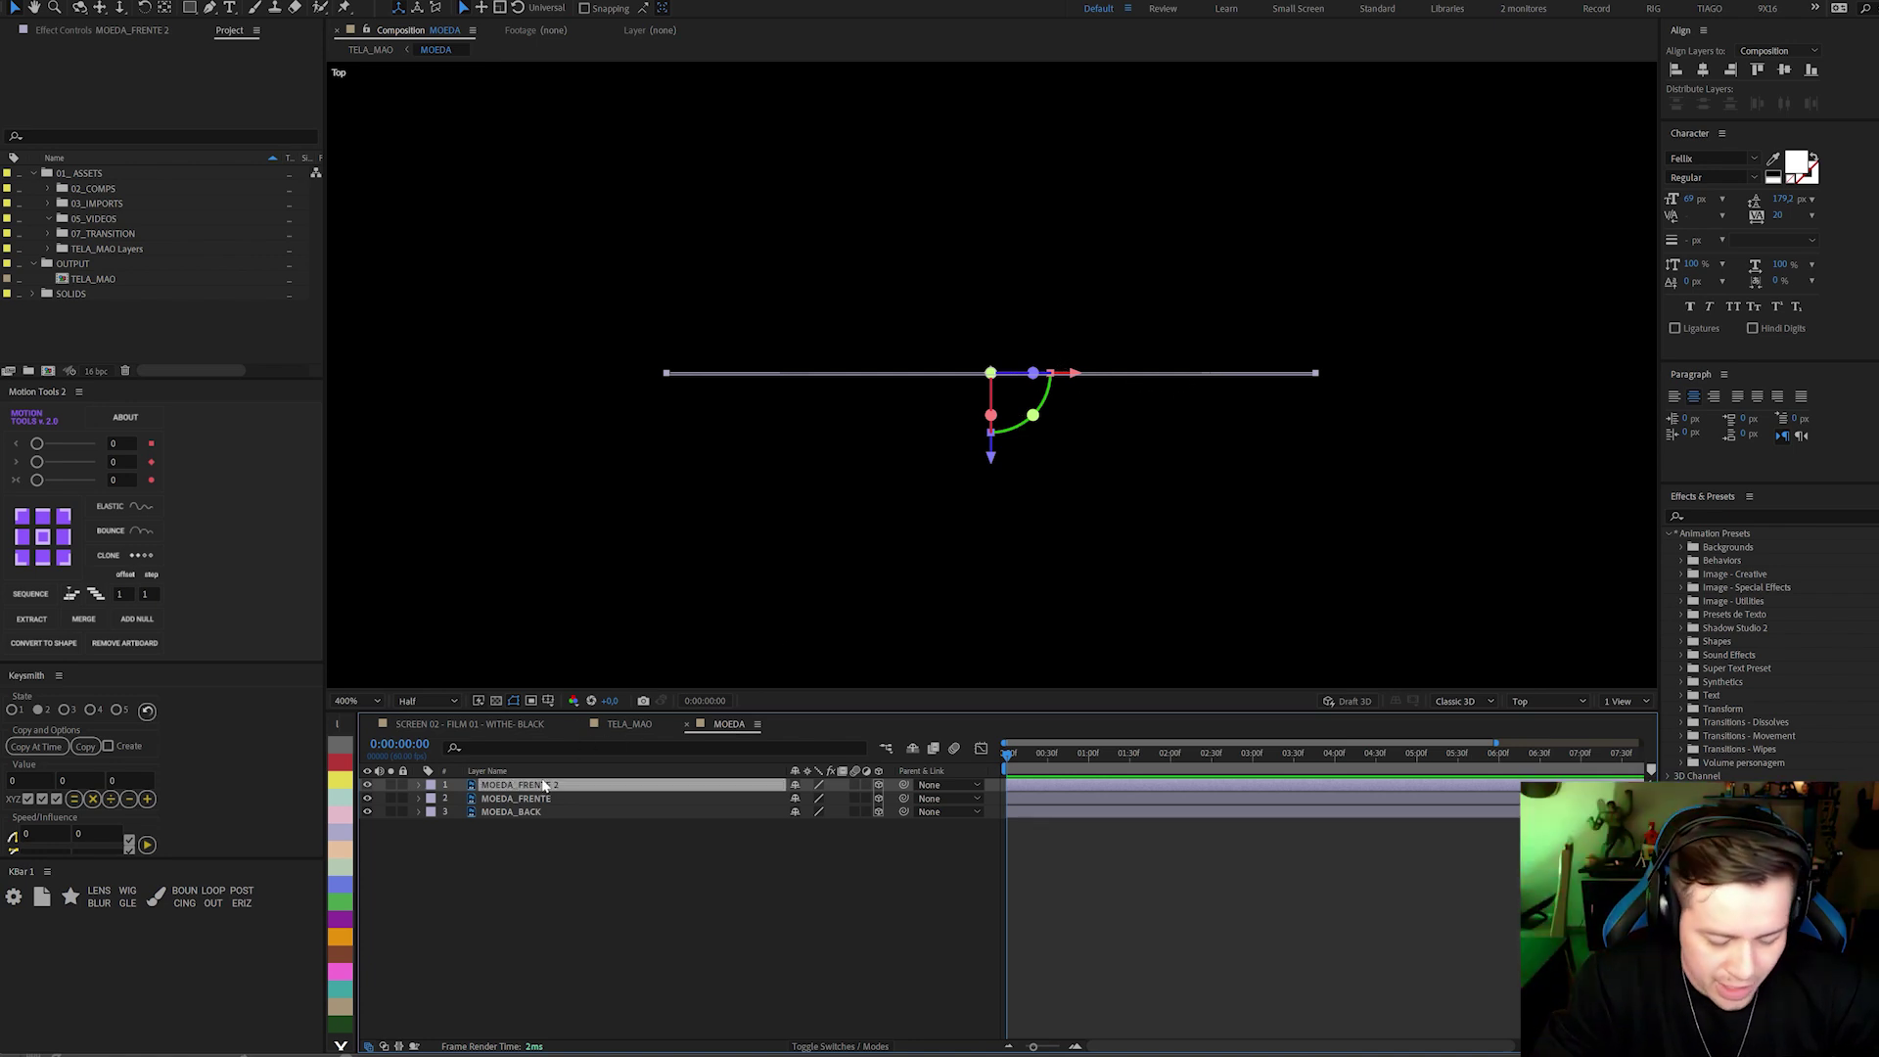
key(ctrl+d)
key(ctrl+d)
key(ctrl+d)
key(ctrl+d)
key(ctrl+d)
key(ctrl+d)
key(ctrl+d)
key(ctrl+d)
key(ctrl+d)
key(ctrl+d)
key(ctrl+d)
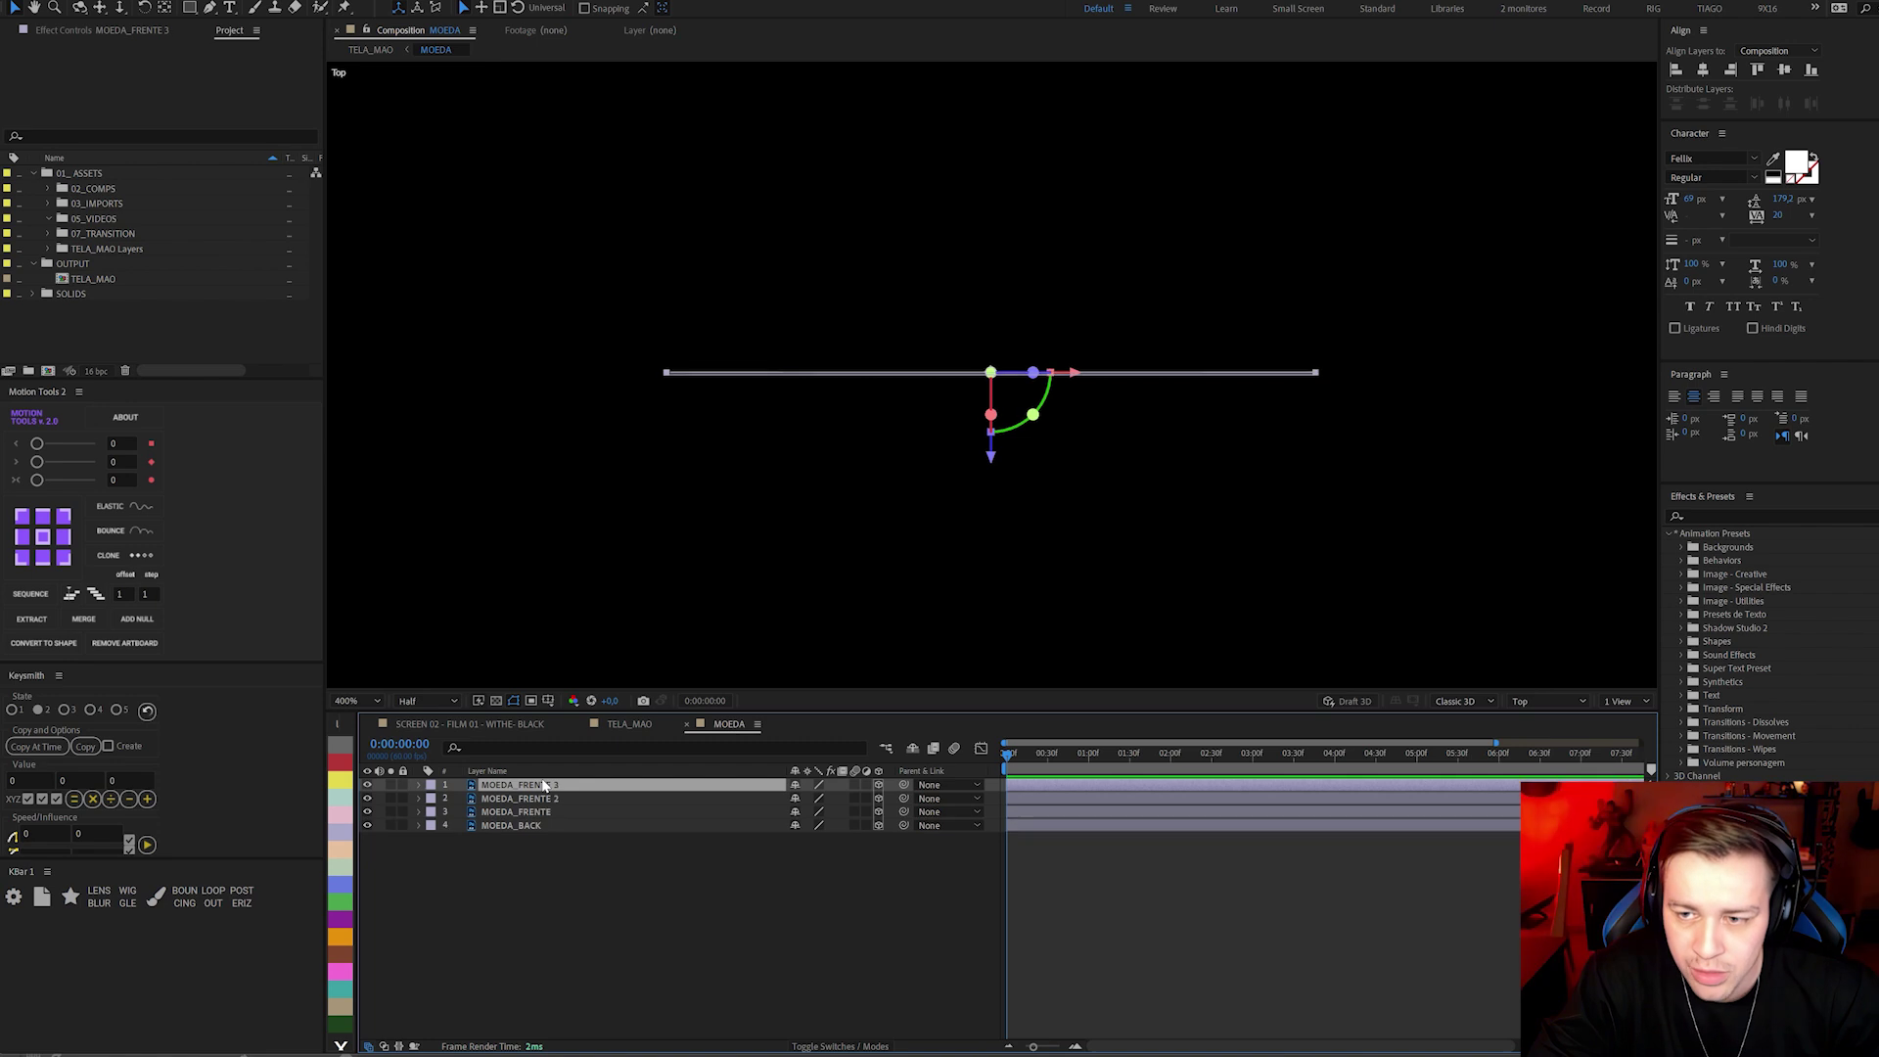
key(ctrl+d)
key(ctrl+d)
key(ctrl+d)
key(ctrl+d)
key(ctrl+d)
key(ctrl+d)
key(ctrl+d)
key(ctrl+d)
key(ctrl+d)
key(ctrl+d)
key(ctrl+d)
key(ctrl+d)
key(ctrl+d)
key(ctrl+d)
key(ctrl+d)
key(ctrl+d)
key(ctrl+d)
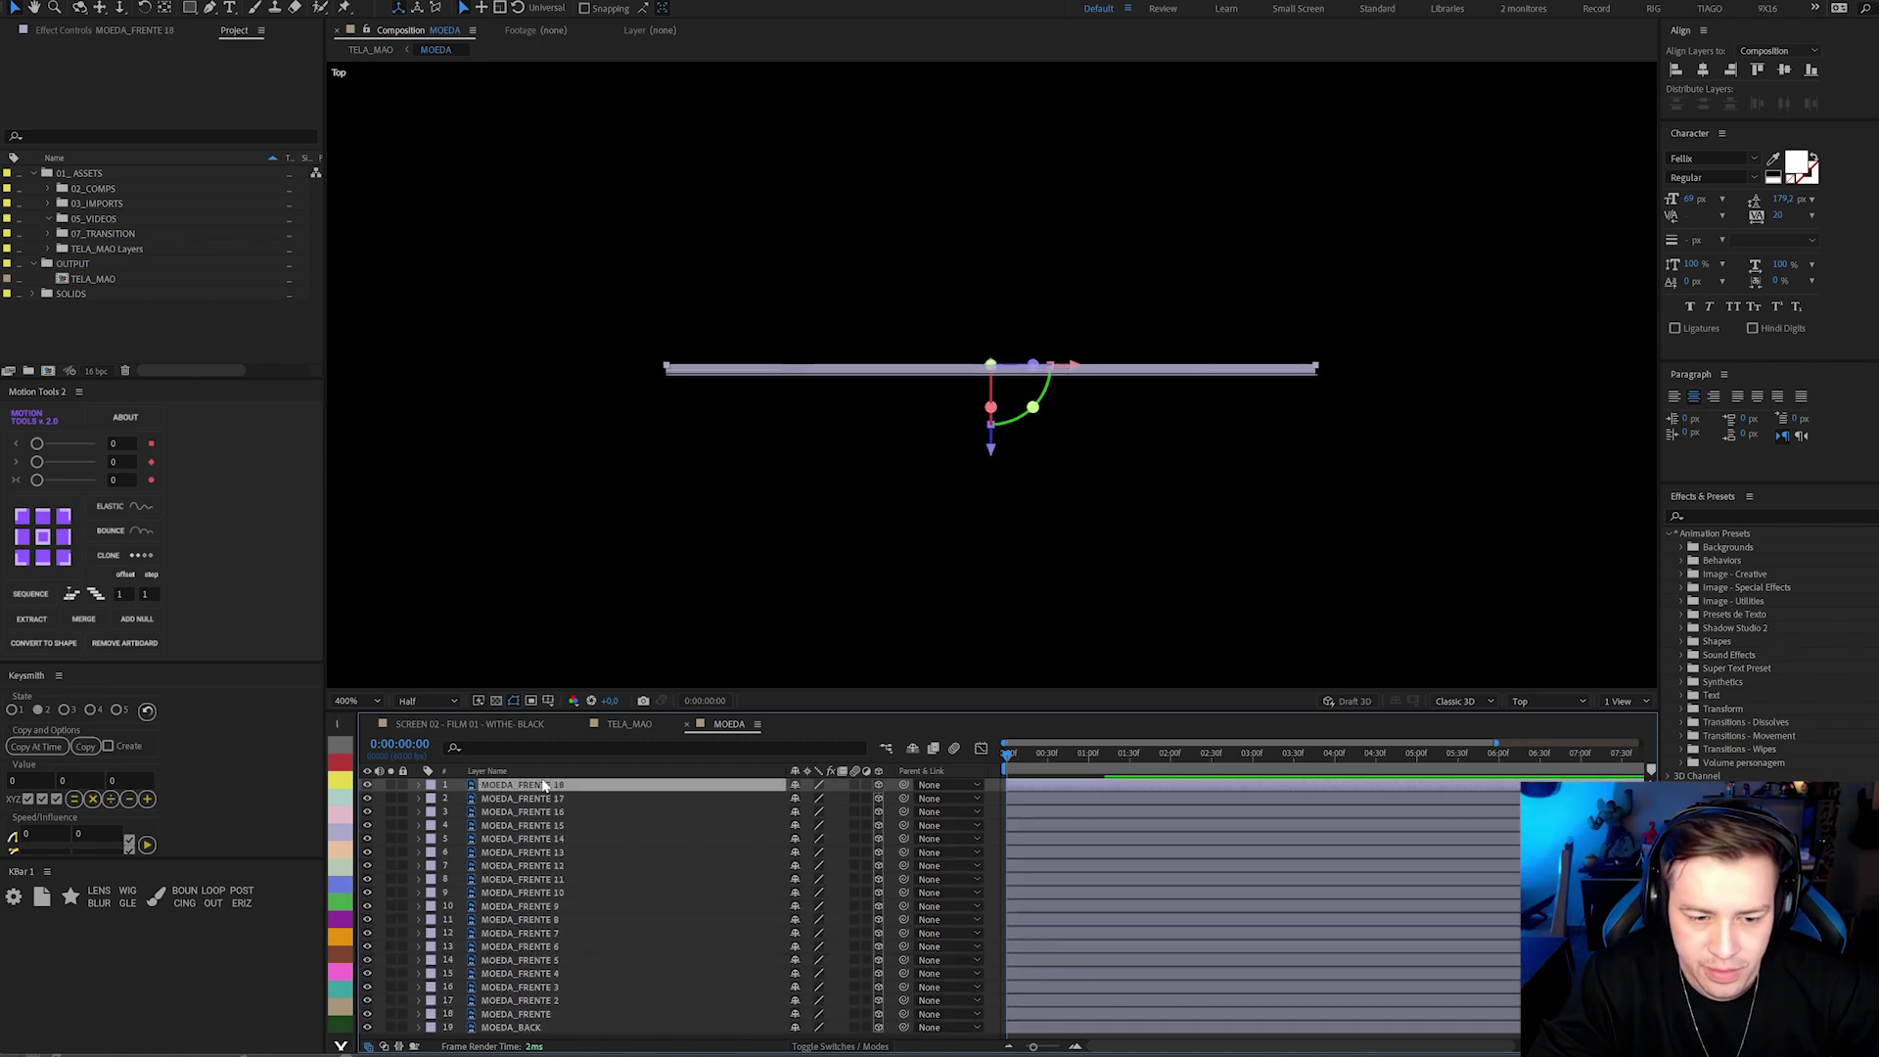
key(ctrl+d)
key(ctrl+d)
key(ctrl+d)
key(ctrl+d)
key(ctrl+d)
key(ctrl+d)
key(ctrl+d)
key(ctrl+d)
key(ctrl+d)
key(ctrl+d)
key(ctrl+d)
key(ctrl+d)
key(ctrl+d)
key(ctrl+d)
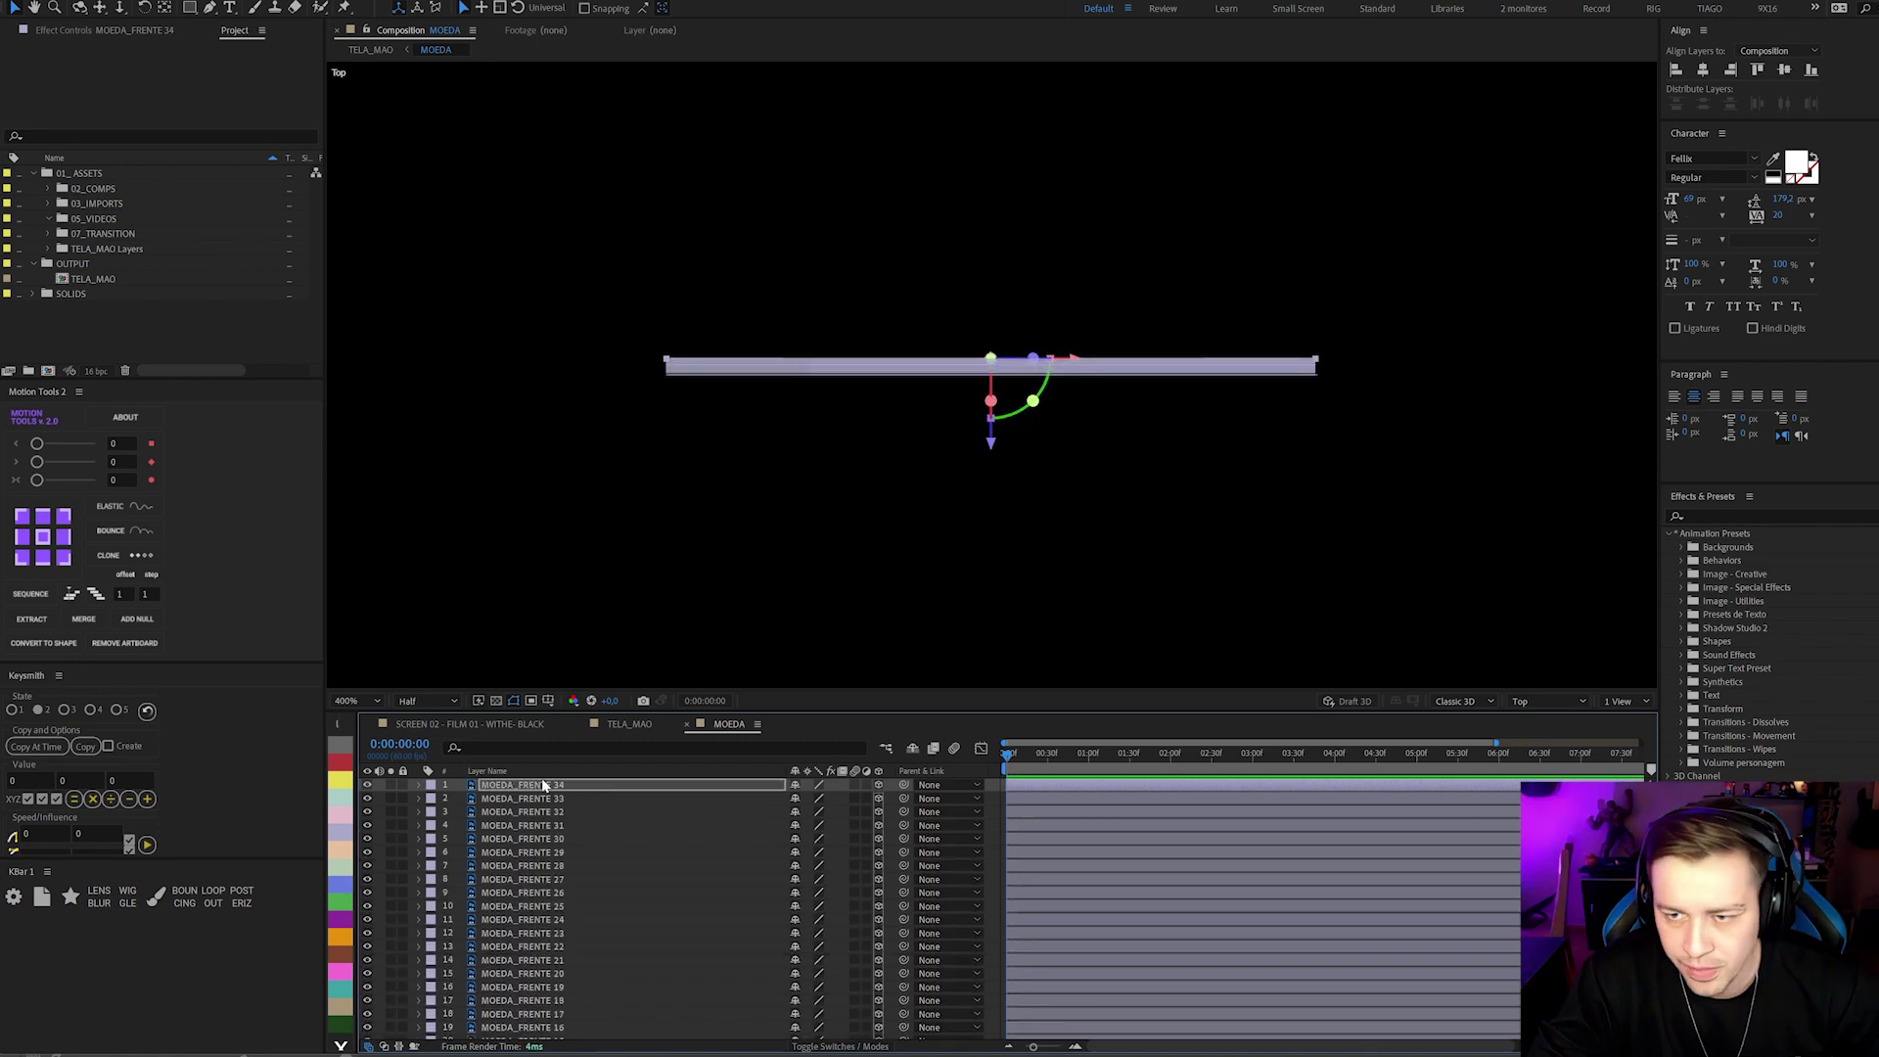
click(529, 785)
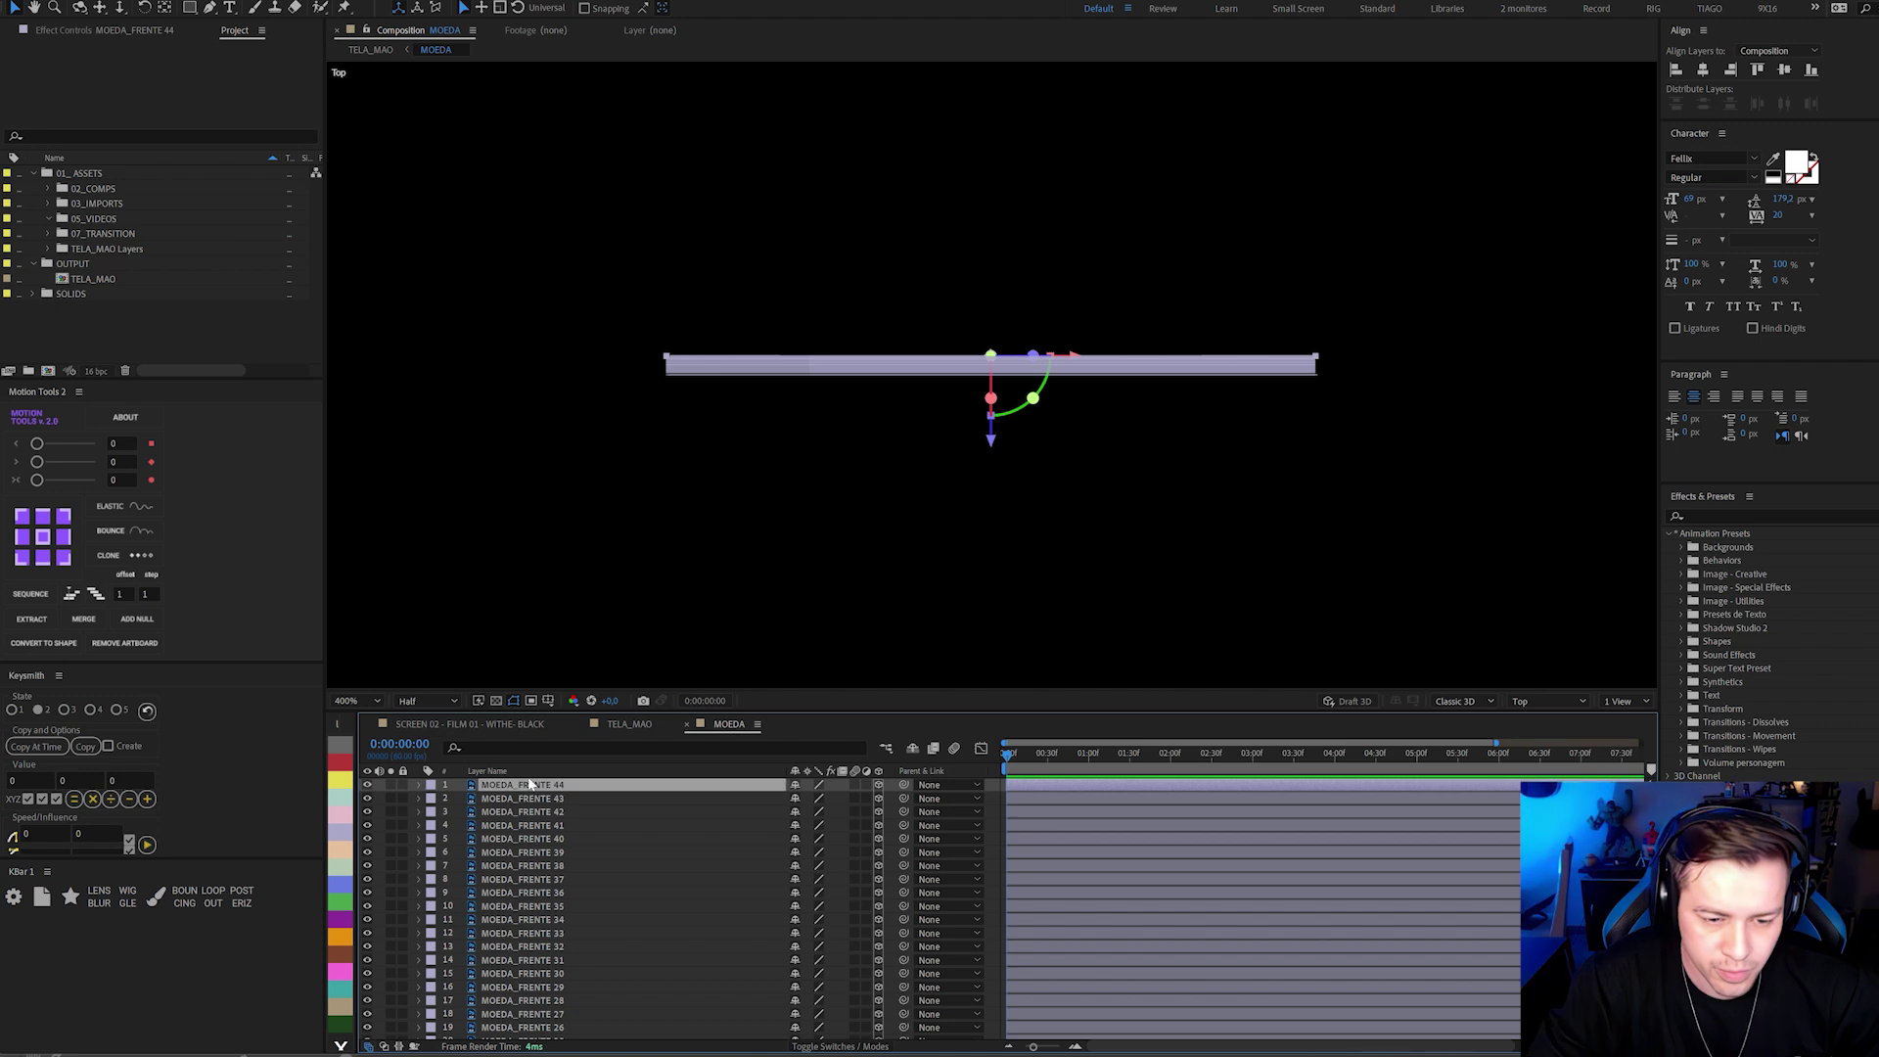
key(ctrl+d)
key(ctrl+d)
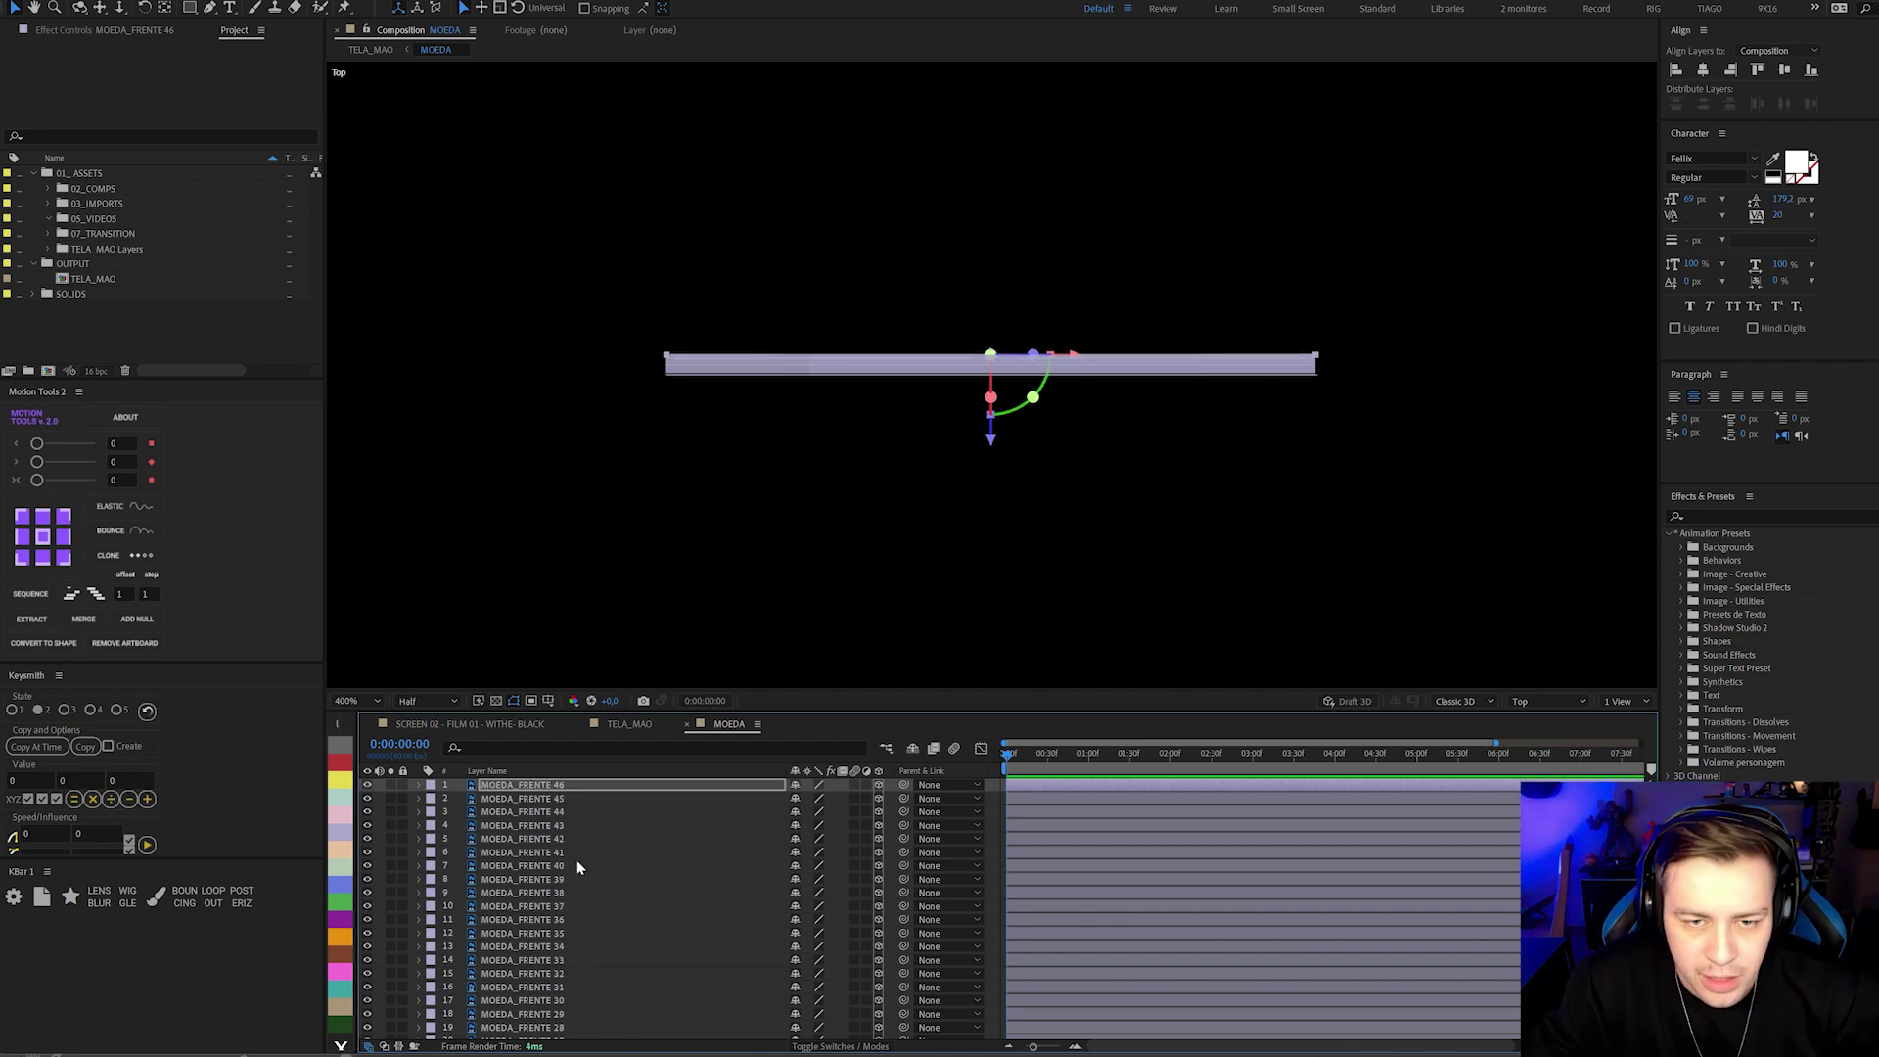
Select MOEDA_BACK and view through Active Camera at 0:00:00:27 with Full resolution.
scroll(548, 900, down, 6)
scroll(554, 921, down, 3)
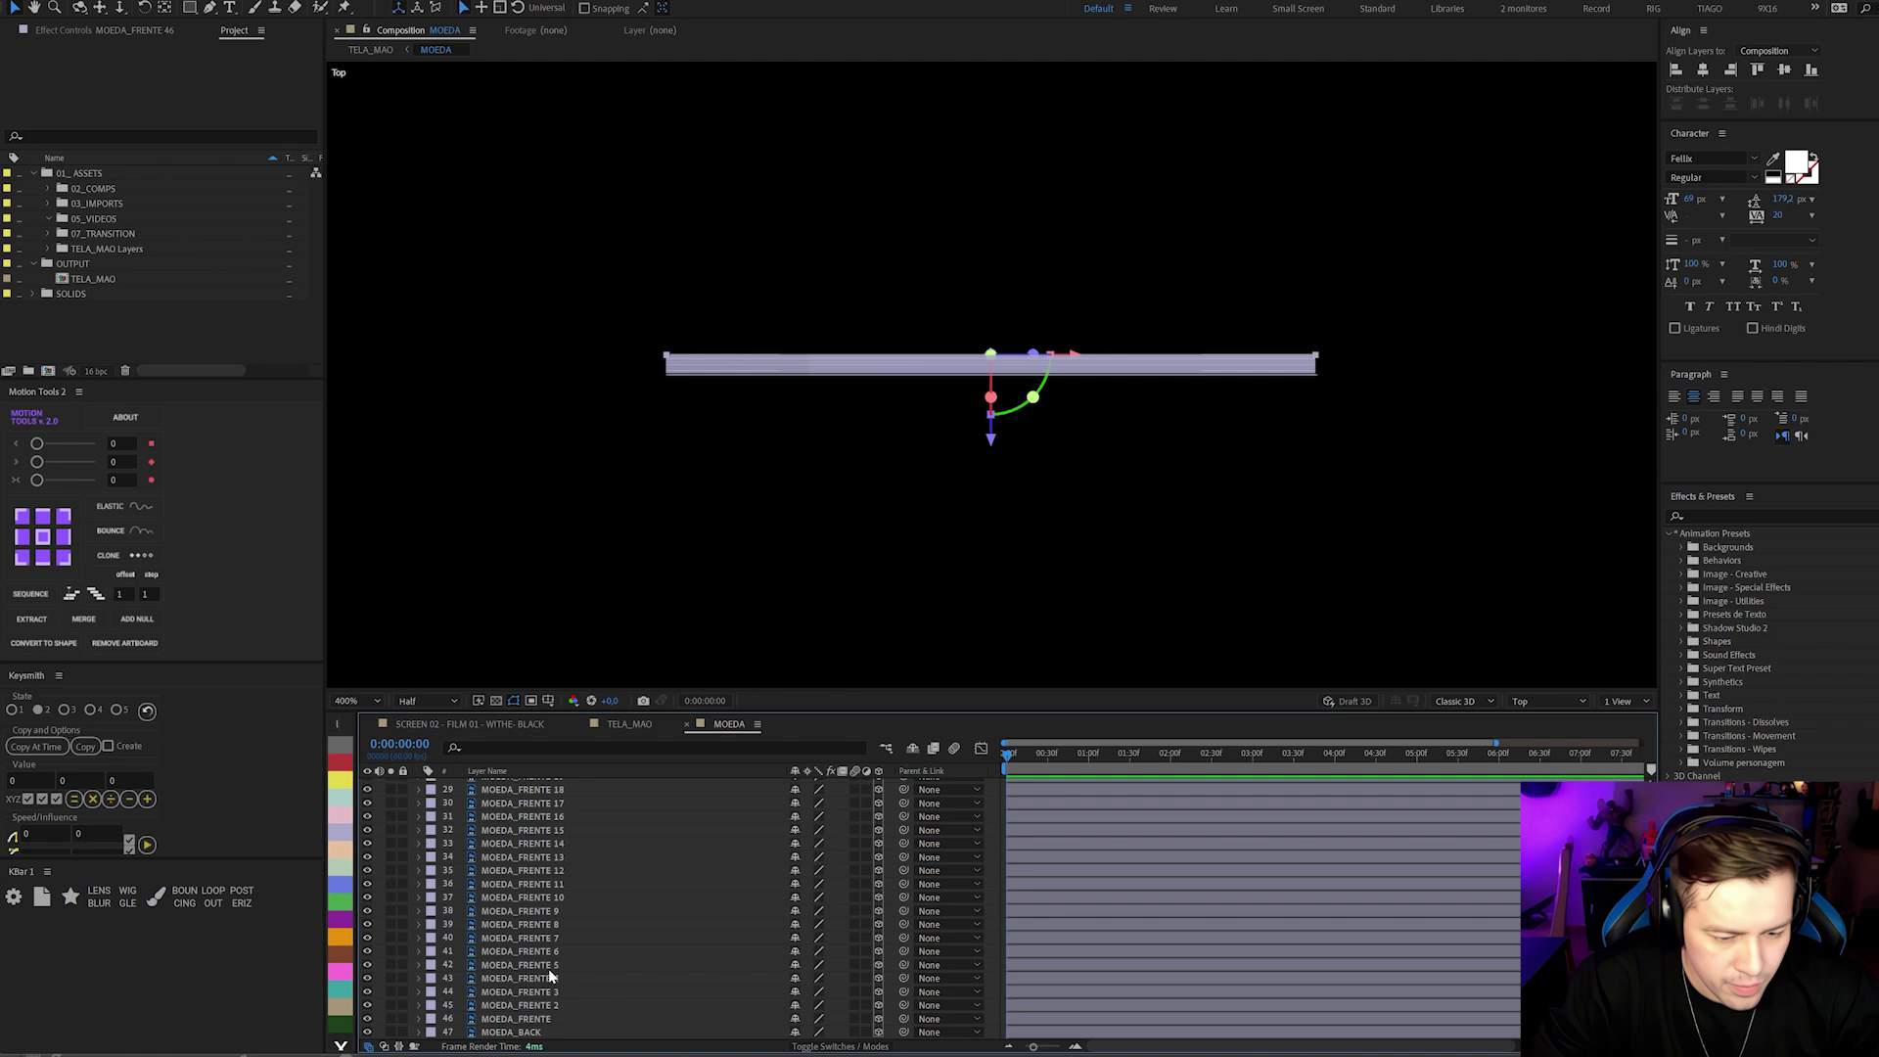
click(524, 1033)
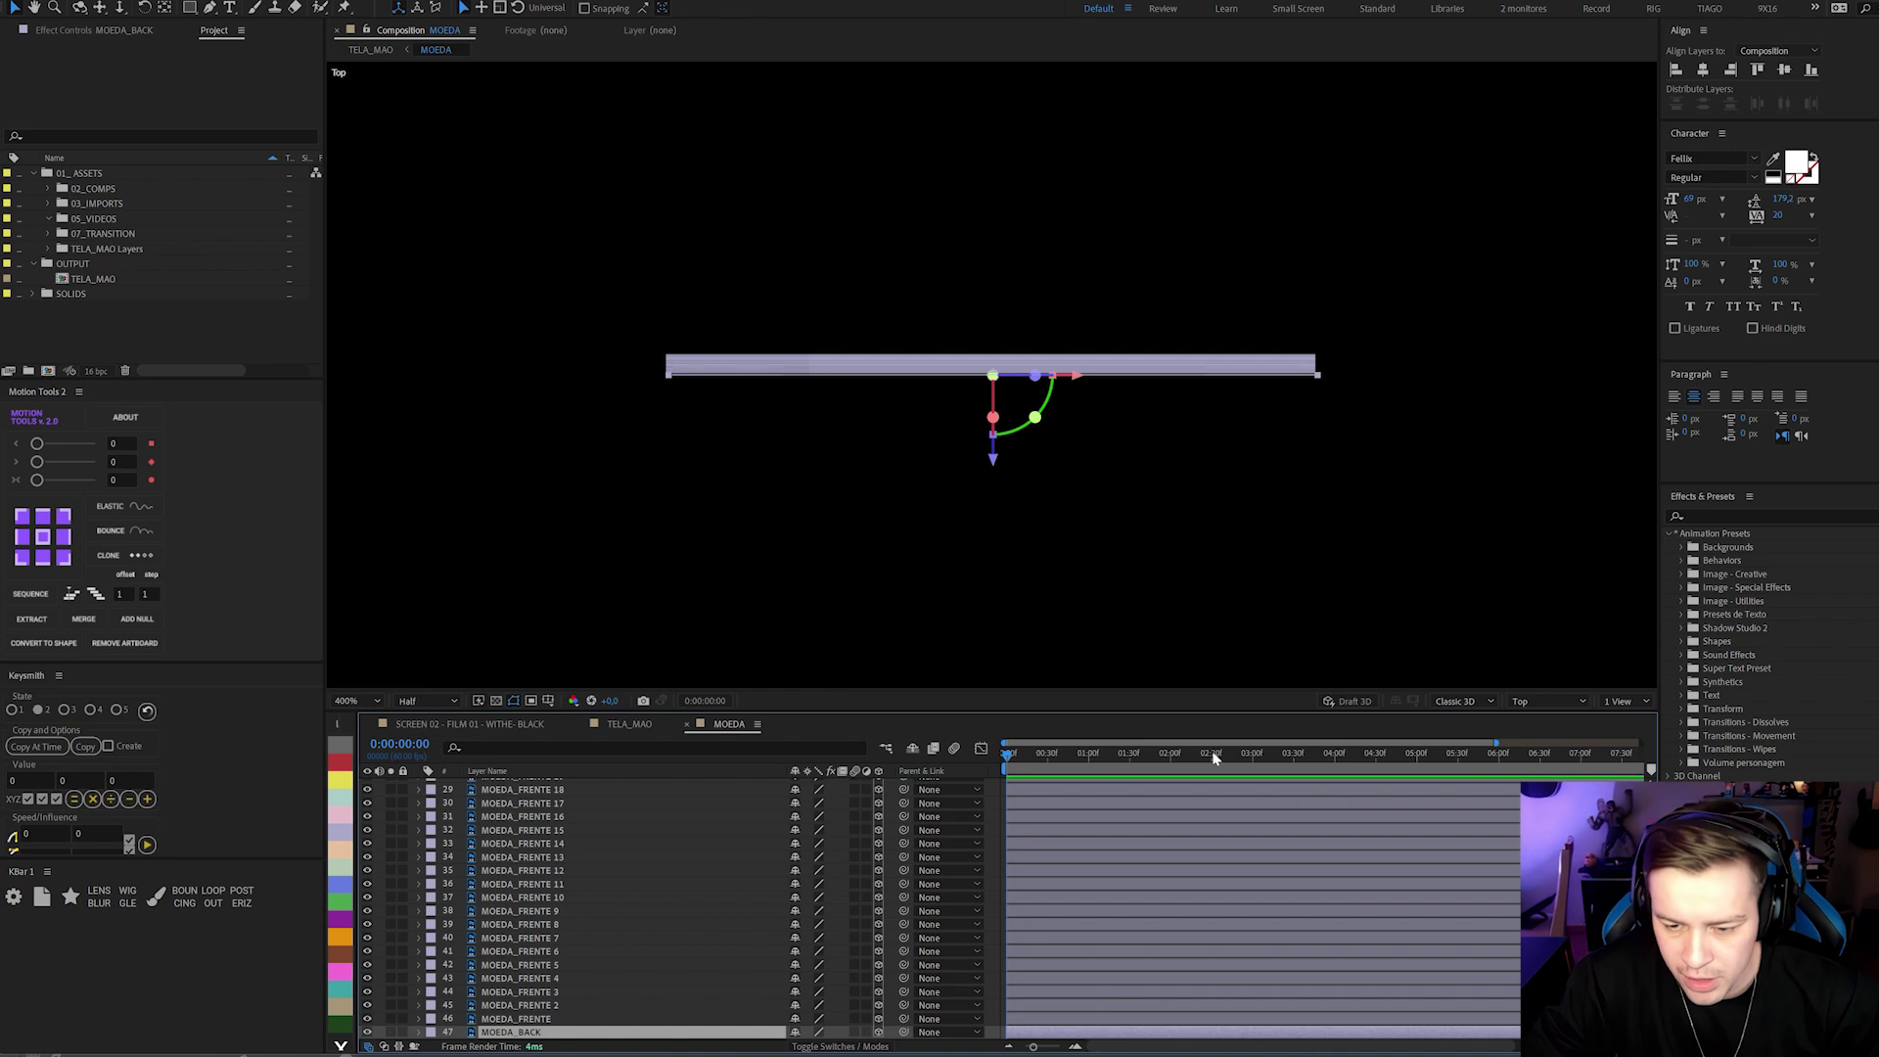
click(1547, 701)
click(1566, 725)
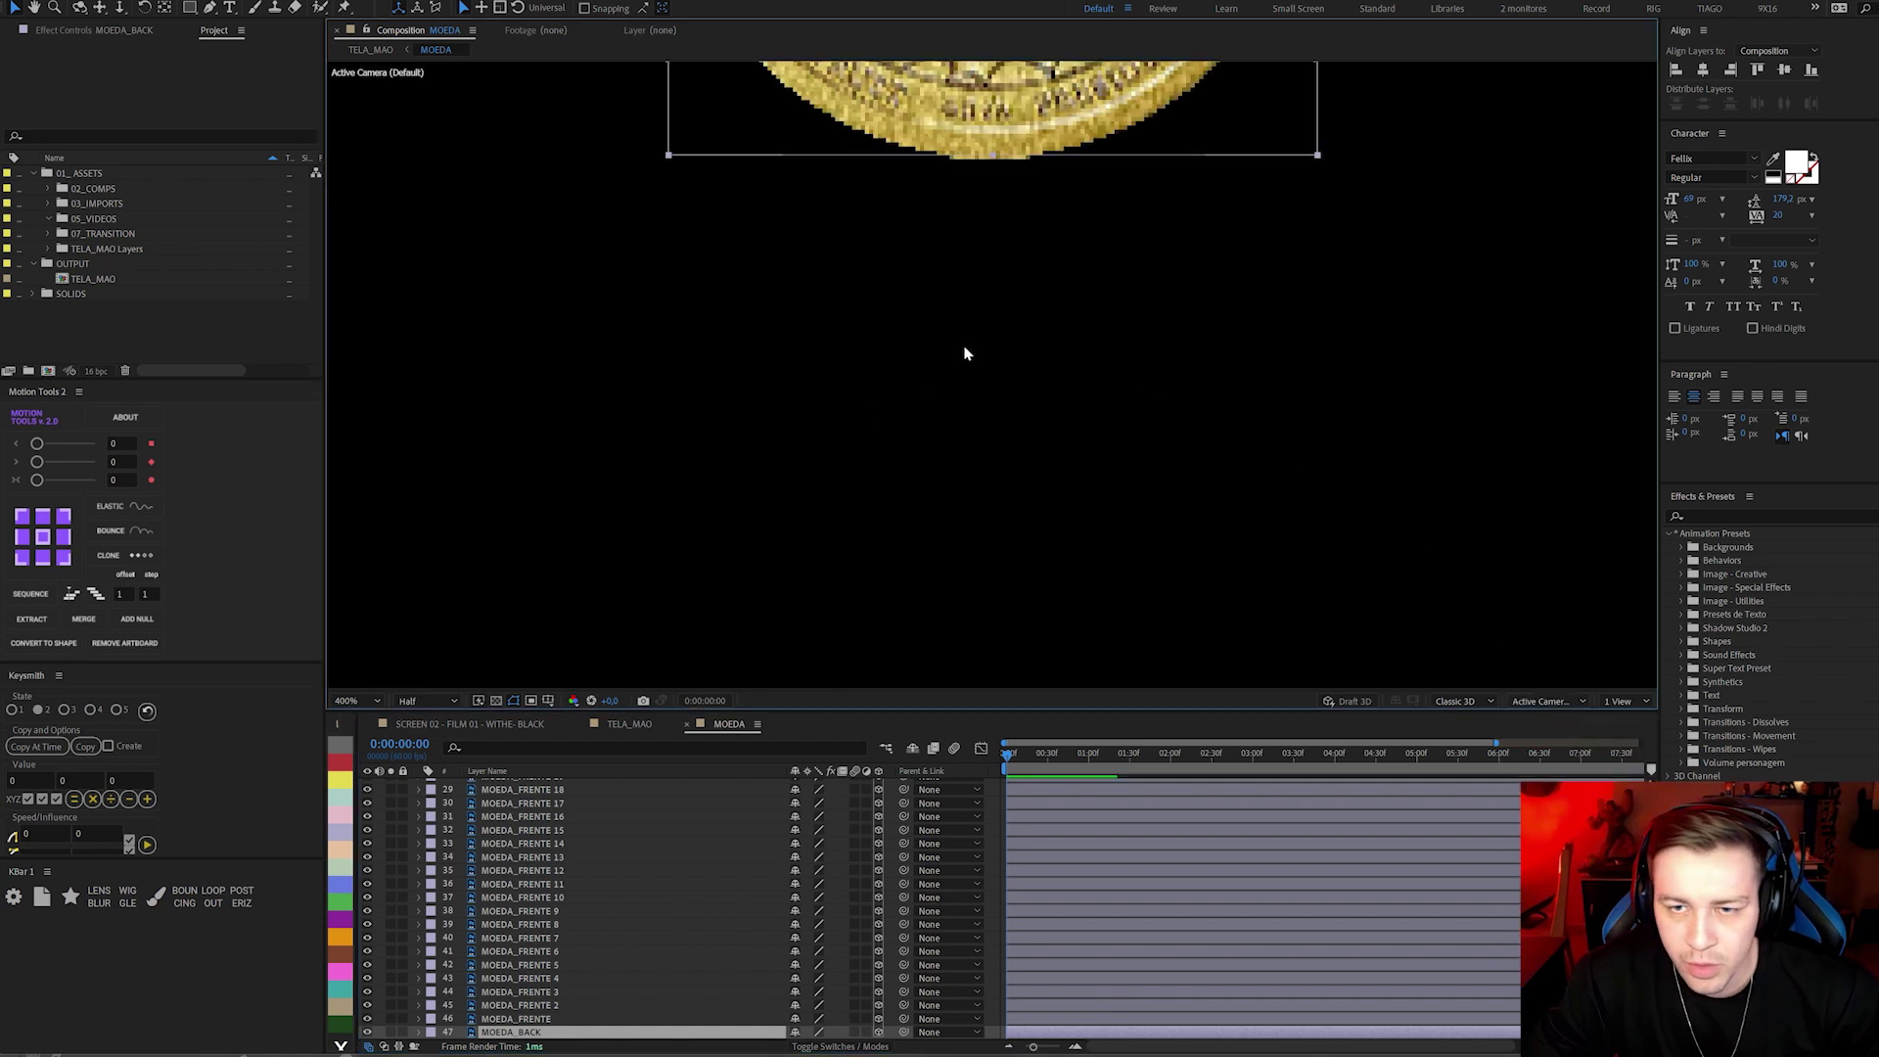
scroll(755, 356, down, 2)
drag(902, 356, 873, 671)
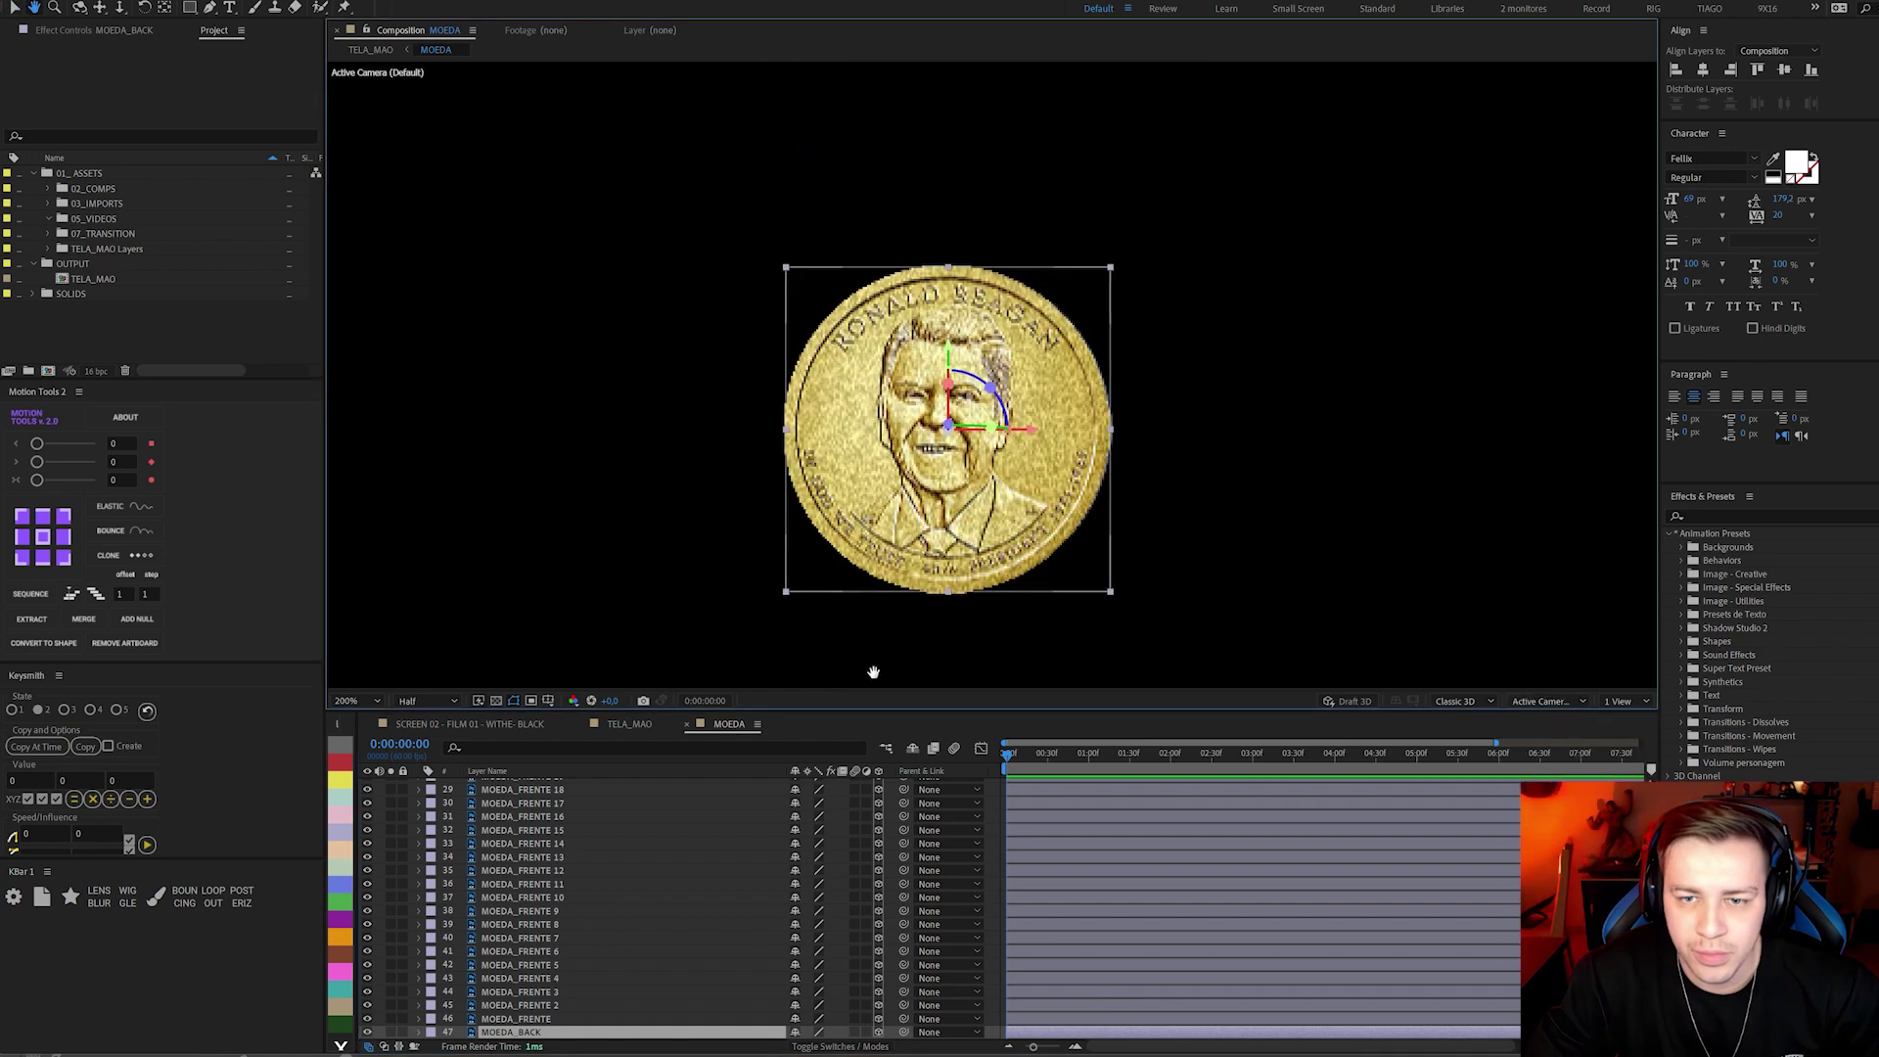
click(1043, 752)
click(429, 701)
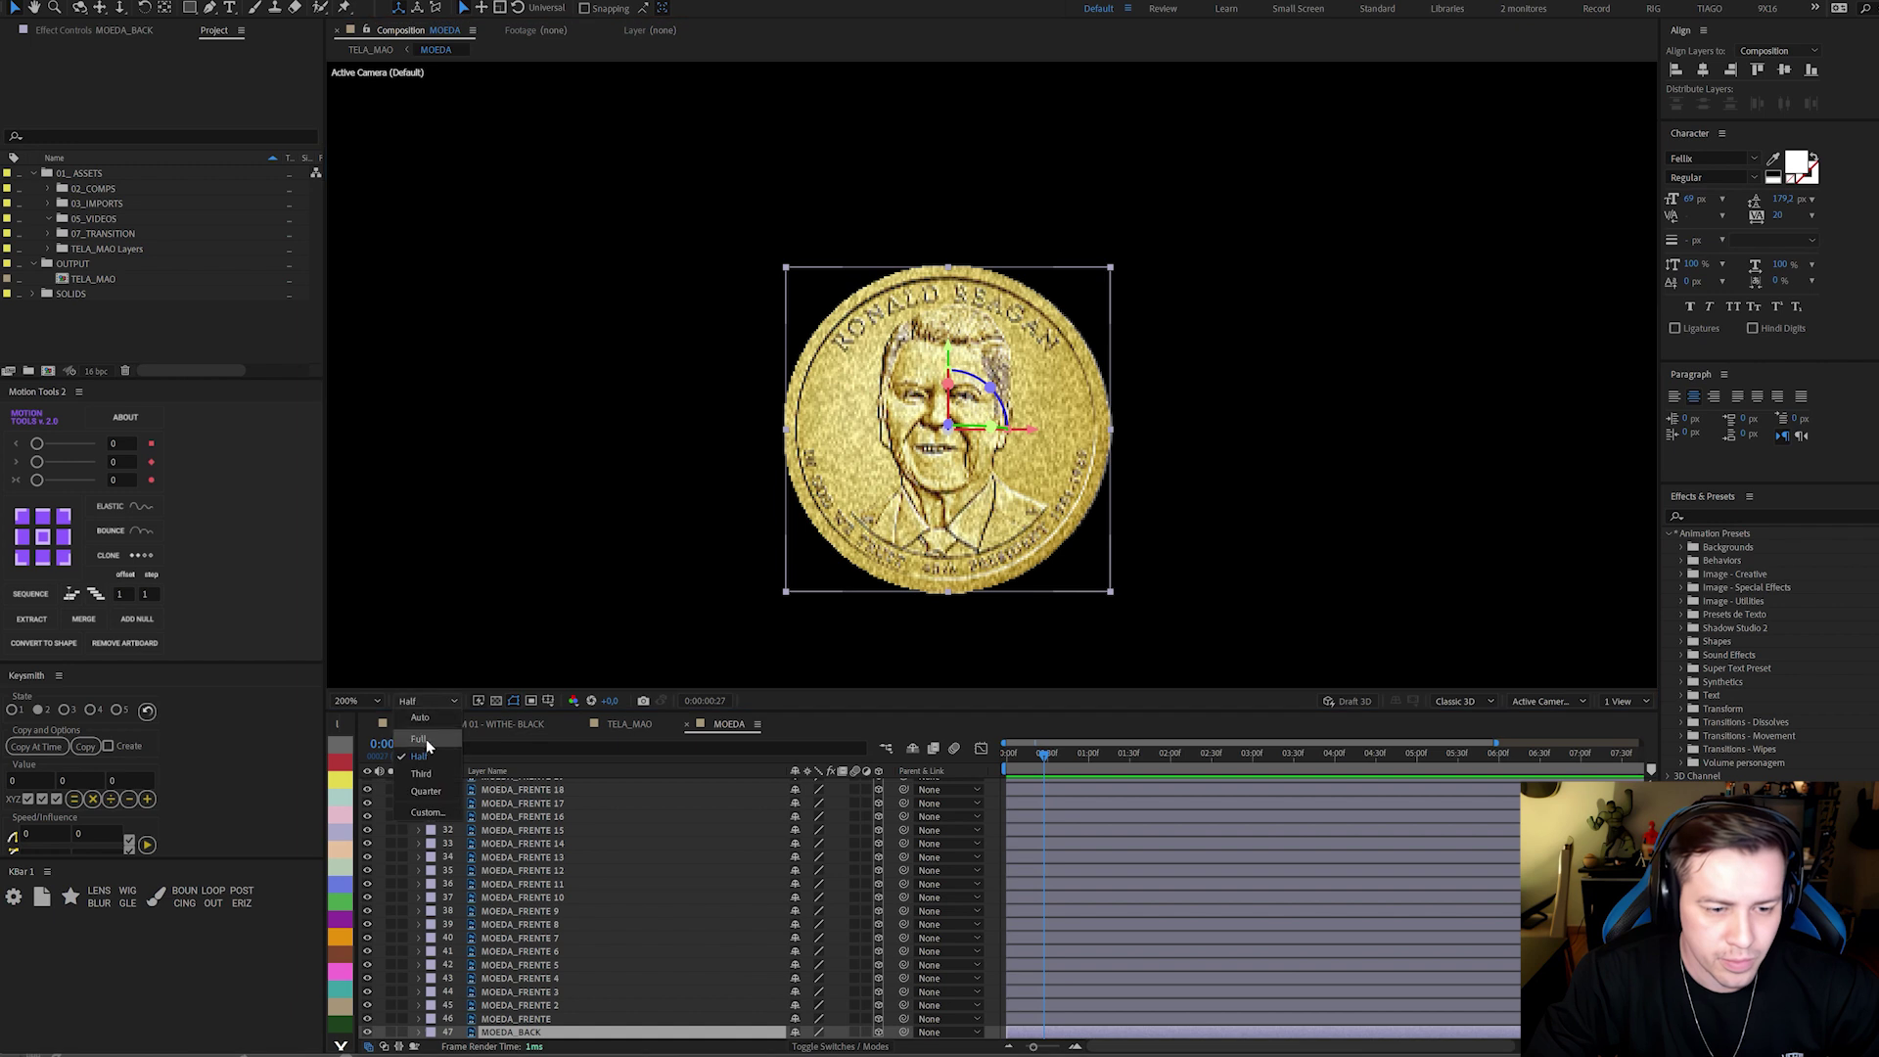
click(426, 746)
Add a 3D Null Object layer, Null 18, and drag it onto the coin's face.
key(alt+slash)
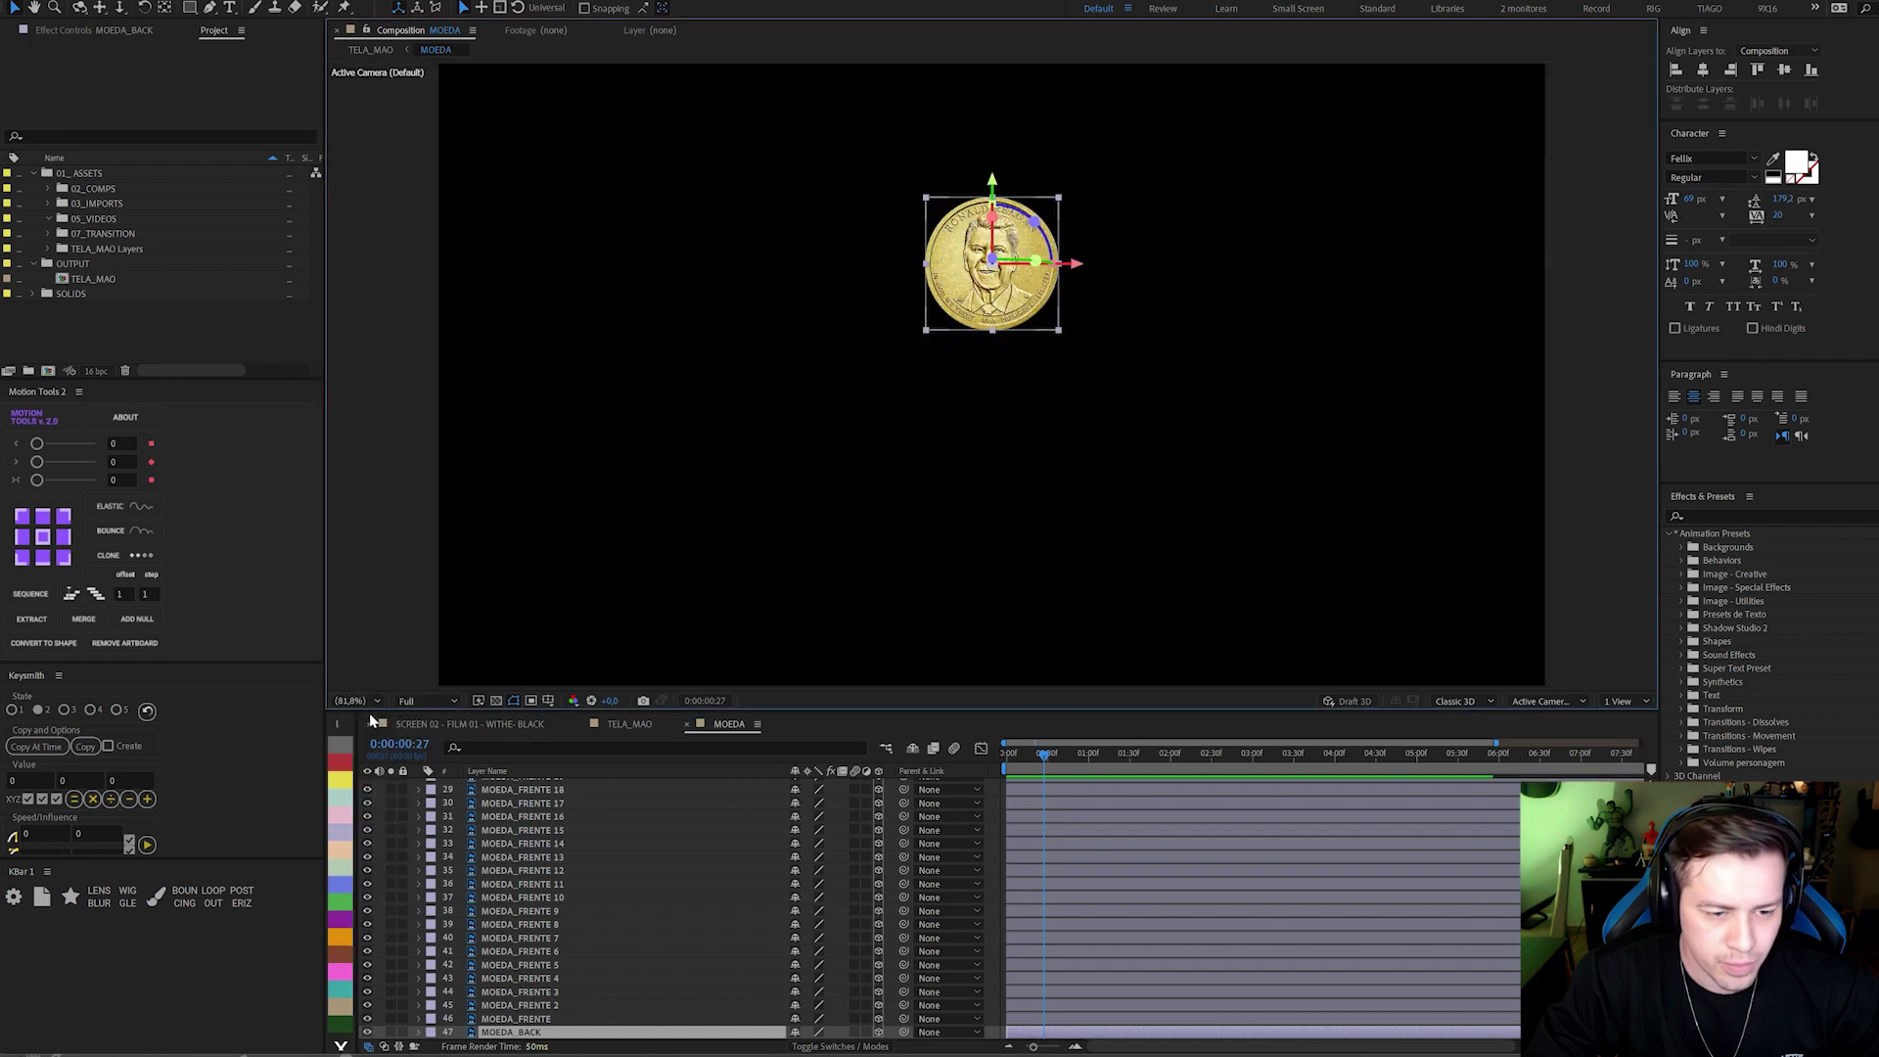
click(954, 578)
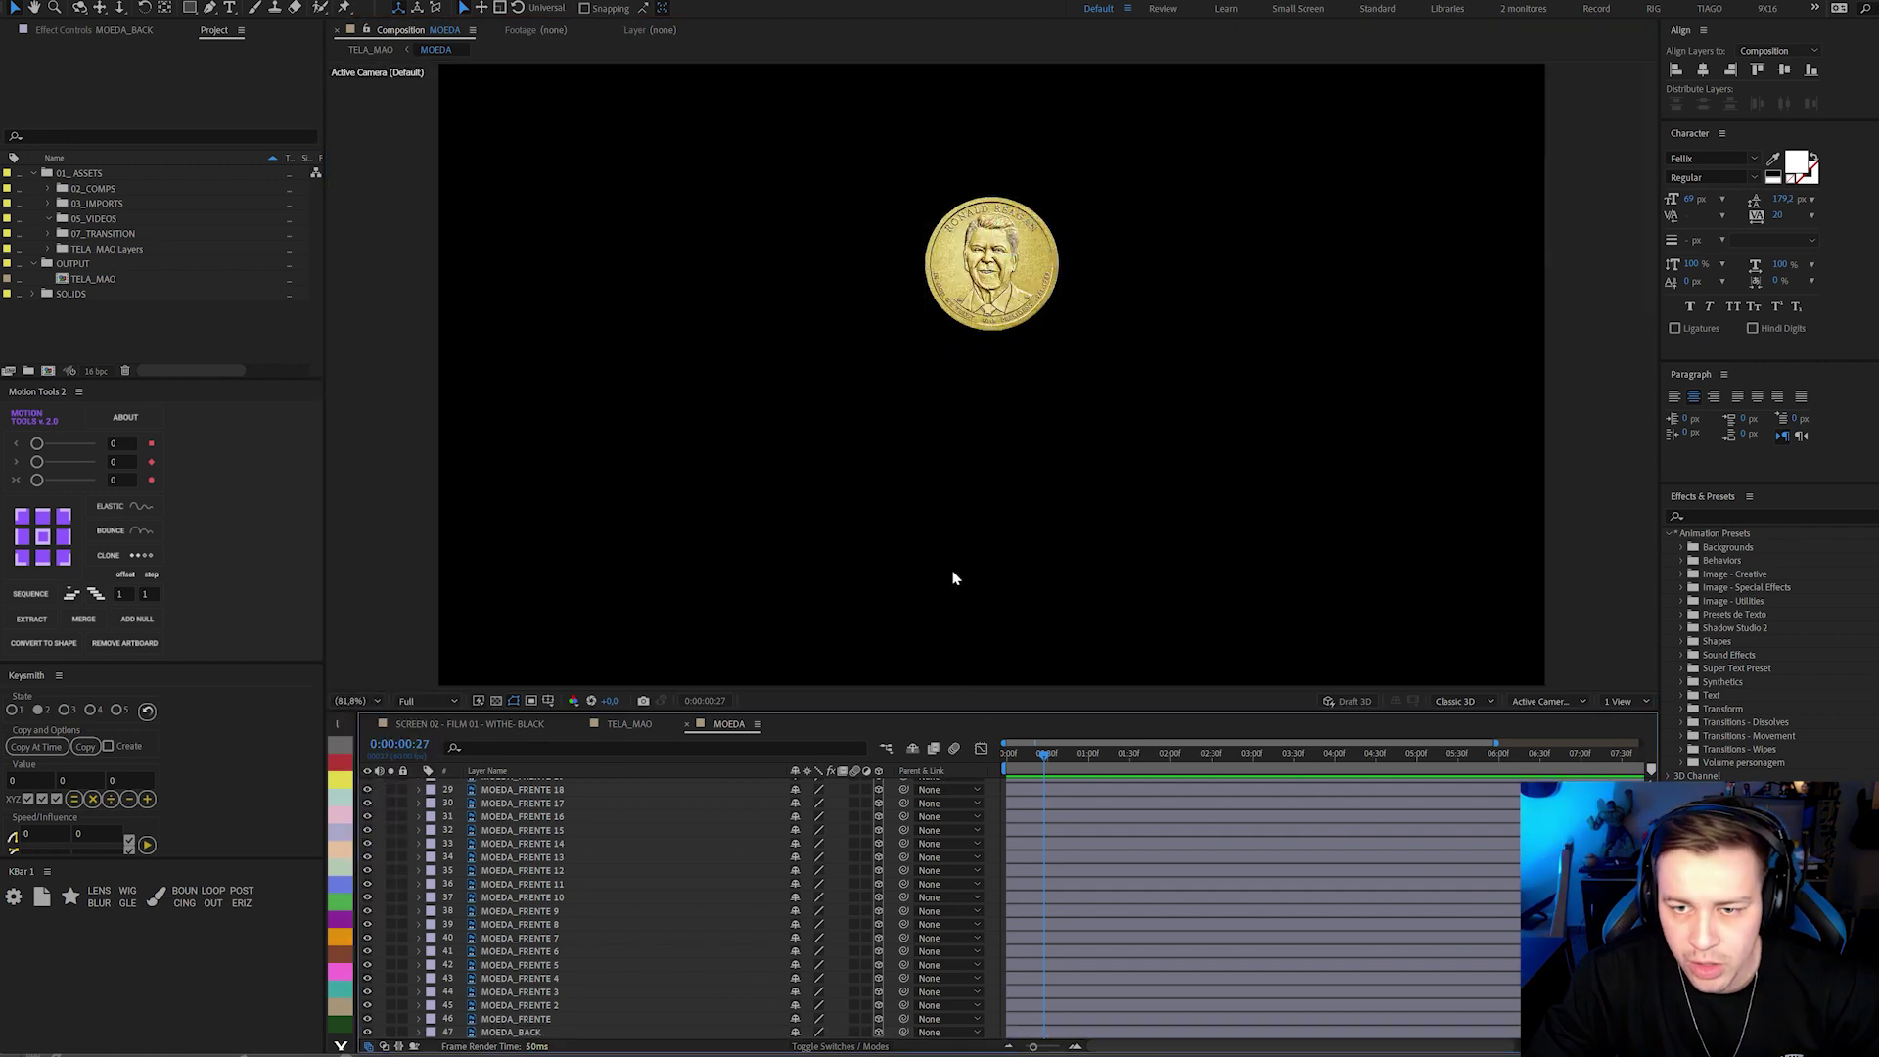
key(alt+l)
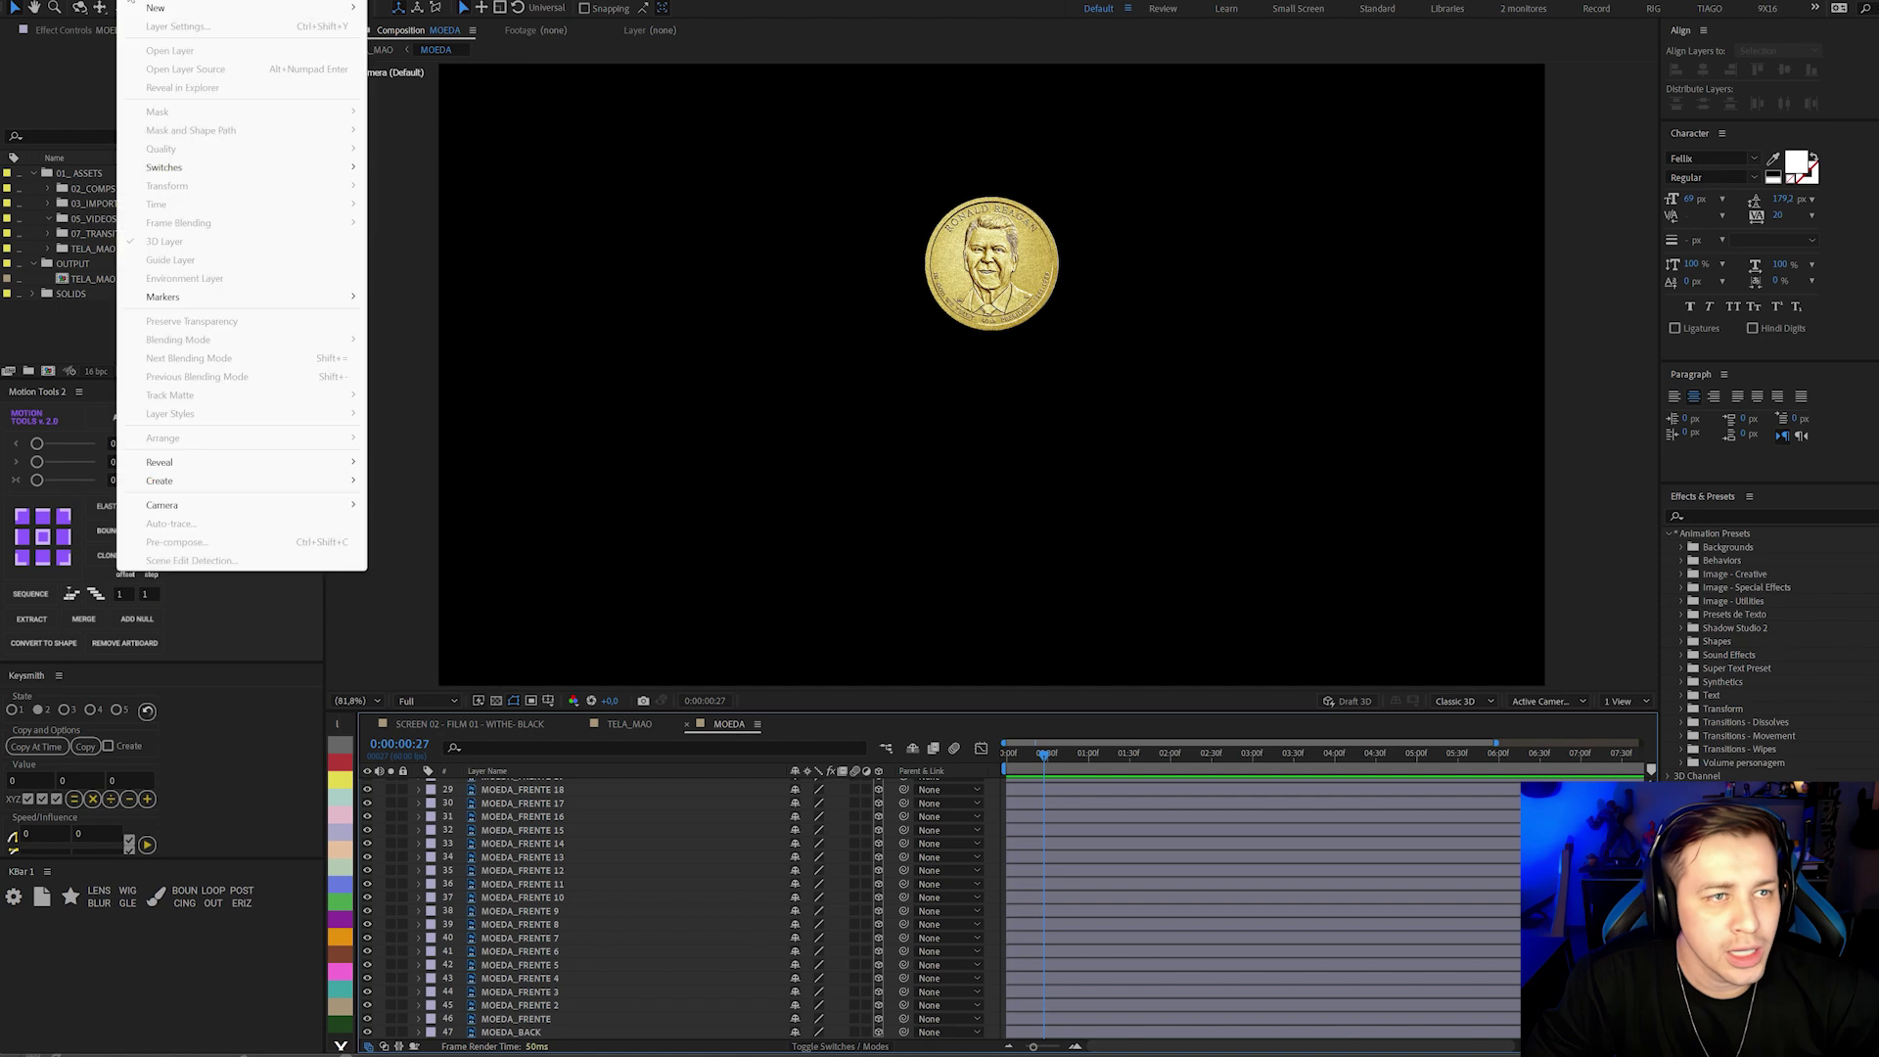
mouse_move(294, 8)
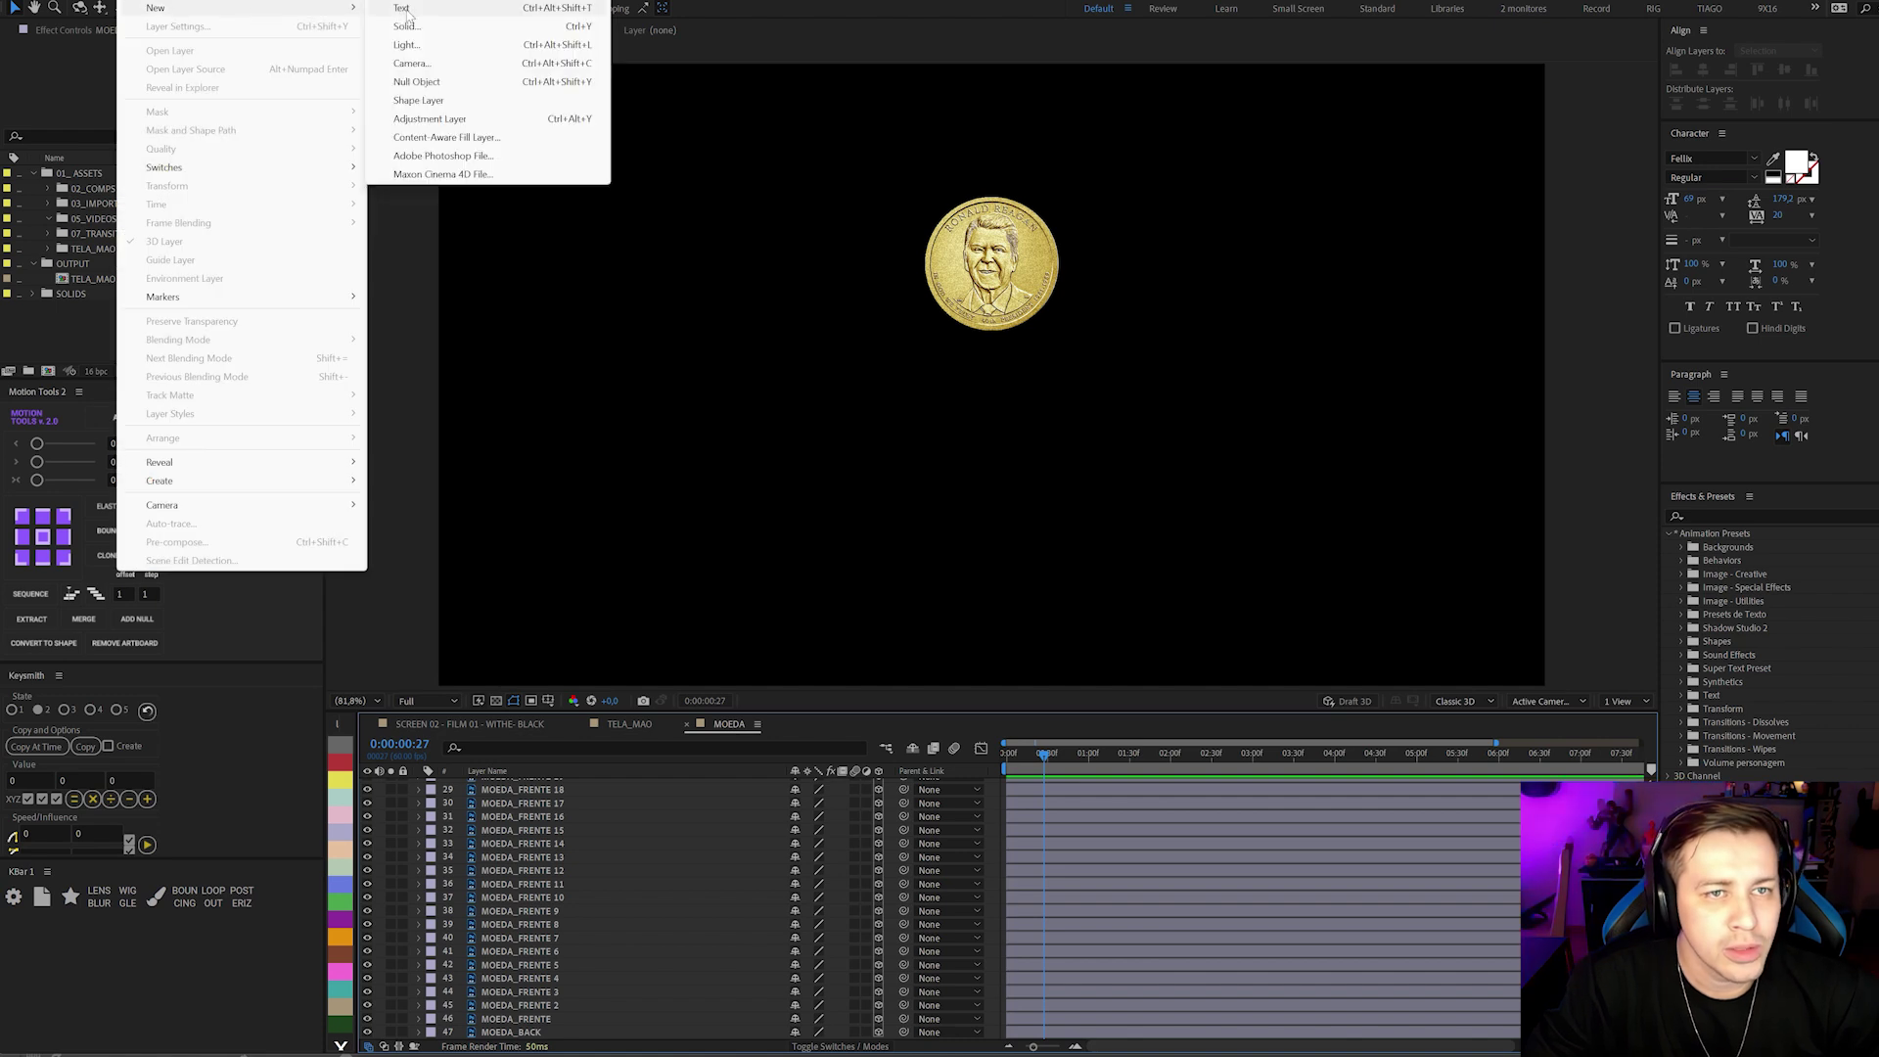
click(484, 82)
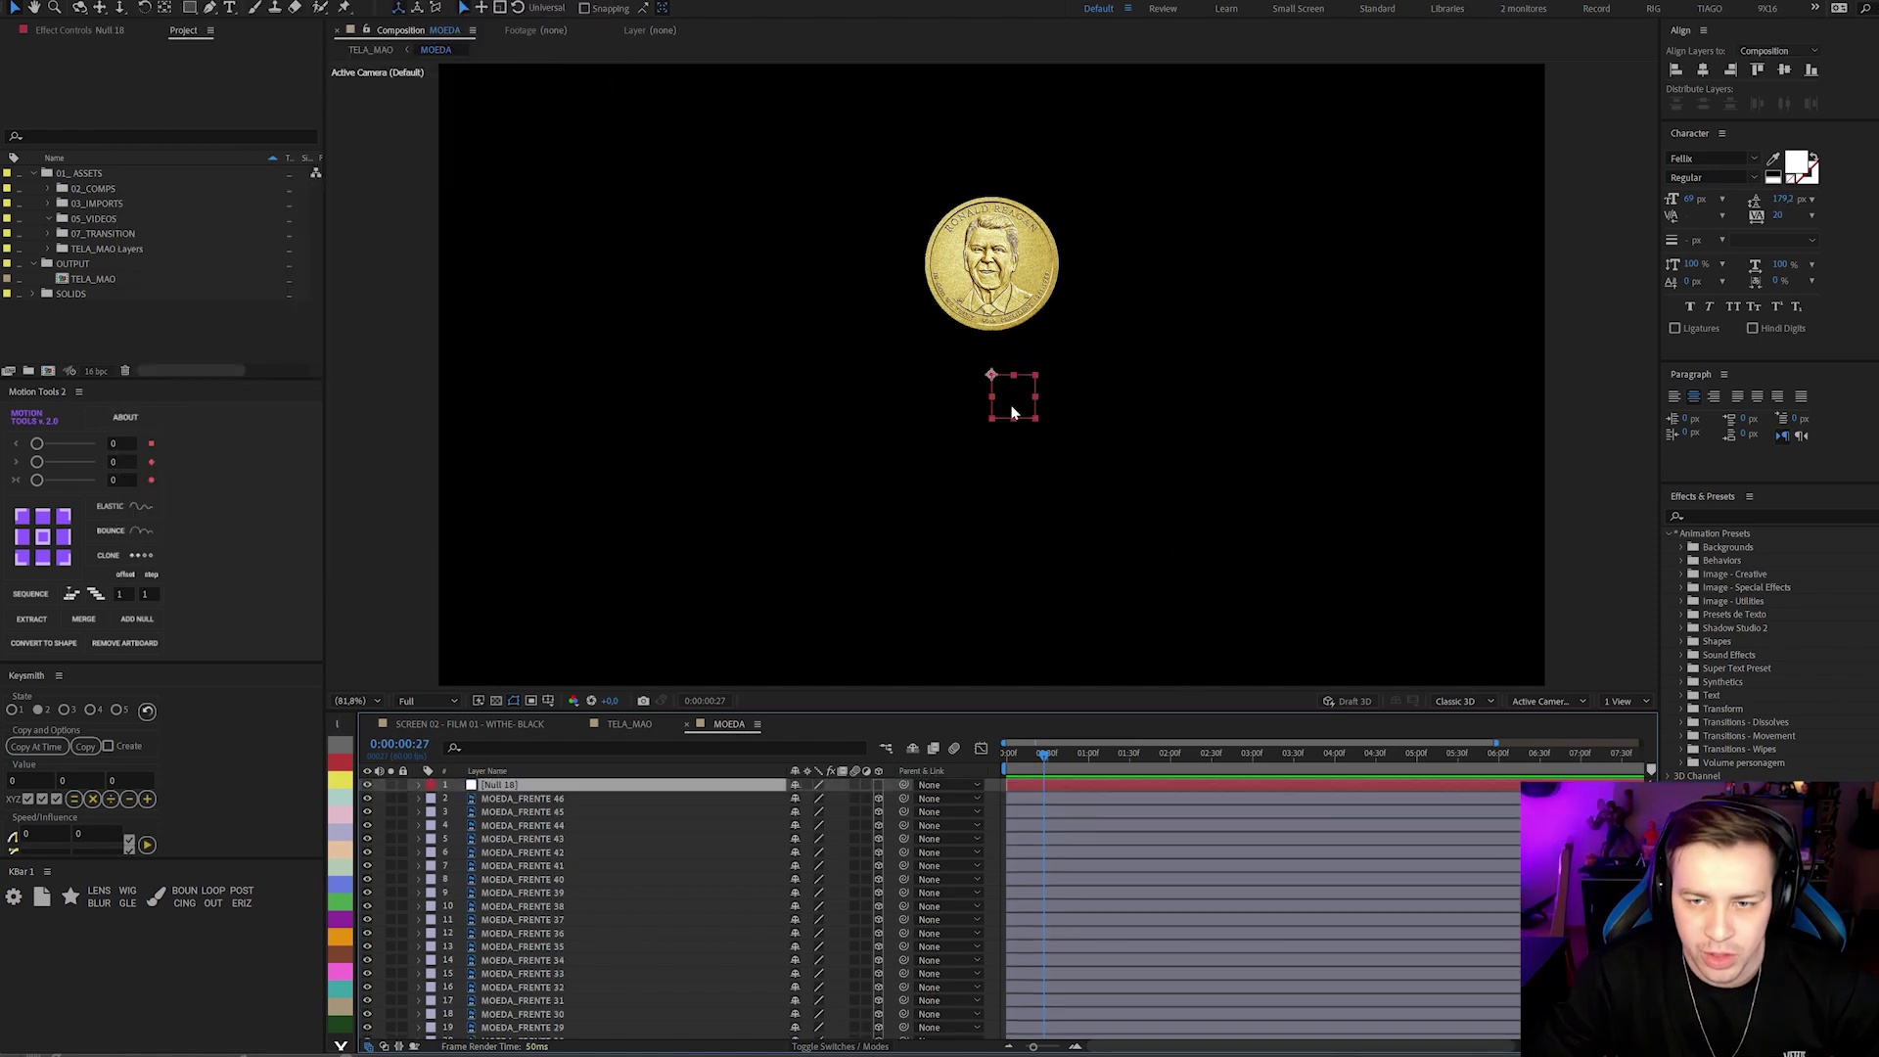
drag(1013, 397, 1013, 295)
click(877, 785)
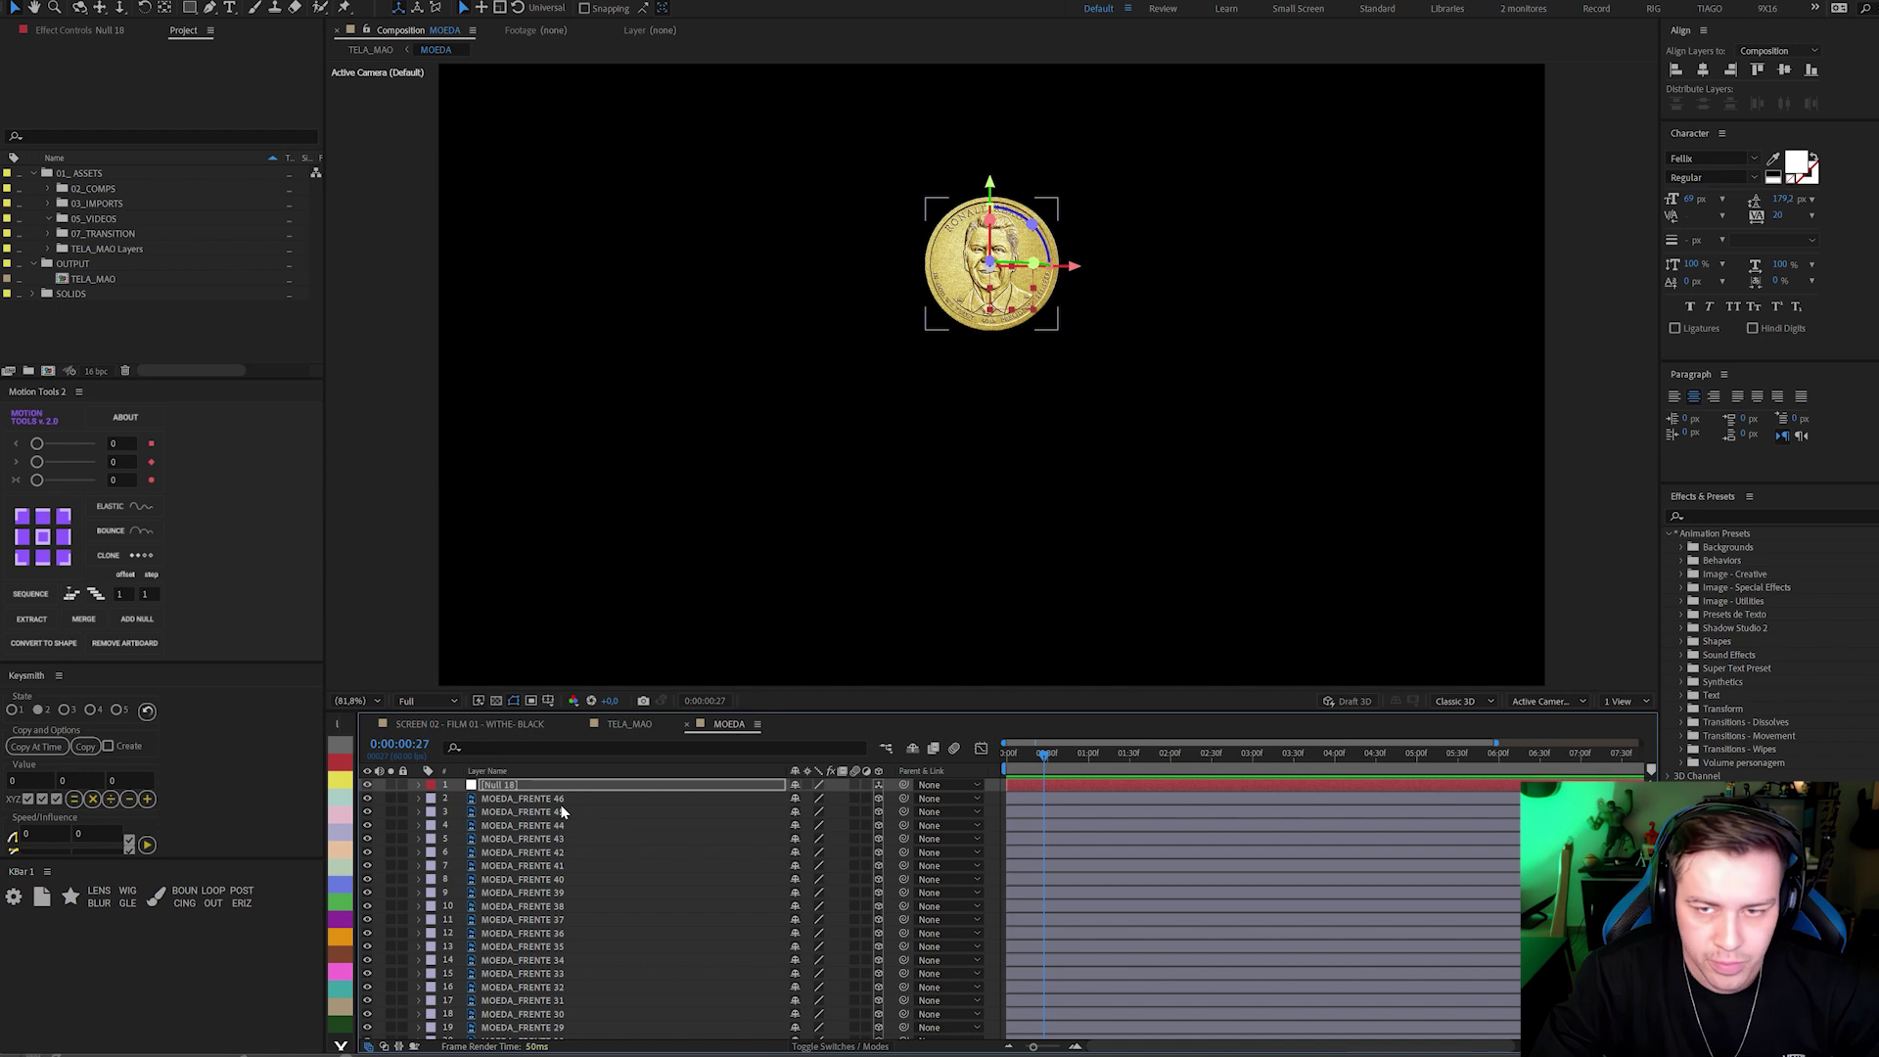
In Top view, drag the null along the Z axis against the coin's layers.
click(1613, 703)
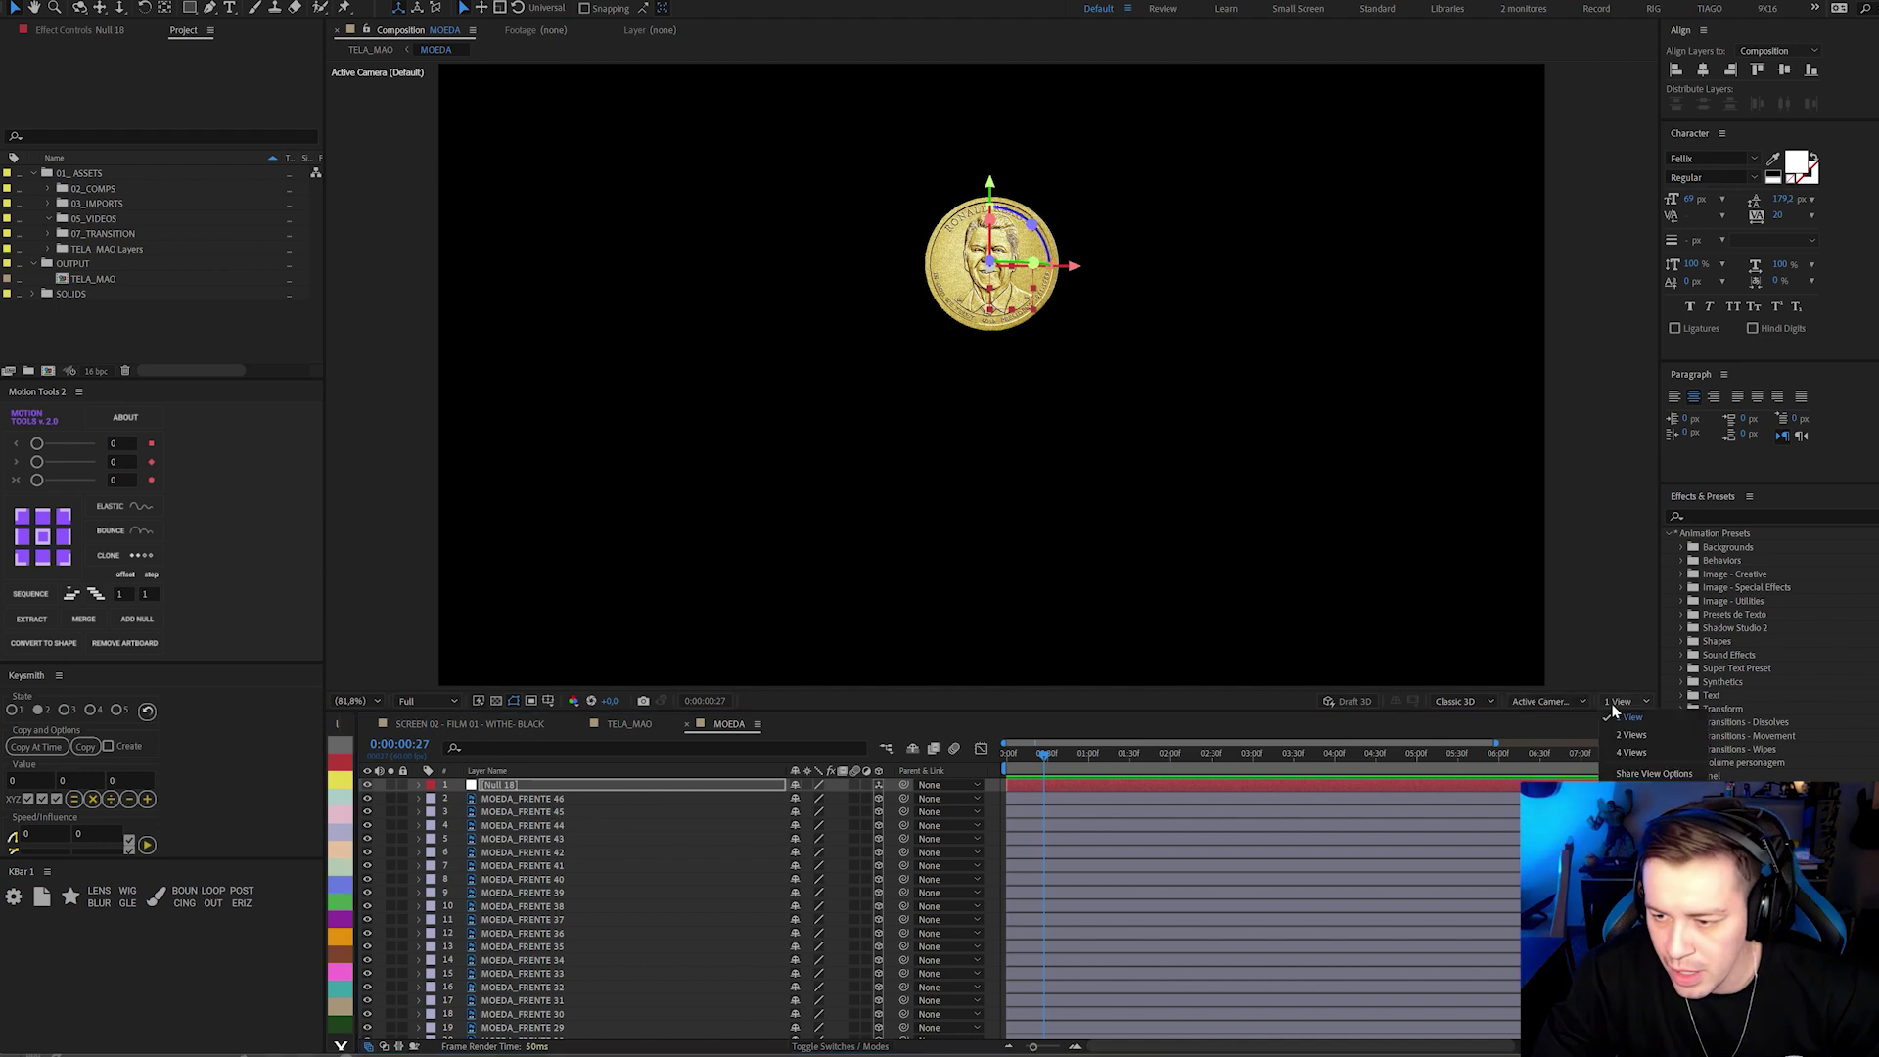
click(1544, 702)
click(1542, 794)
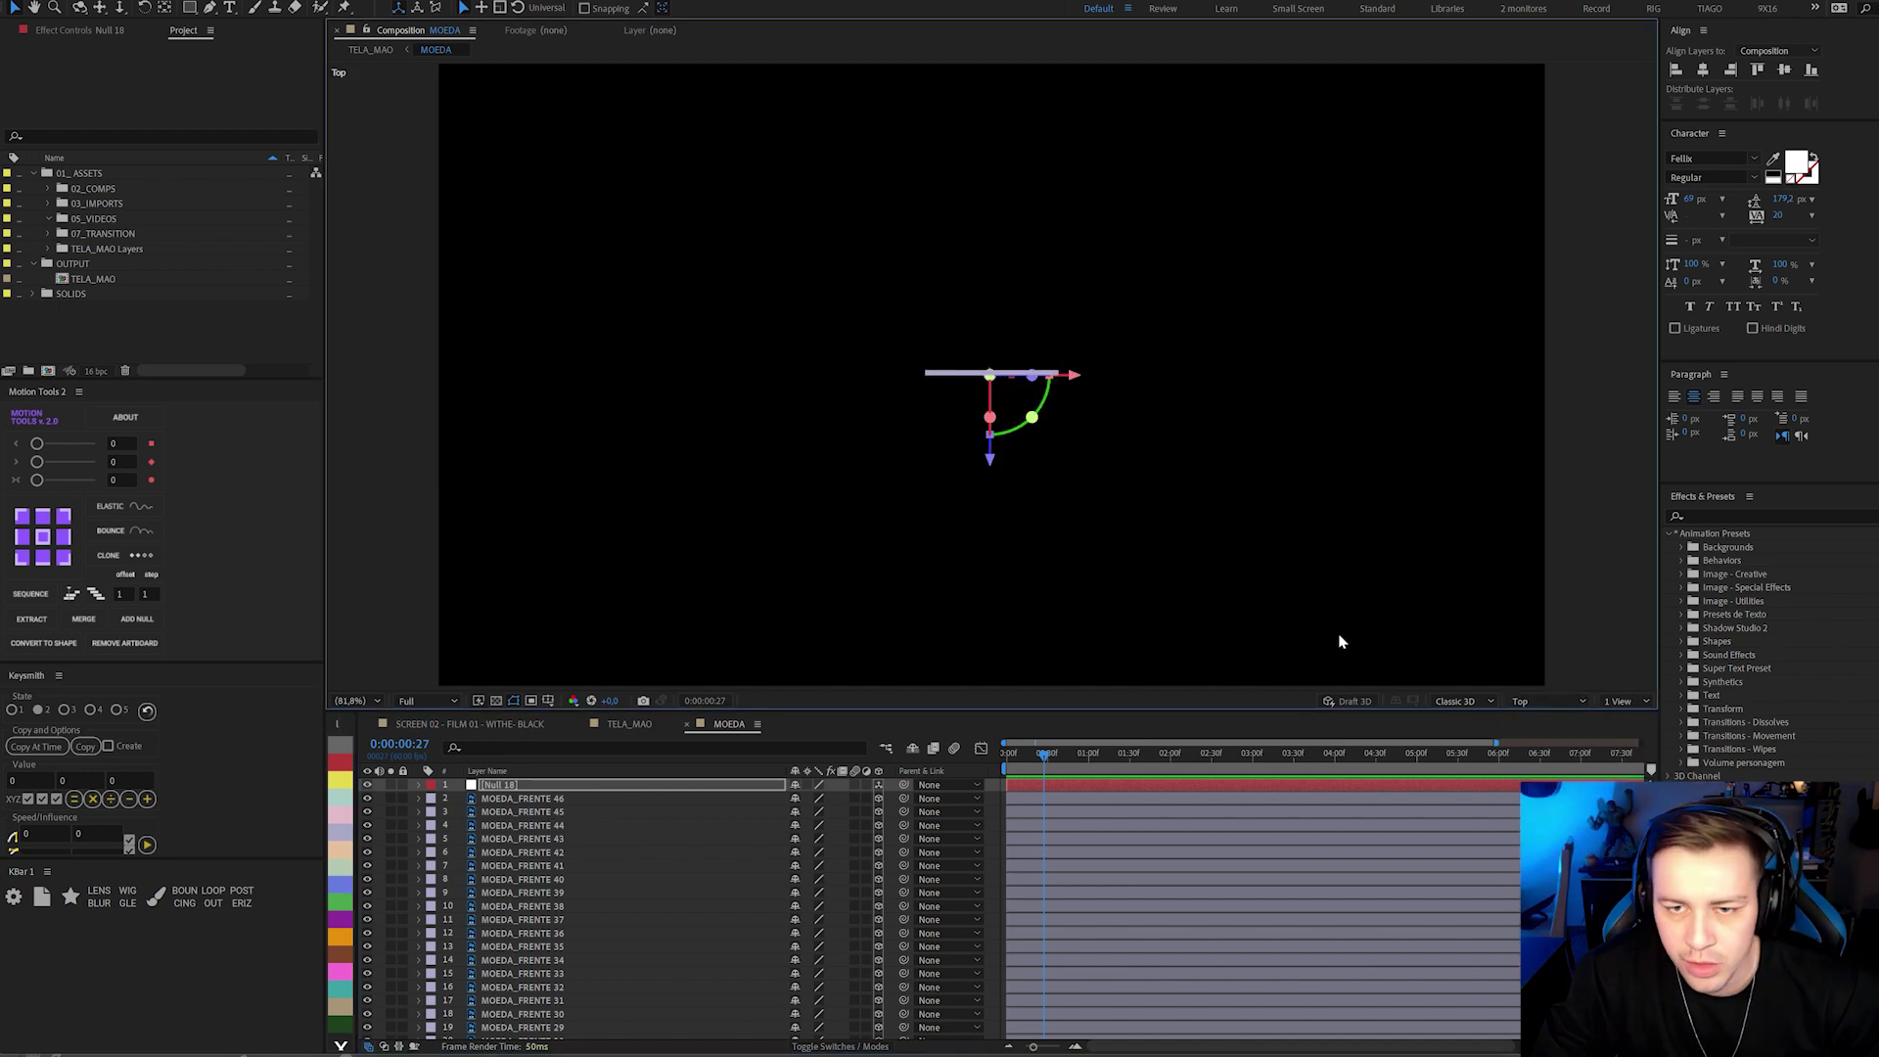
scroll(1006, 382, up, 4)
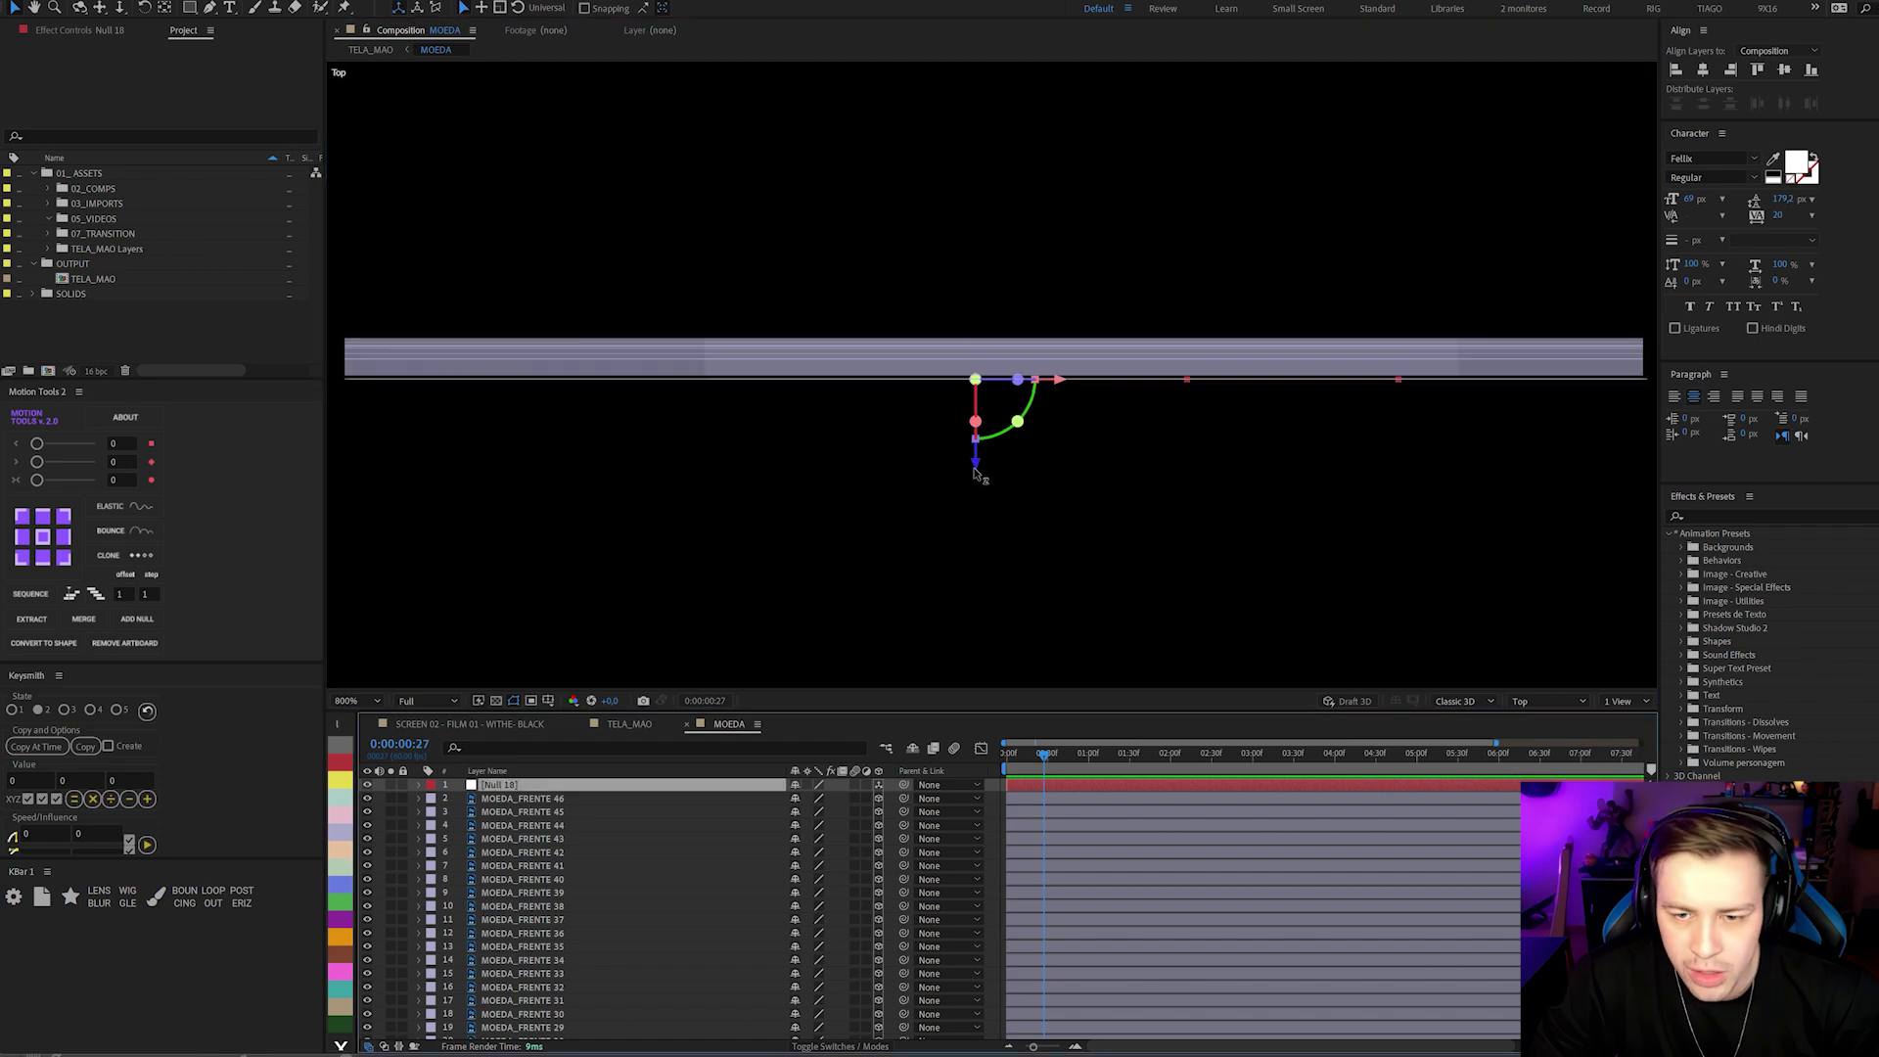
drag(974, 472, 983, 445)
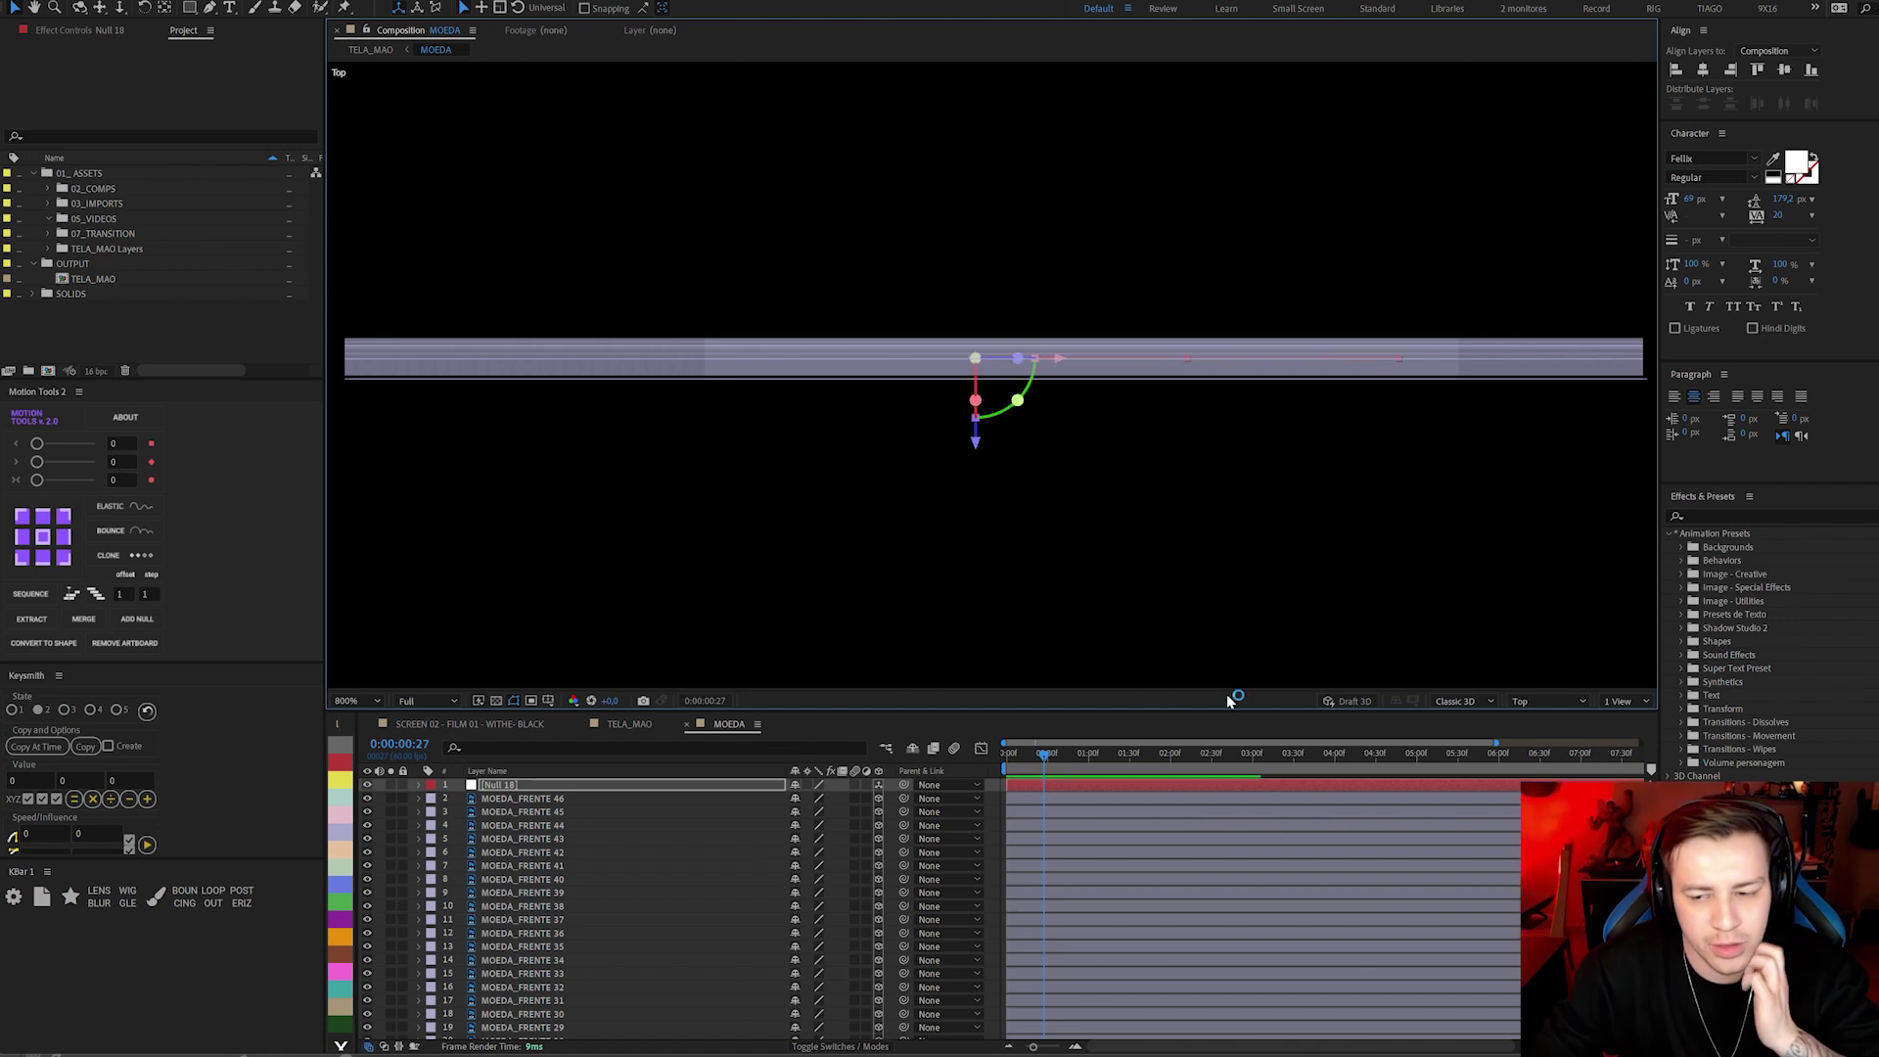
Rename the null to C_CTROL and return the viewer to Active Camera.
click(517, 785)
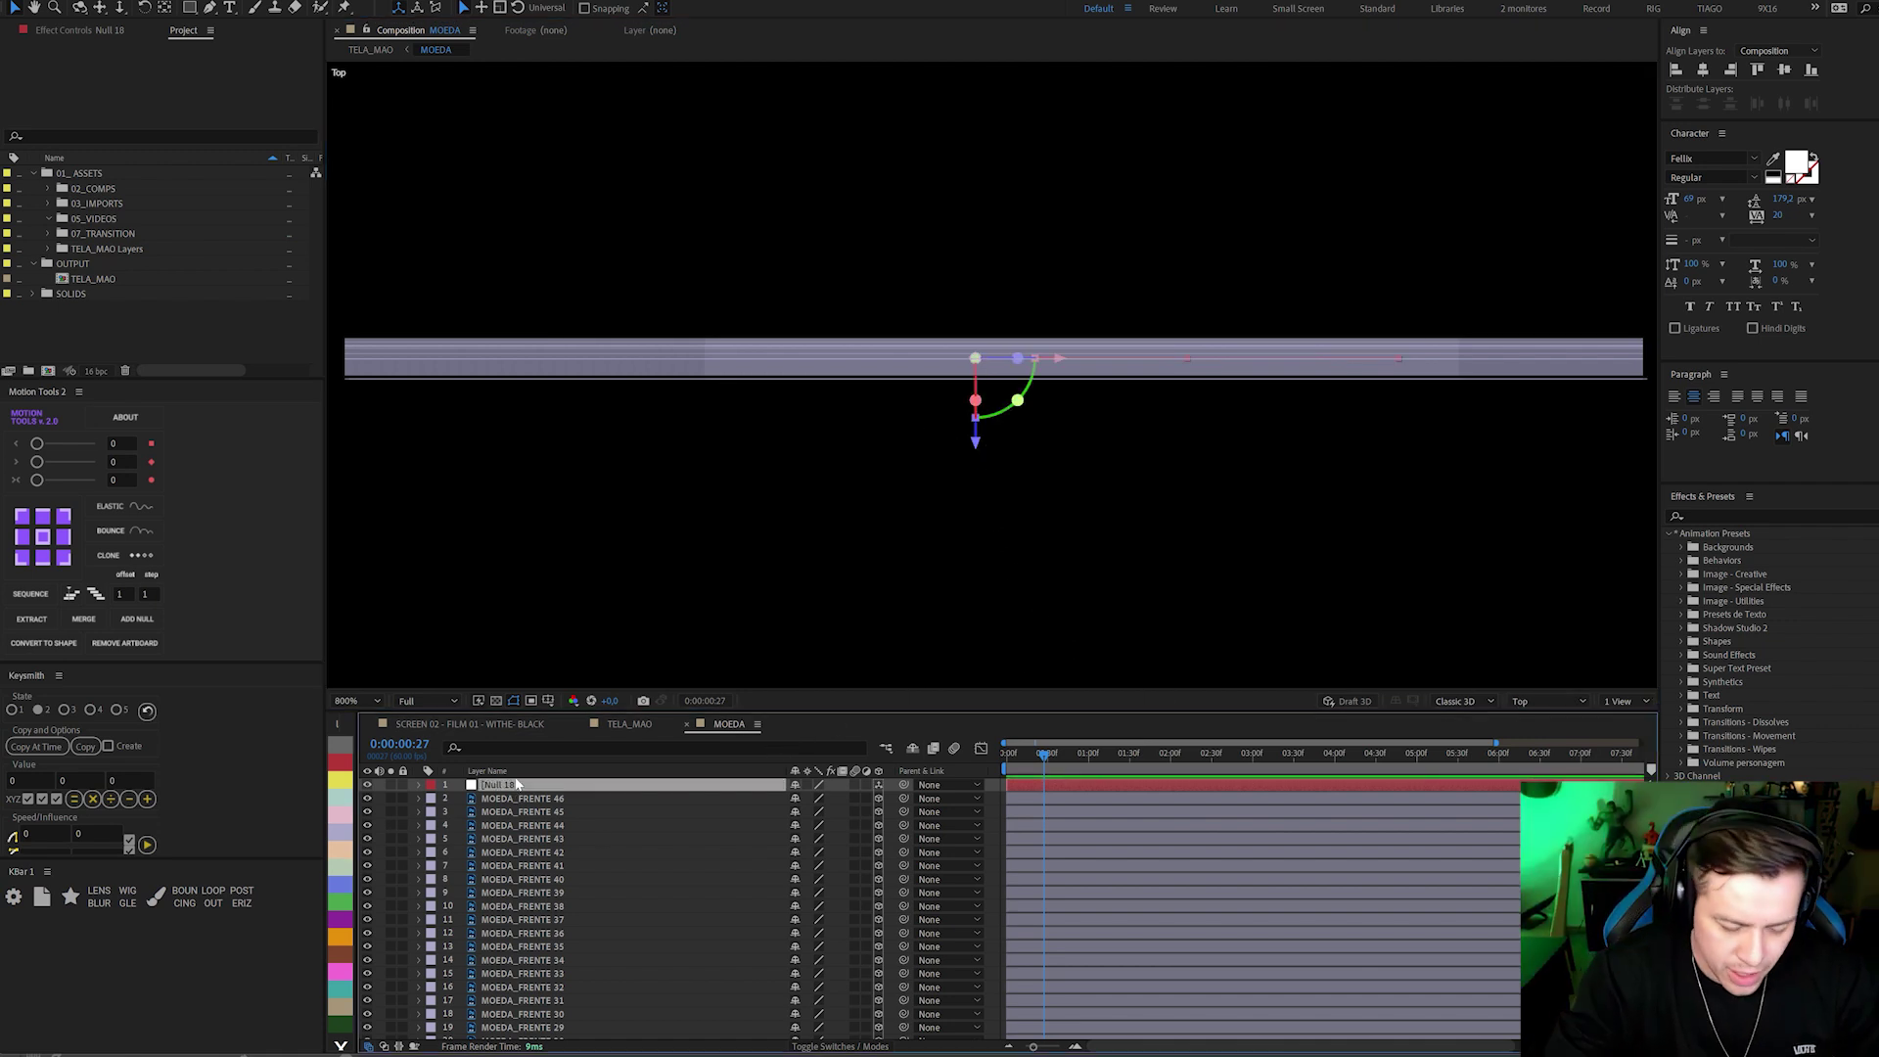
key(Return)
text(C_CTR)
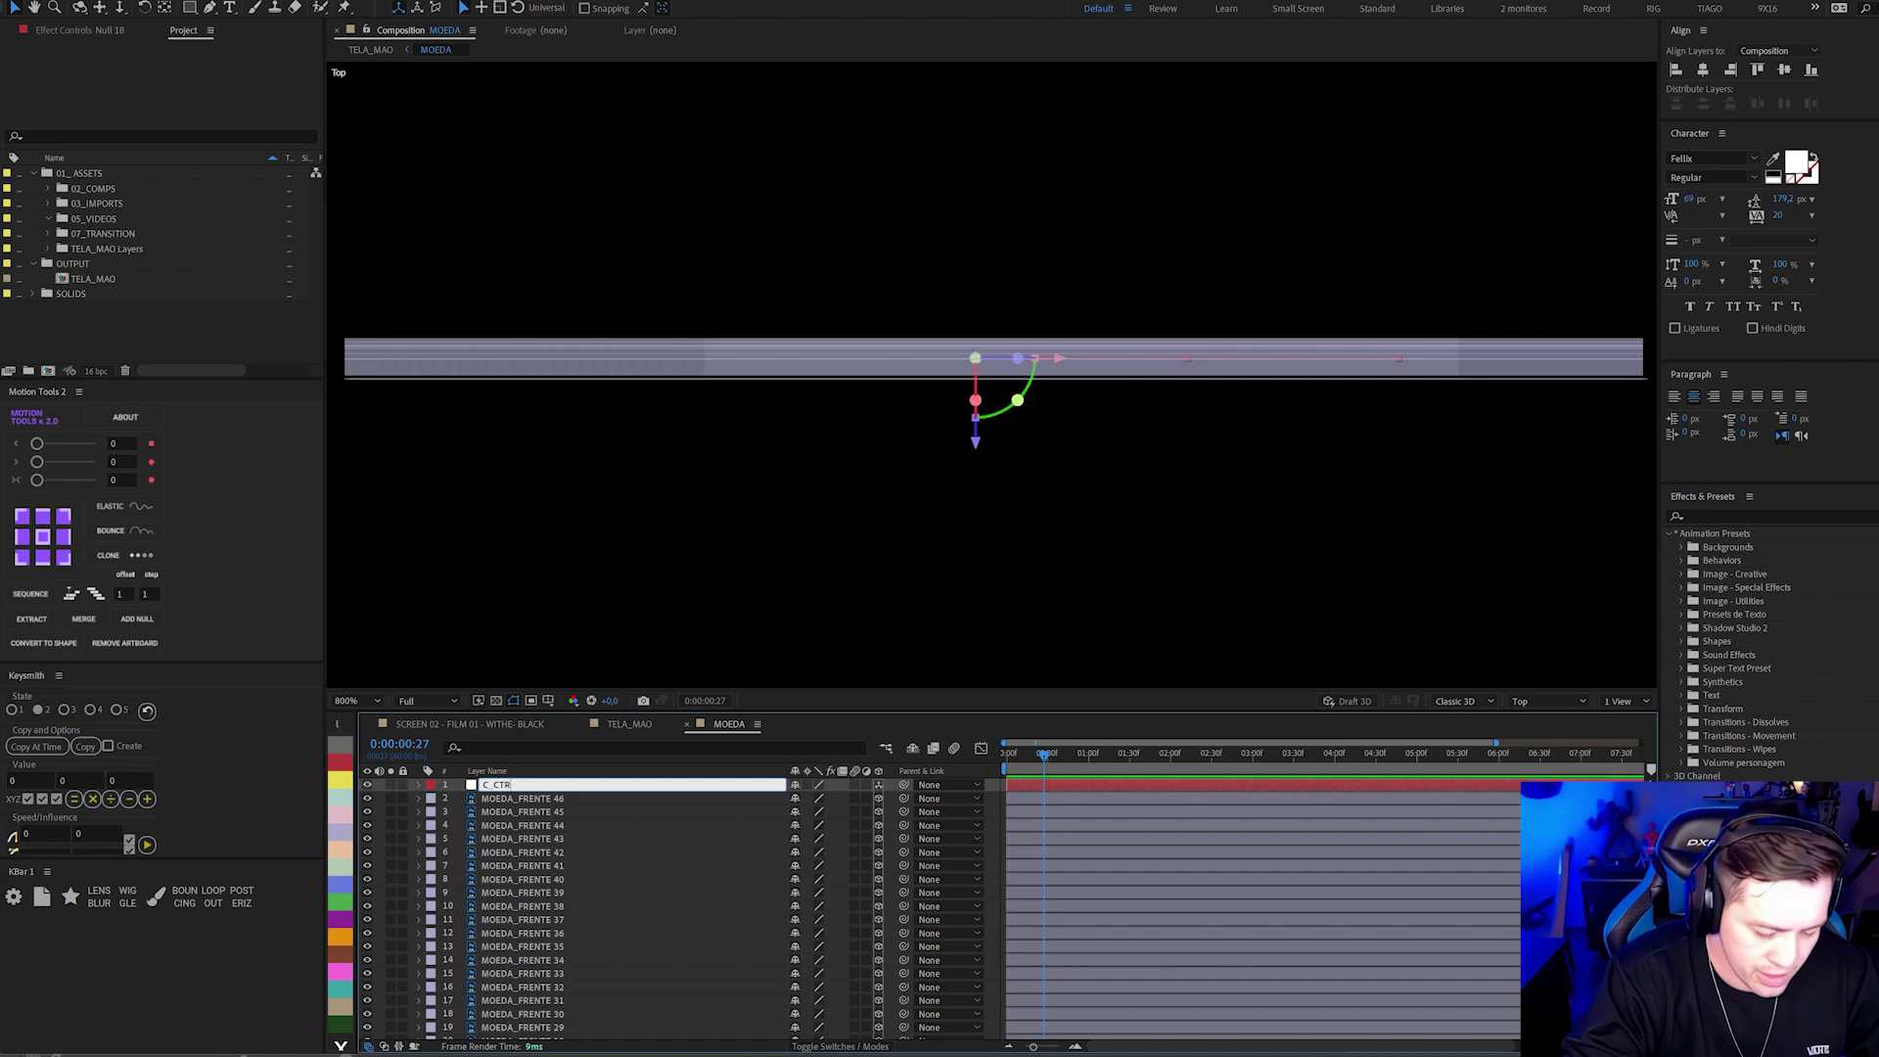
text(ON)
key(BackSpace)
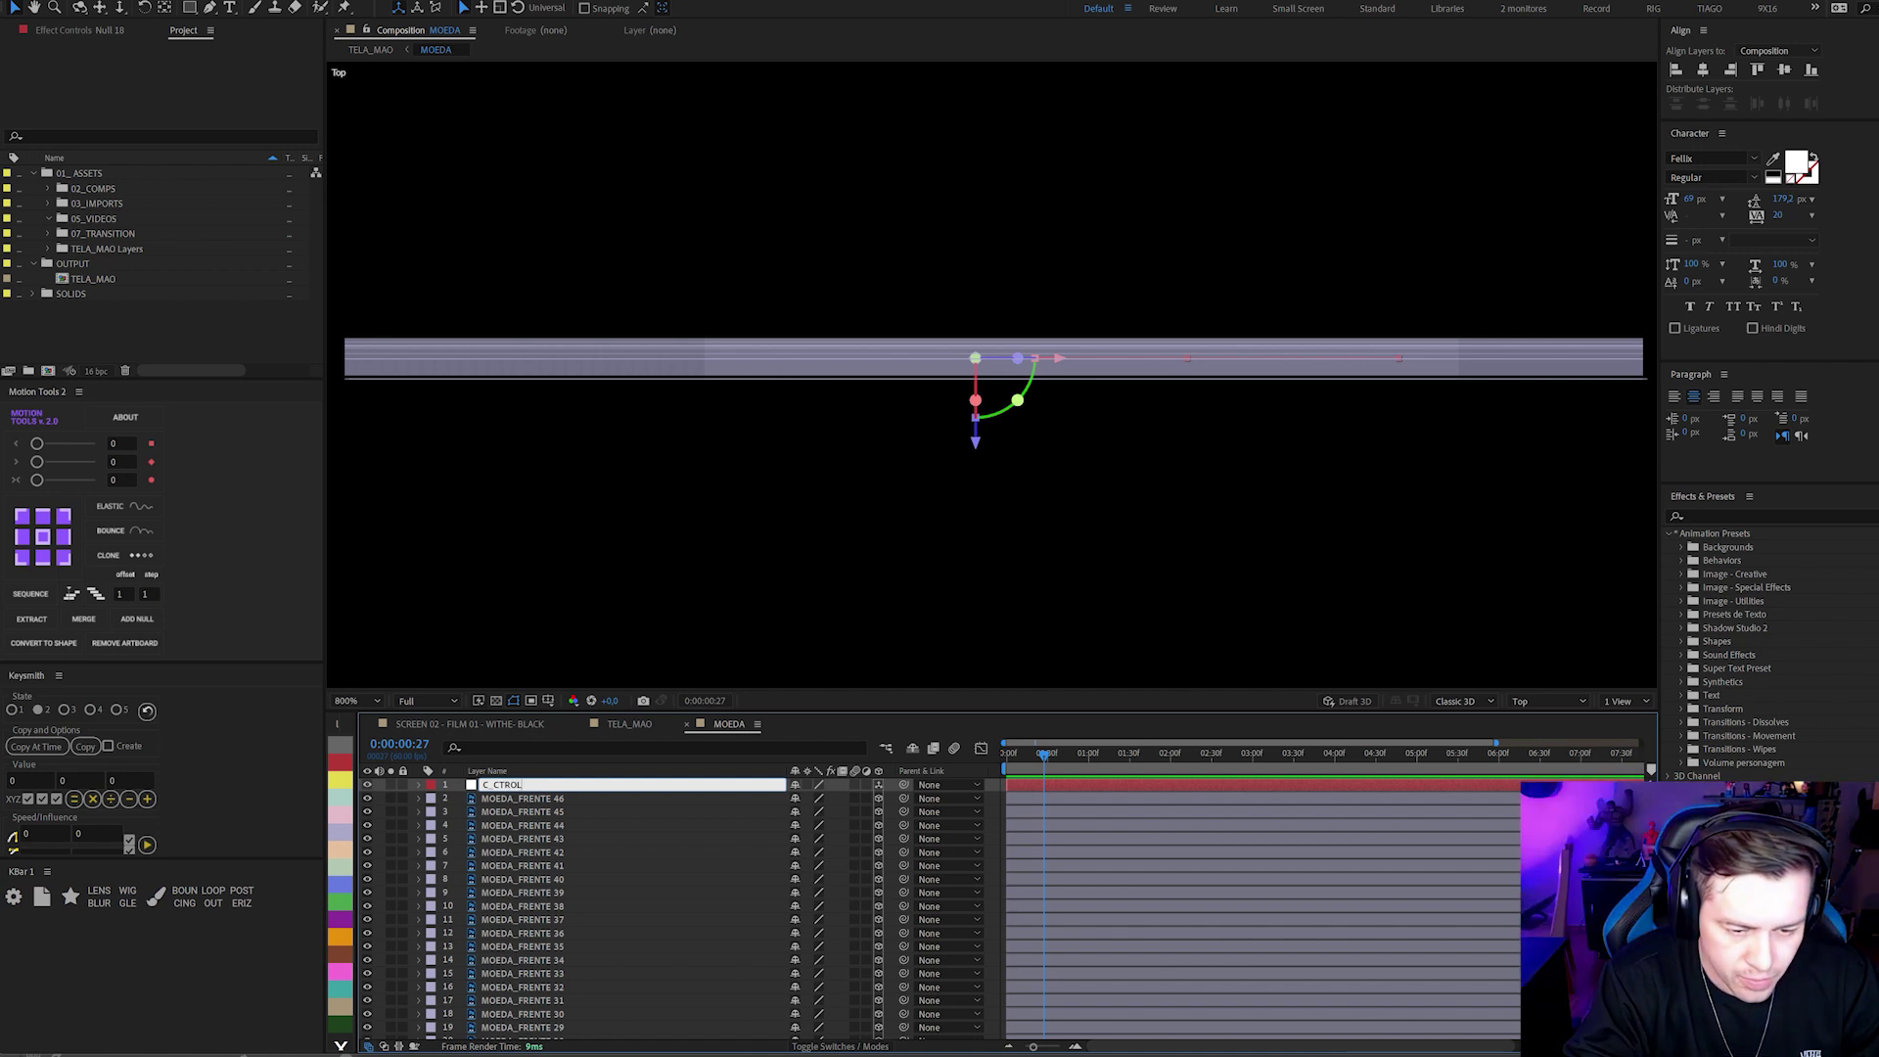
text(L)
key(Return)
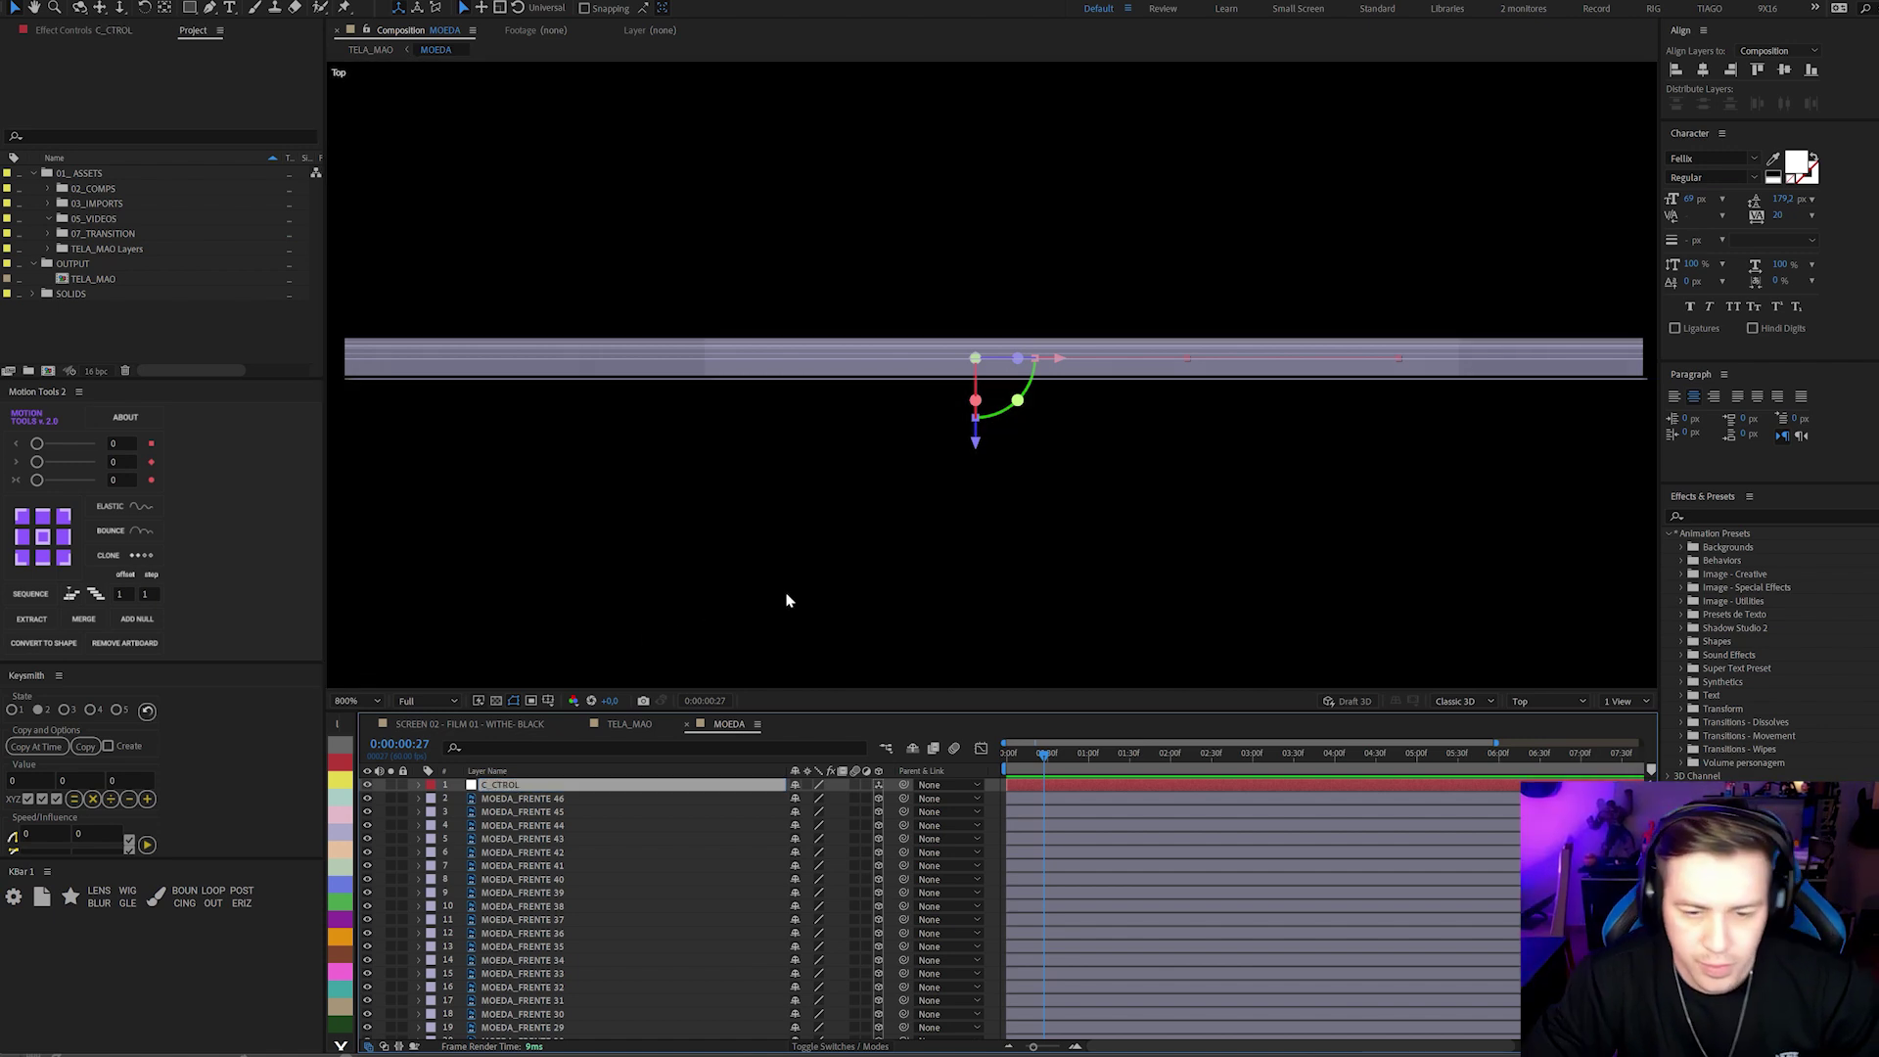
click(1552, 701)
click(1562, 720)
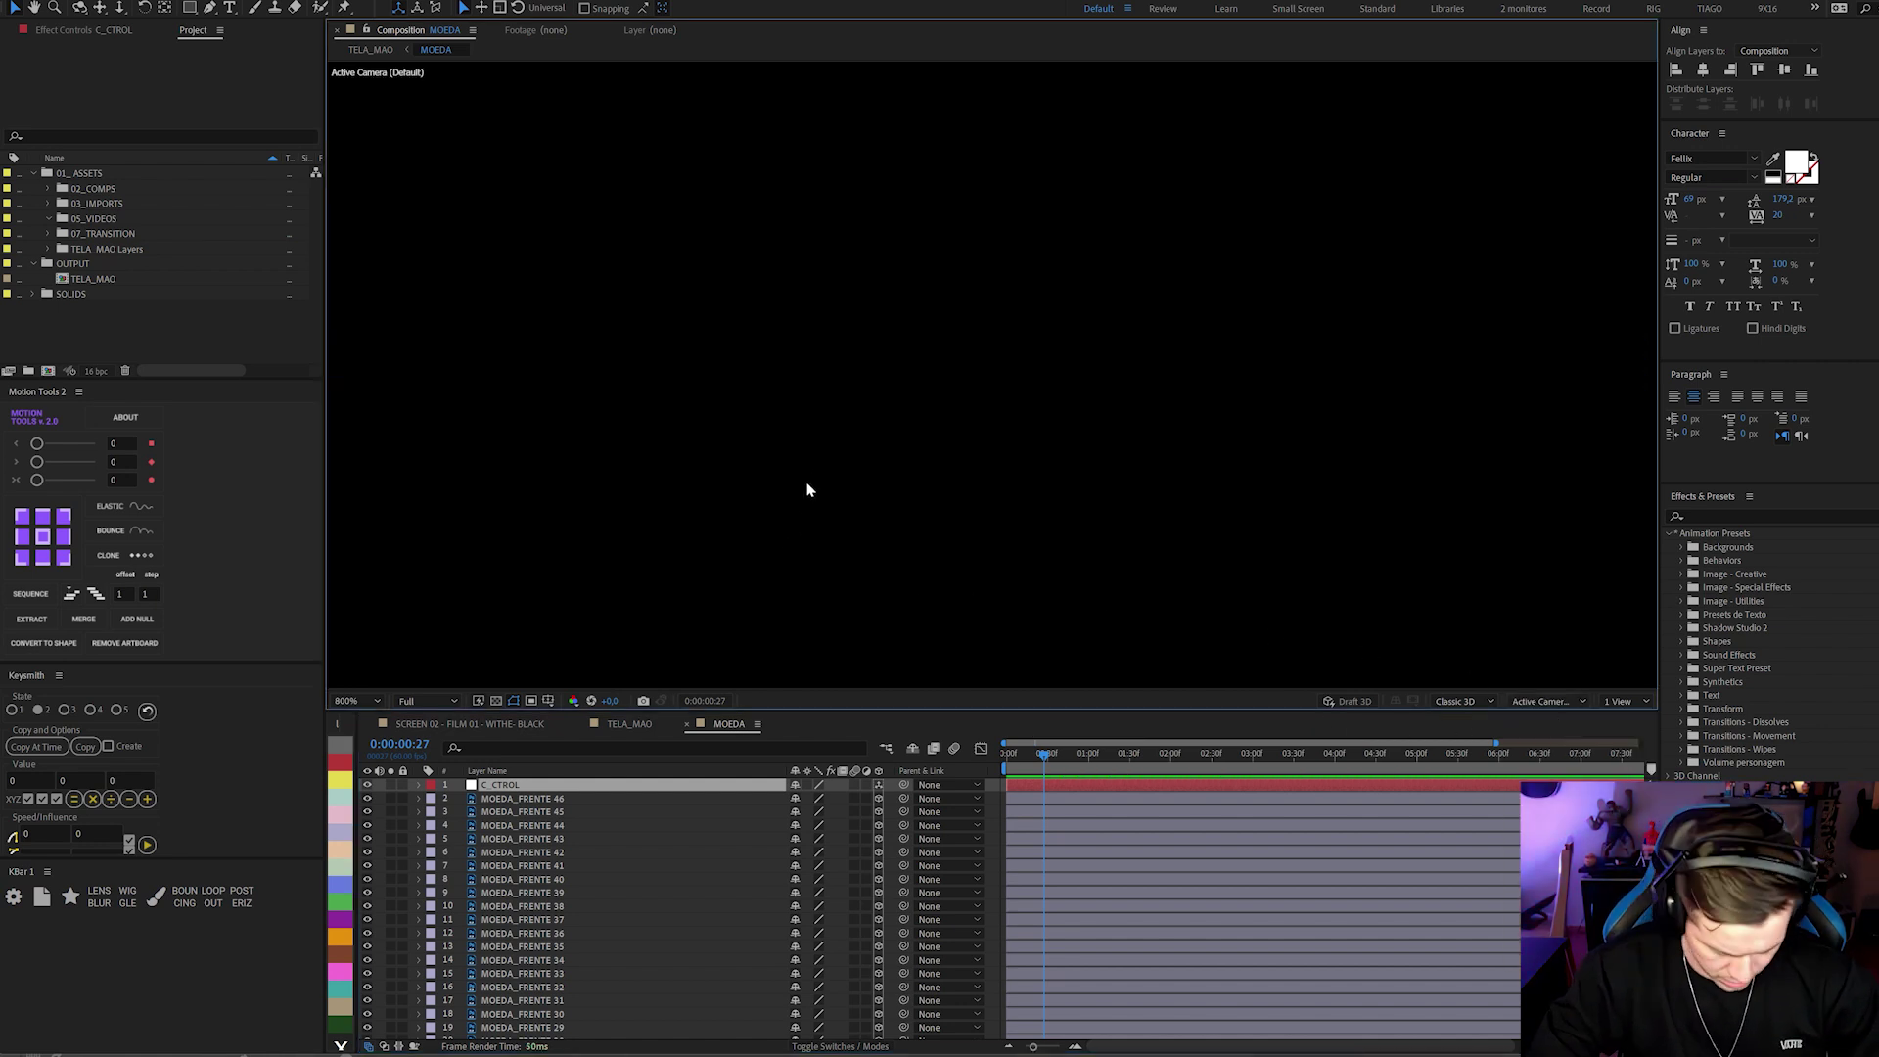
Select MOEDA_FRENTE 46 through the last coin layer and parent them to C_CTROL.
scroll(843, 456, down, 6)
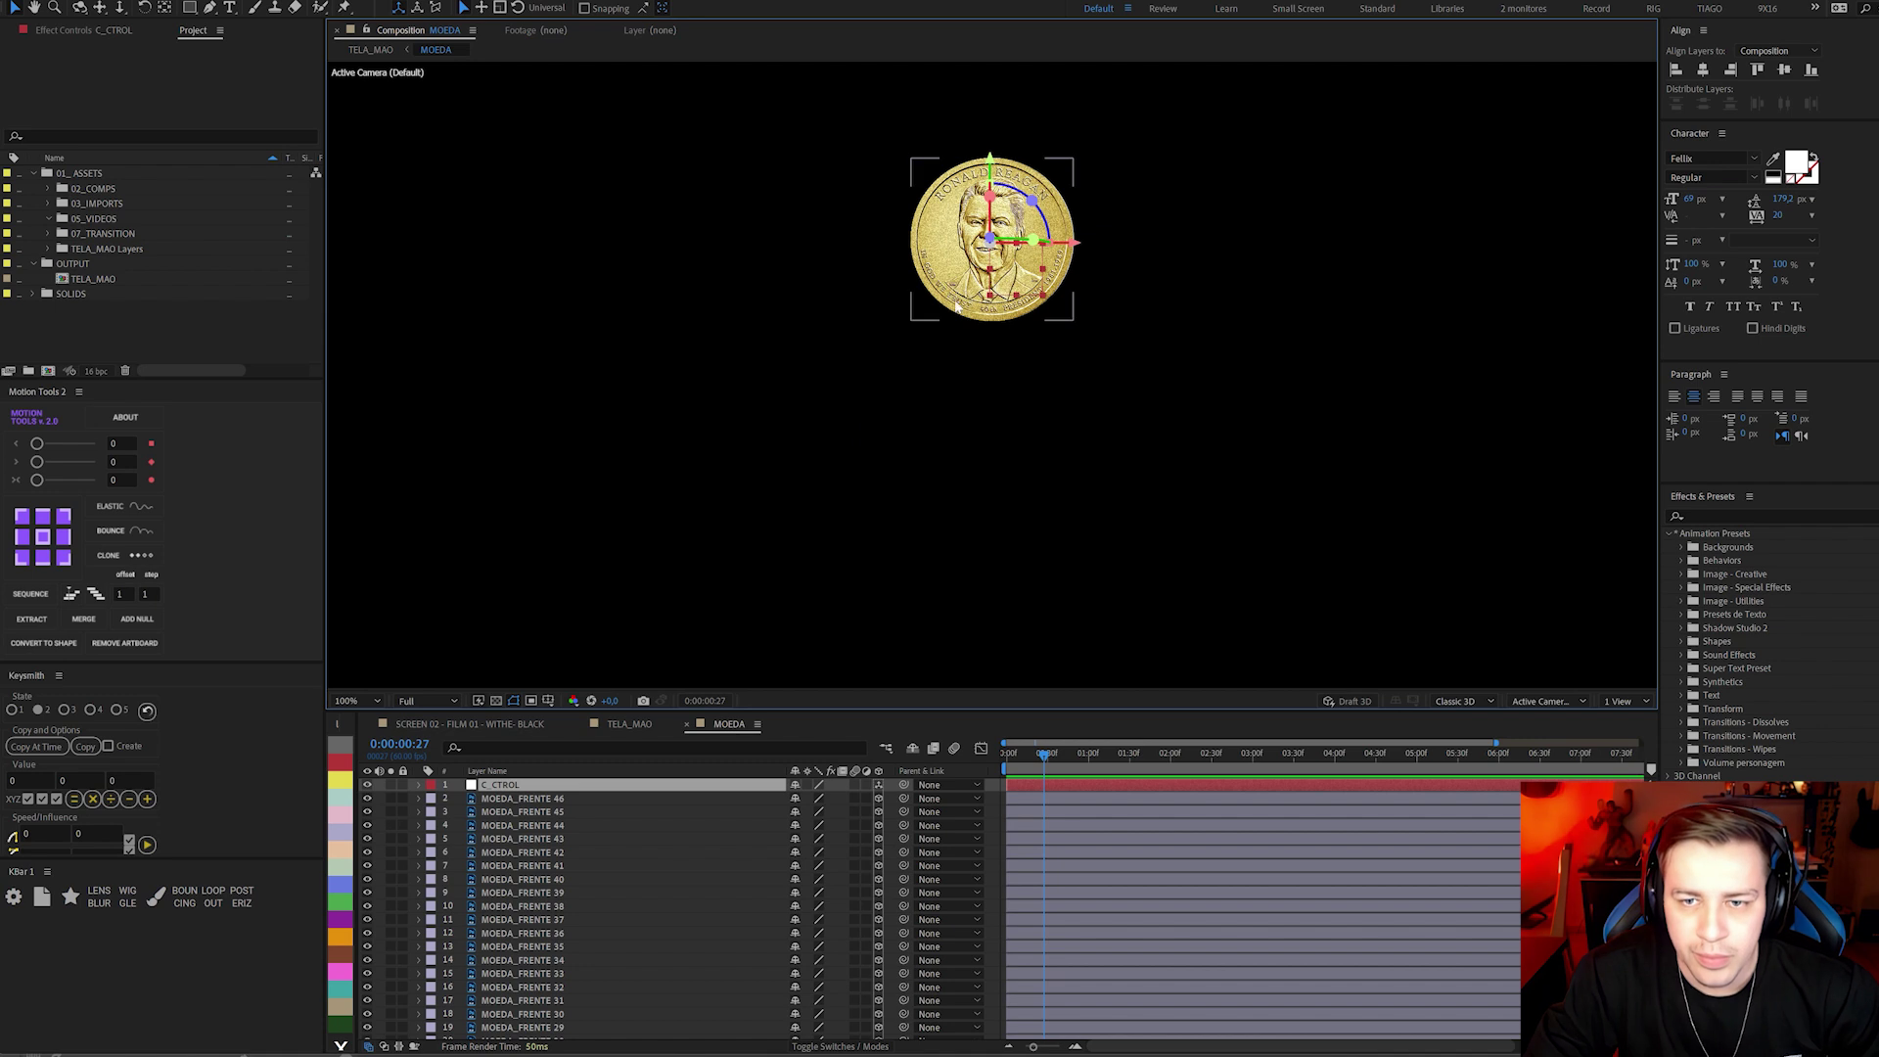
click(521, 800)
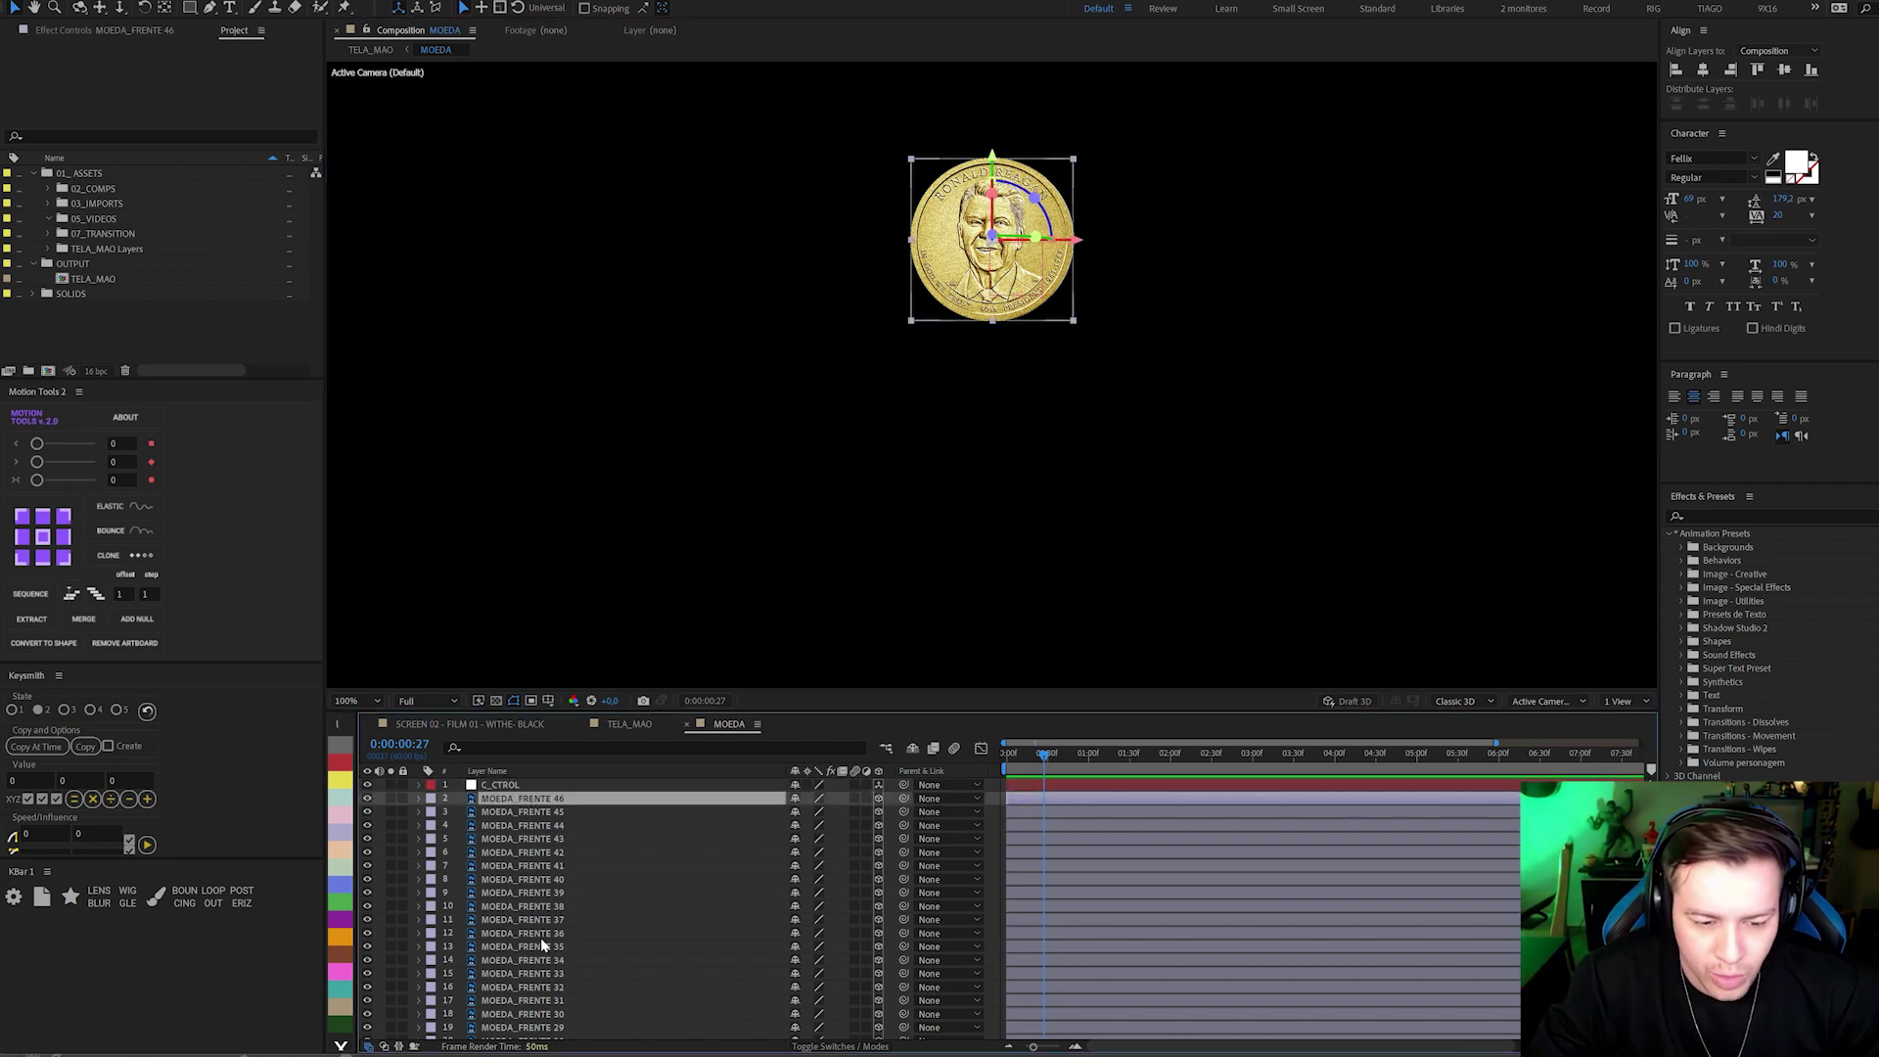
scroll(543, 945, down, 5)
shift+click(530, 1032)
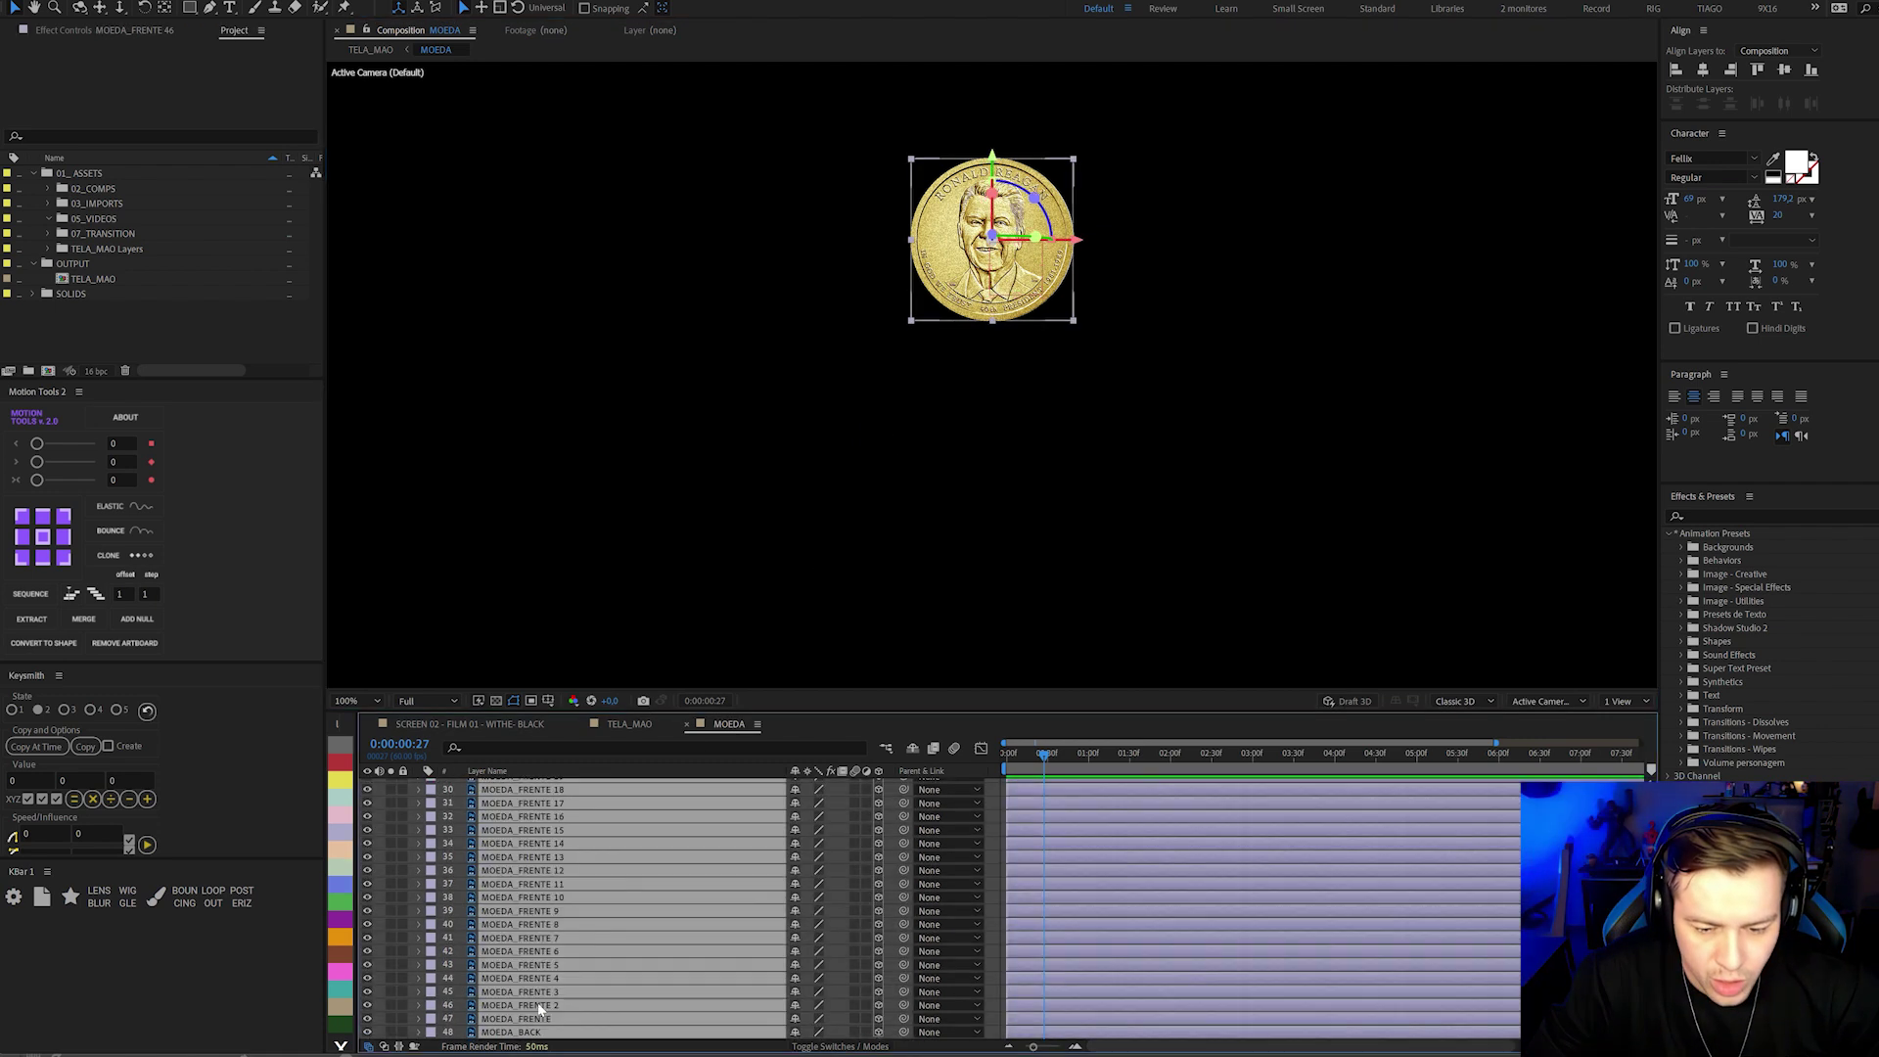
scroll(754, 830, up, 5)
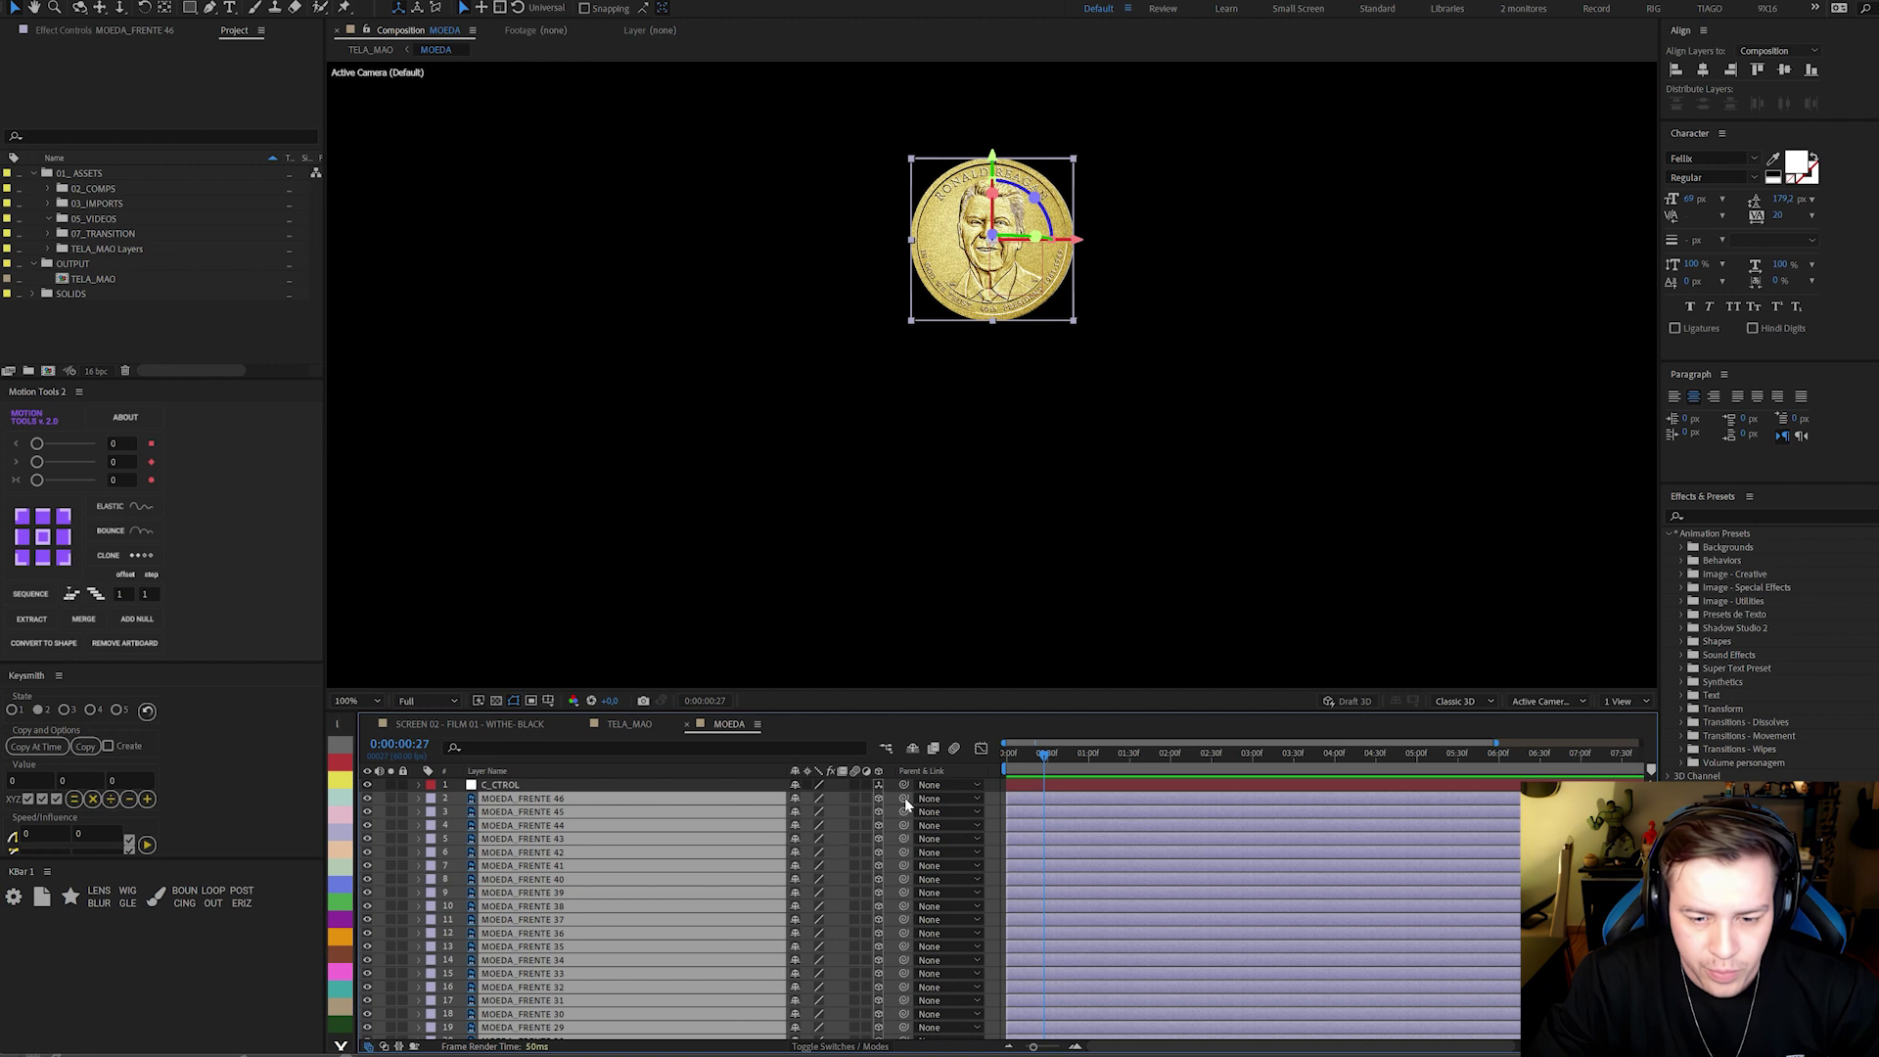
drag(905, 800, 516, 791)
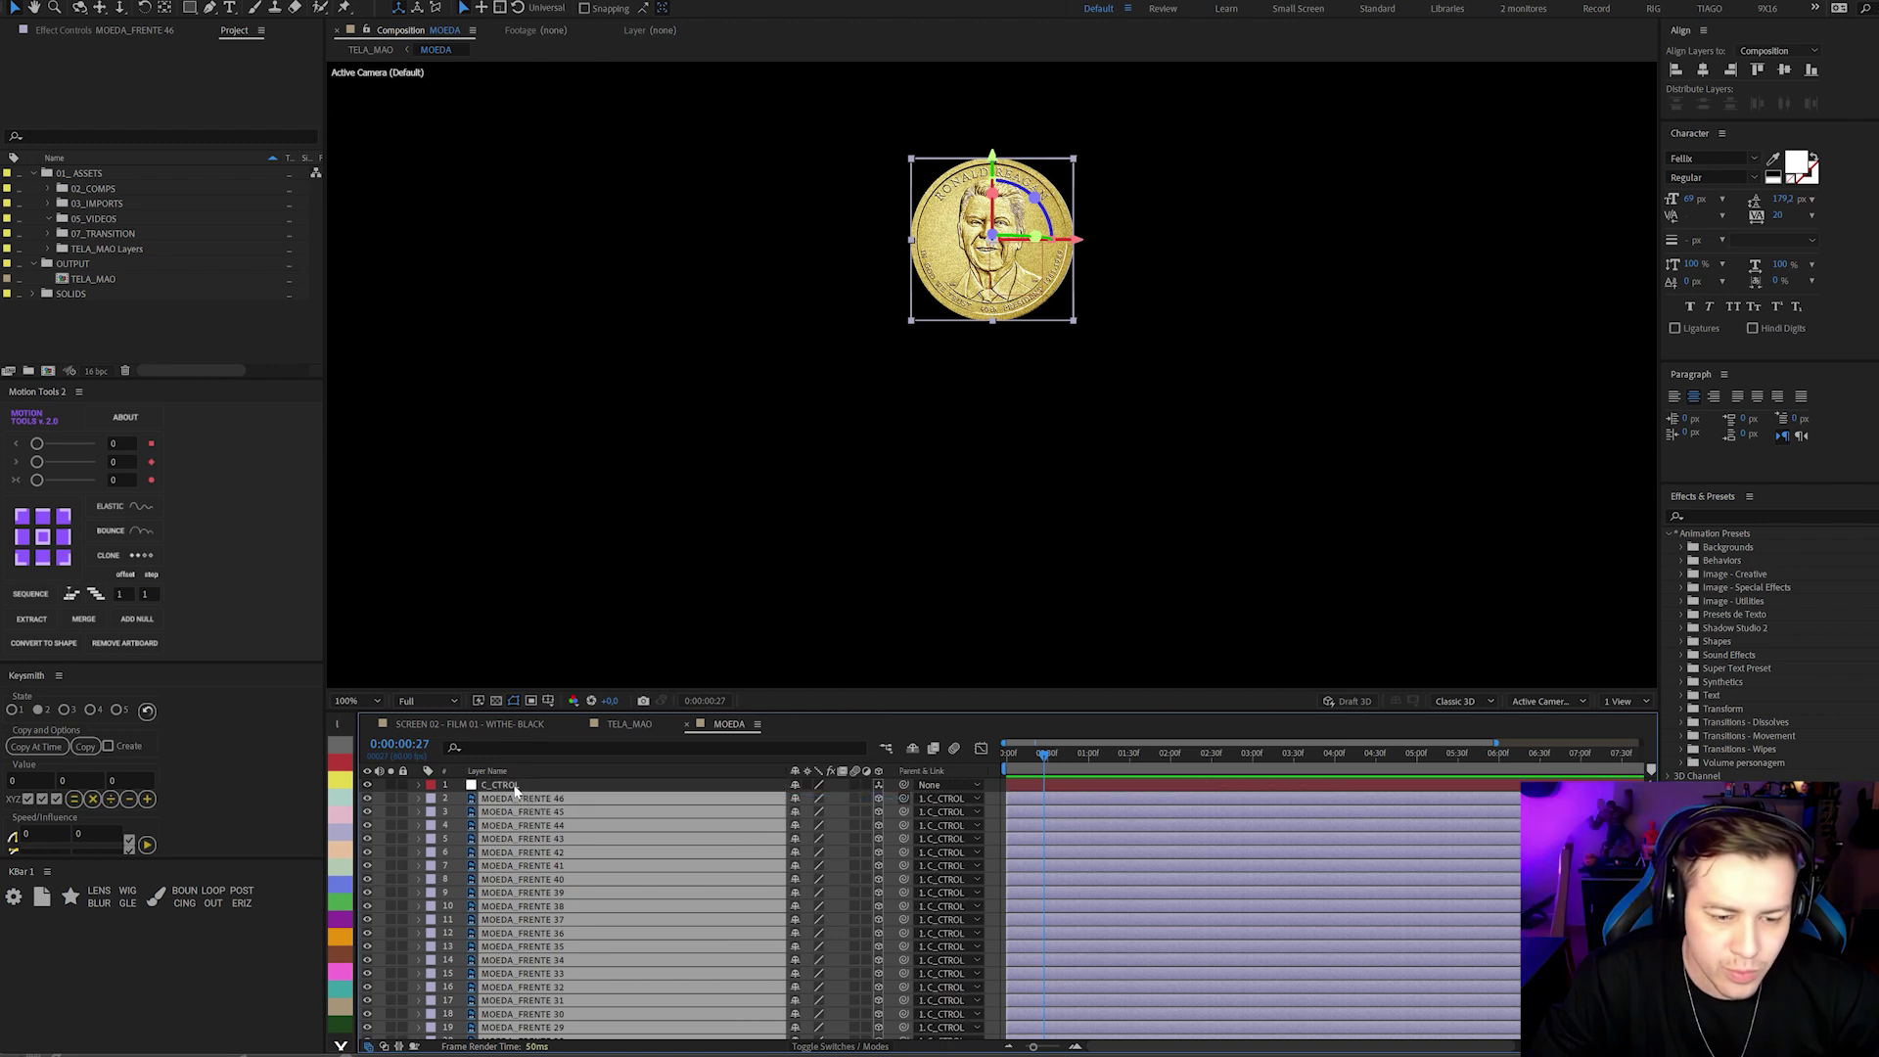
Select only C_CTROL and reveal its Rotation properties.
click(516, 789)
key(Caps_Lock)
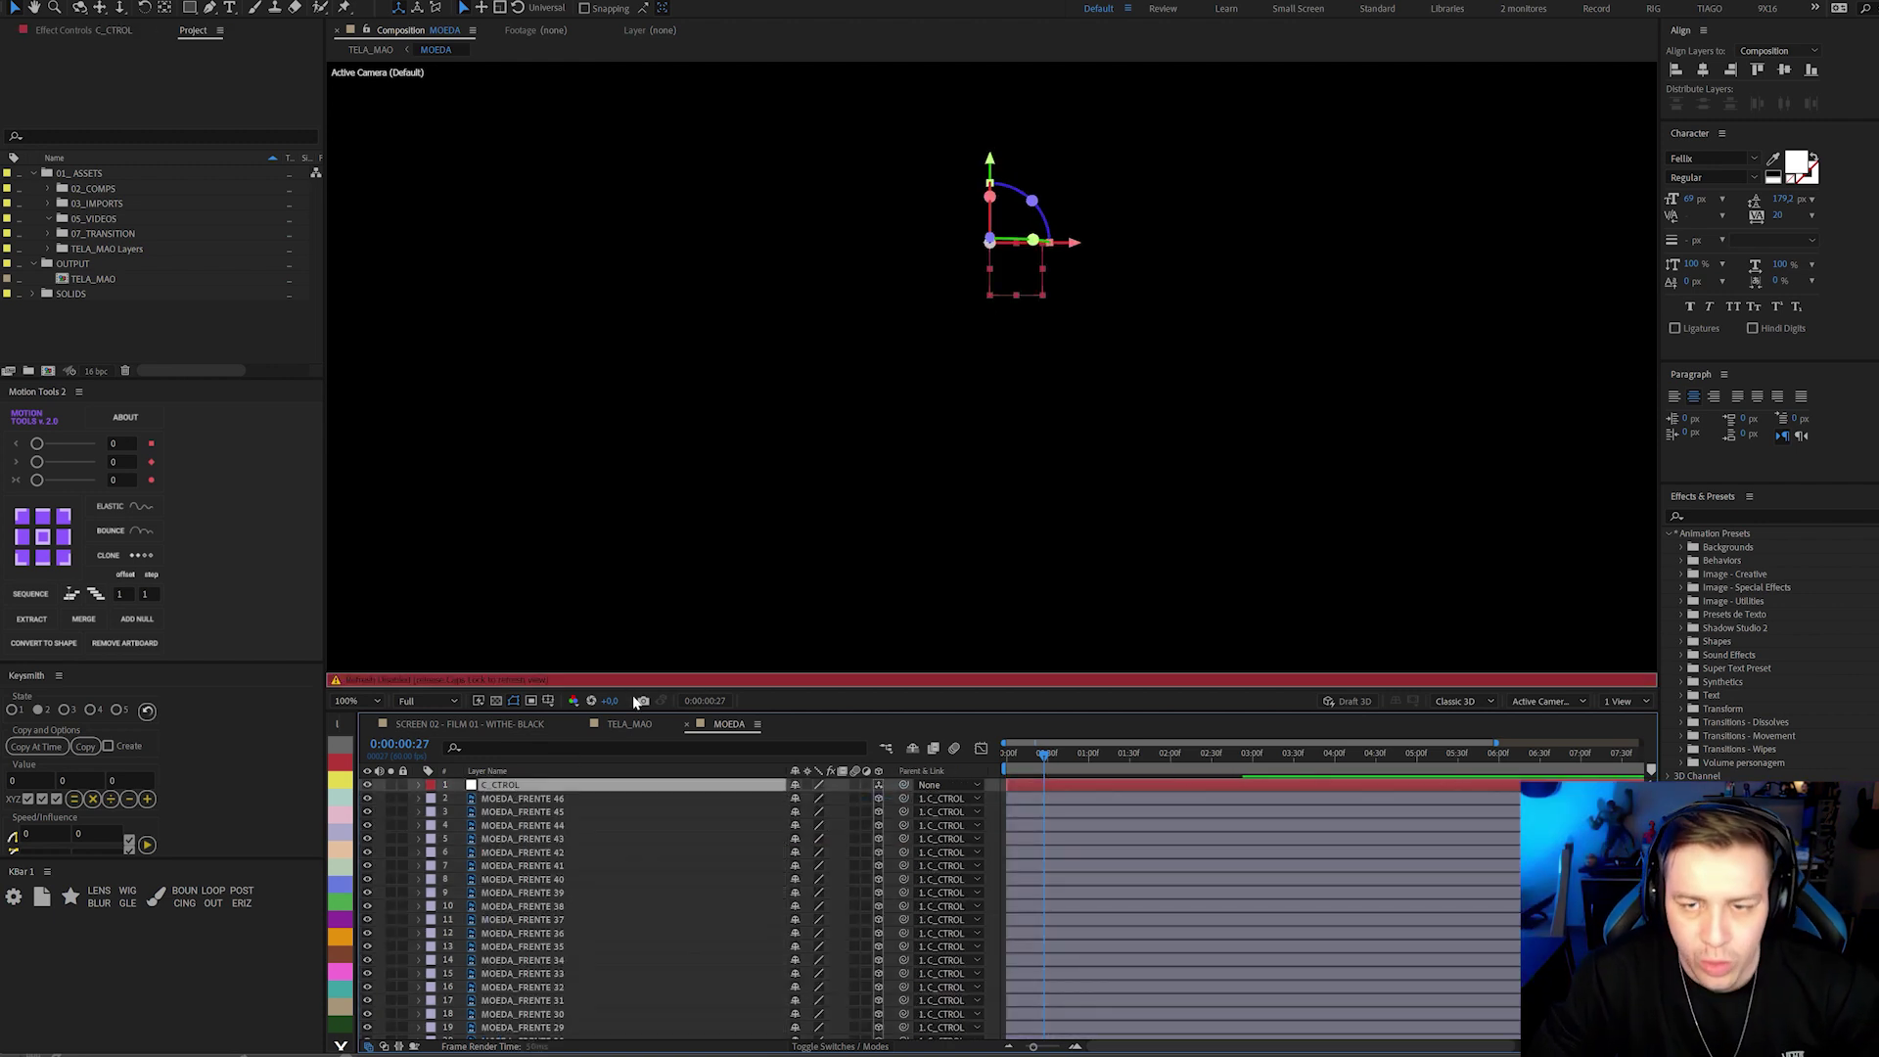
key(Caps_Lock)
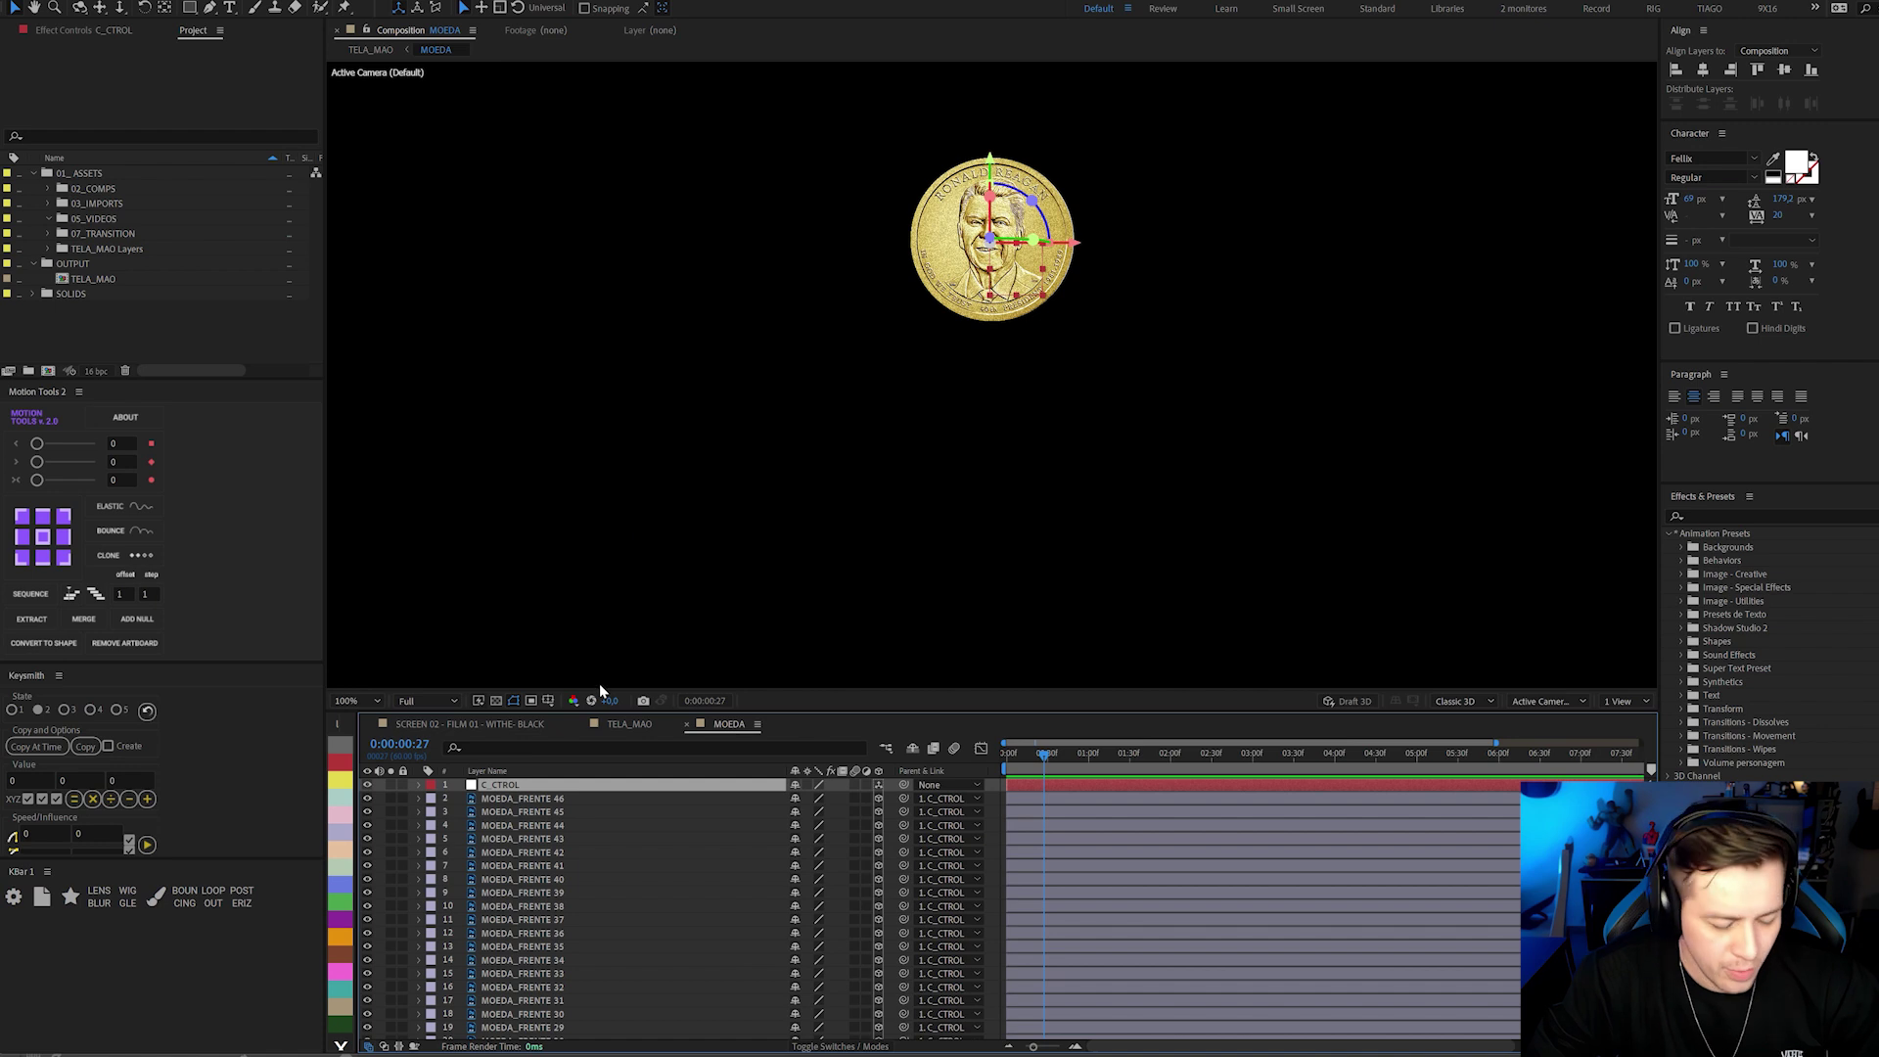
key(r)
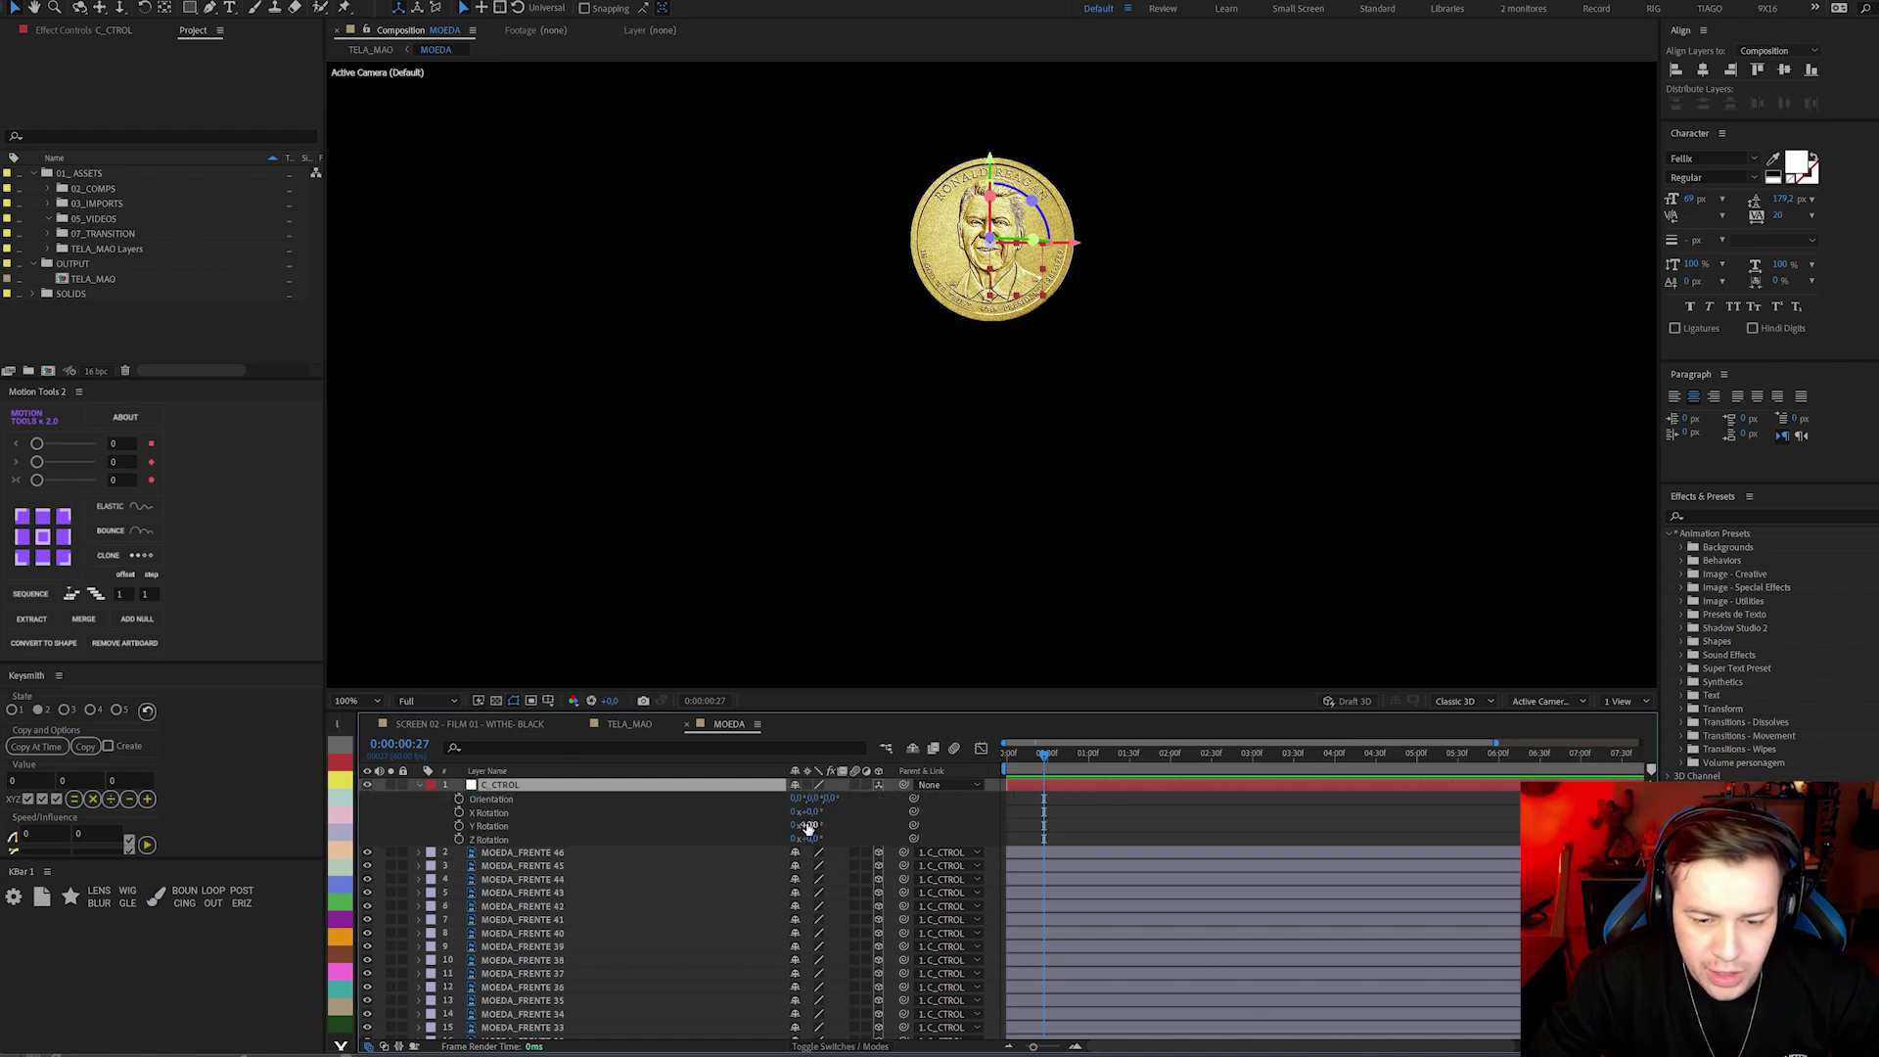
Test a Y spin, undo it, and move MOEDA_BACK up to layer 2 below C_CTROL.
drag(811, 830, 698, 851)
key(ctrl+z)
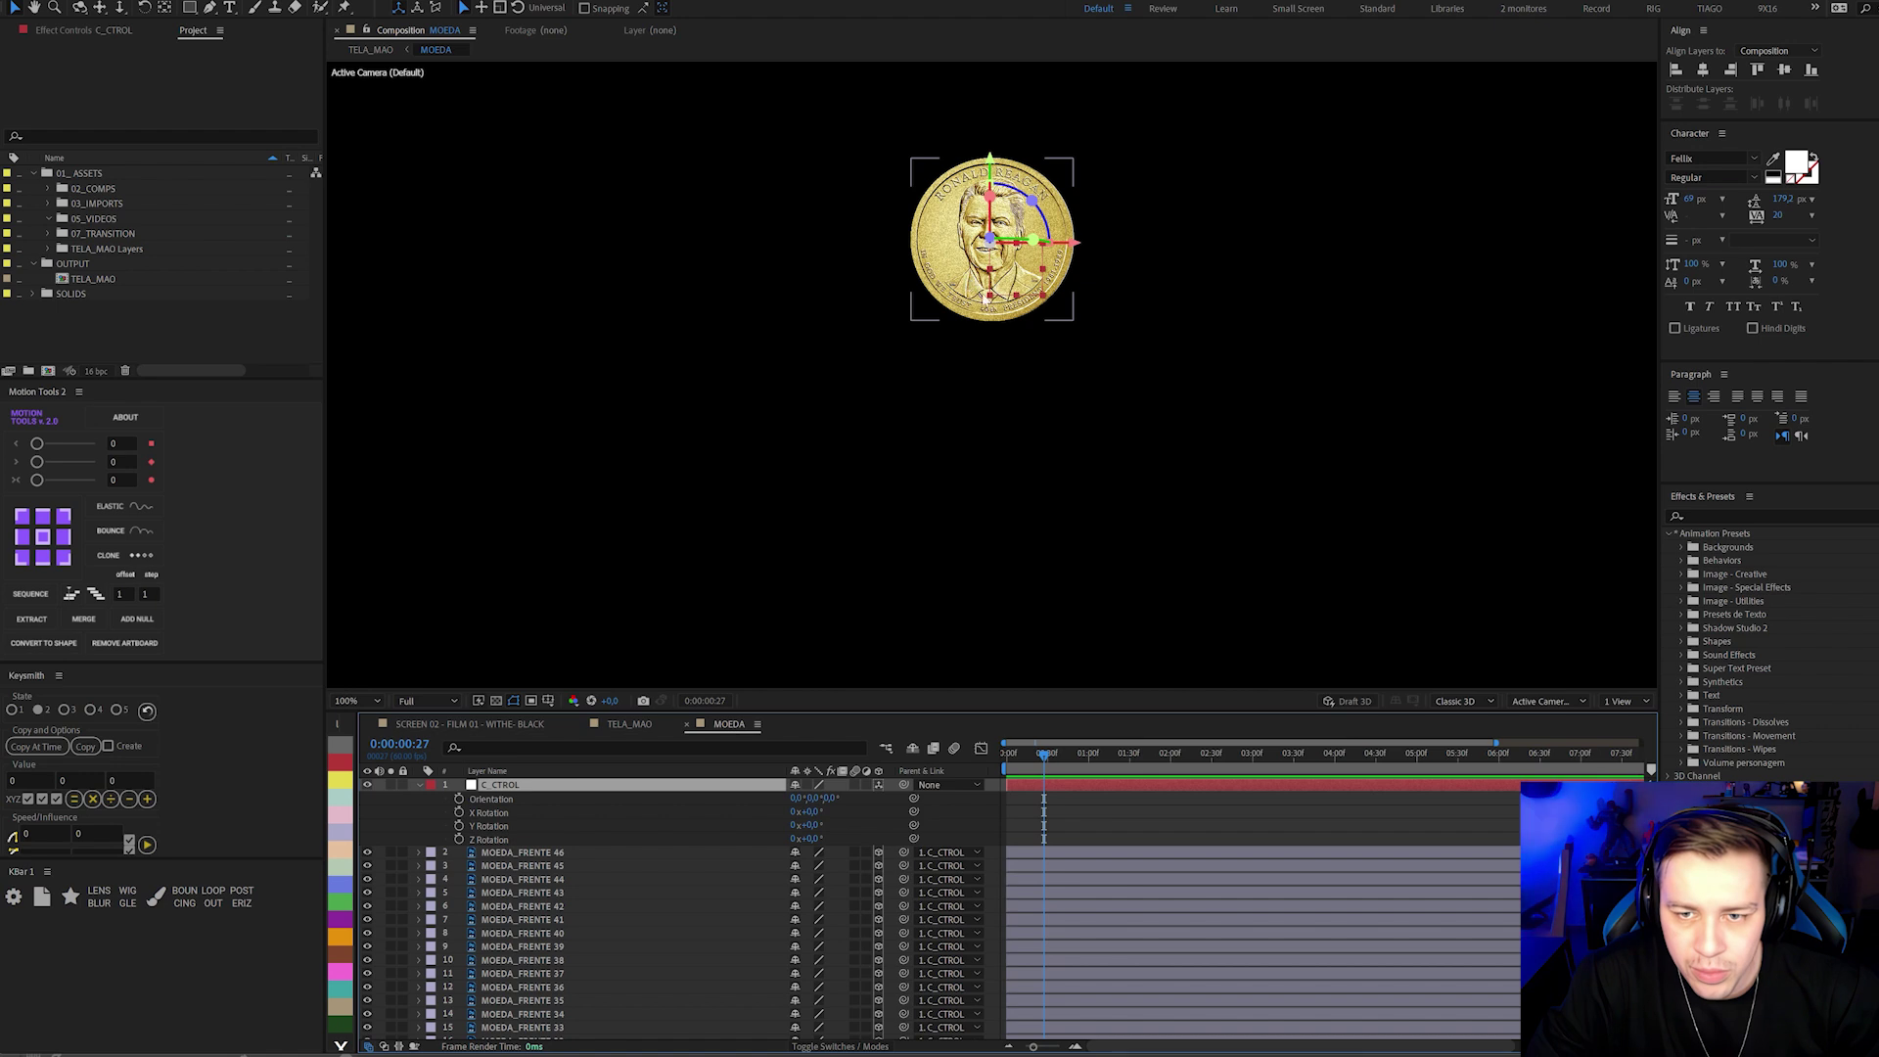
click(533, 853)
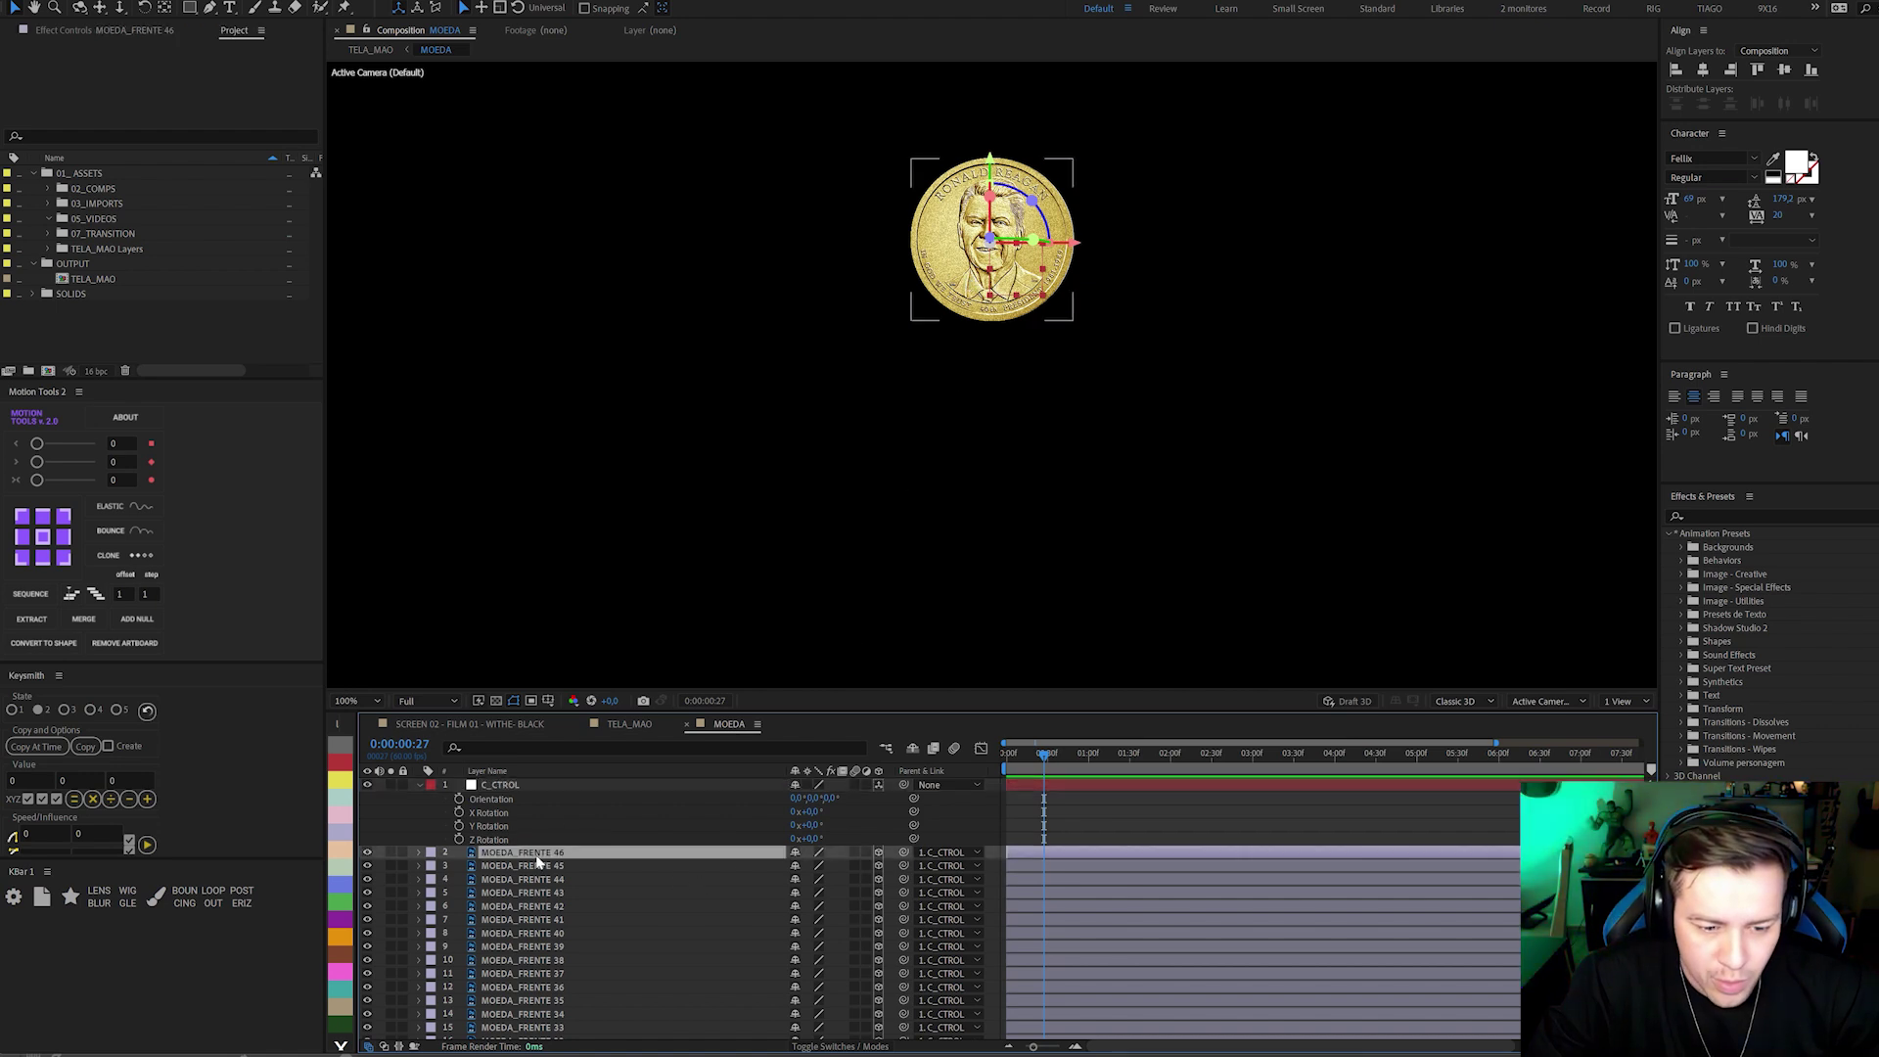
scroll(534, 910, down, 8)
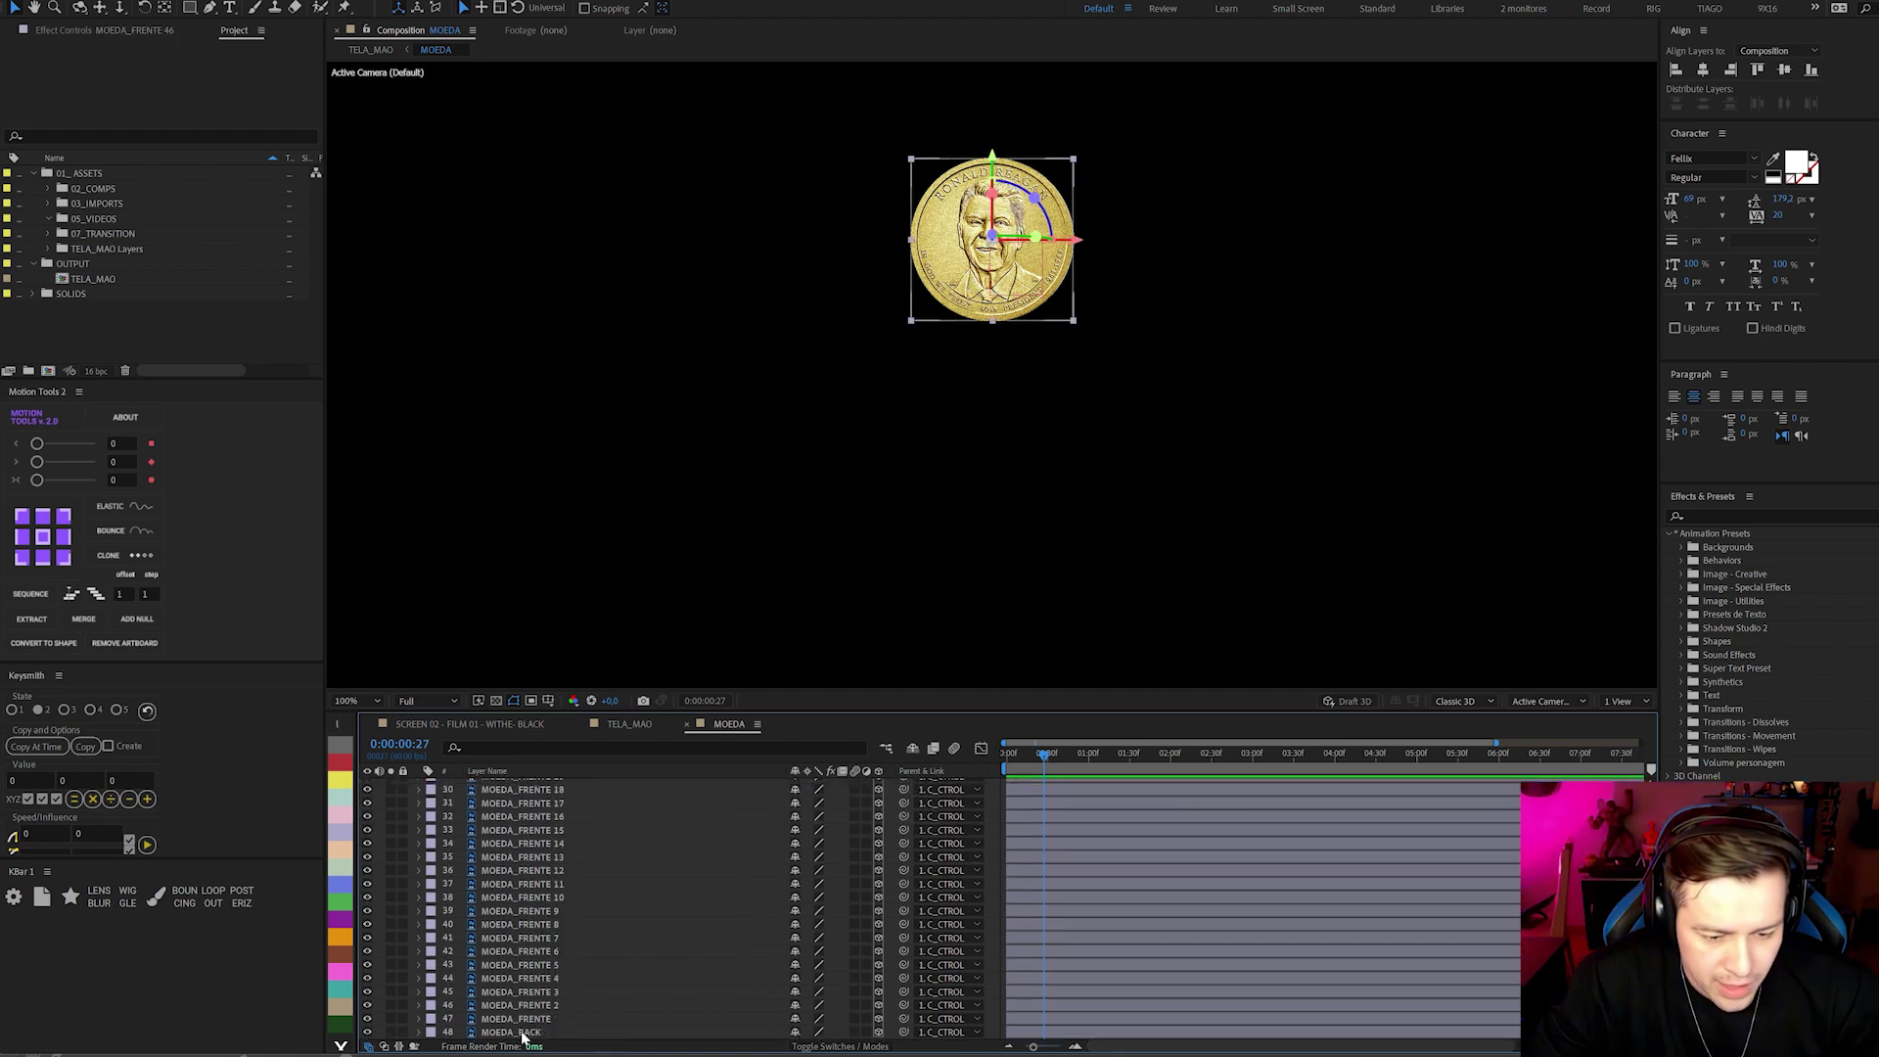
drag(519, 1032, 571, 855)
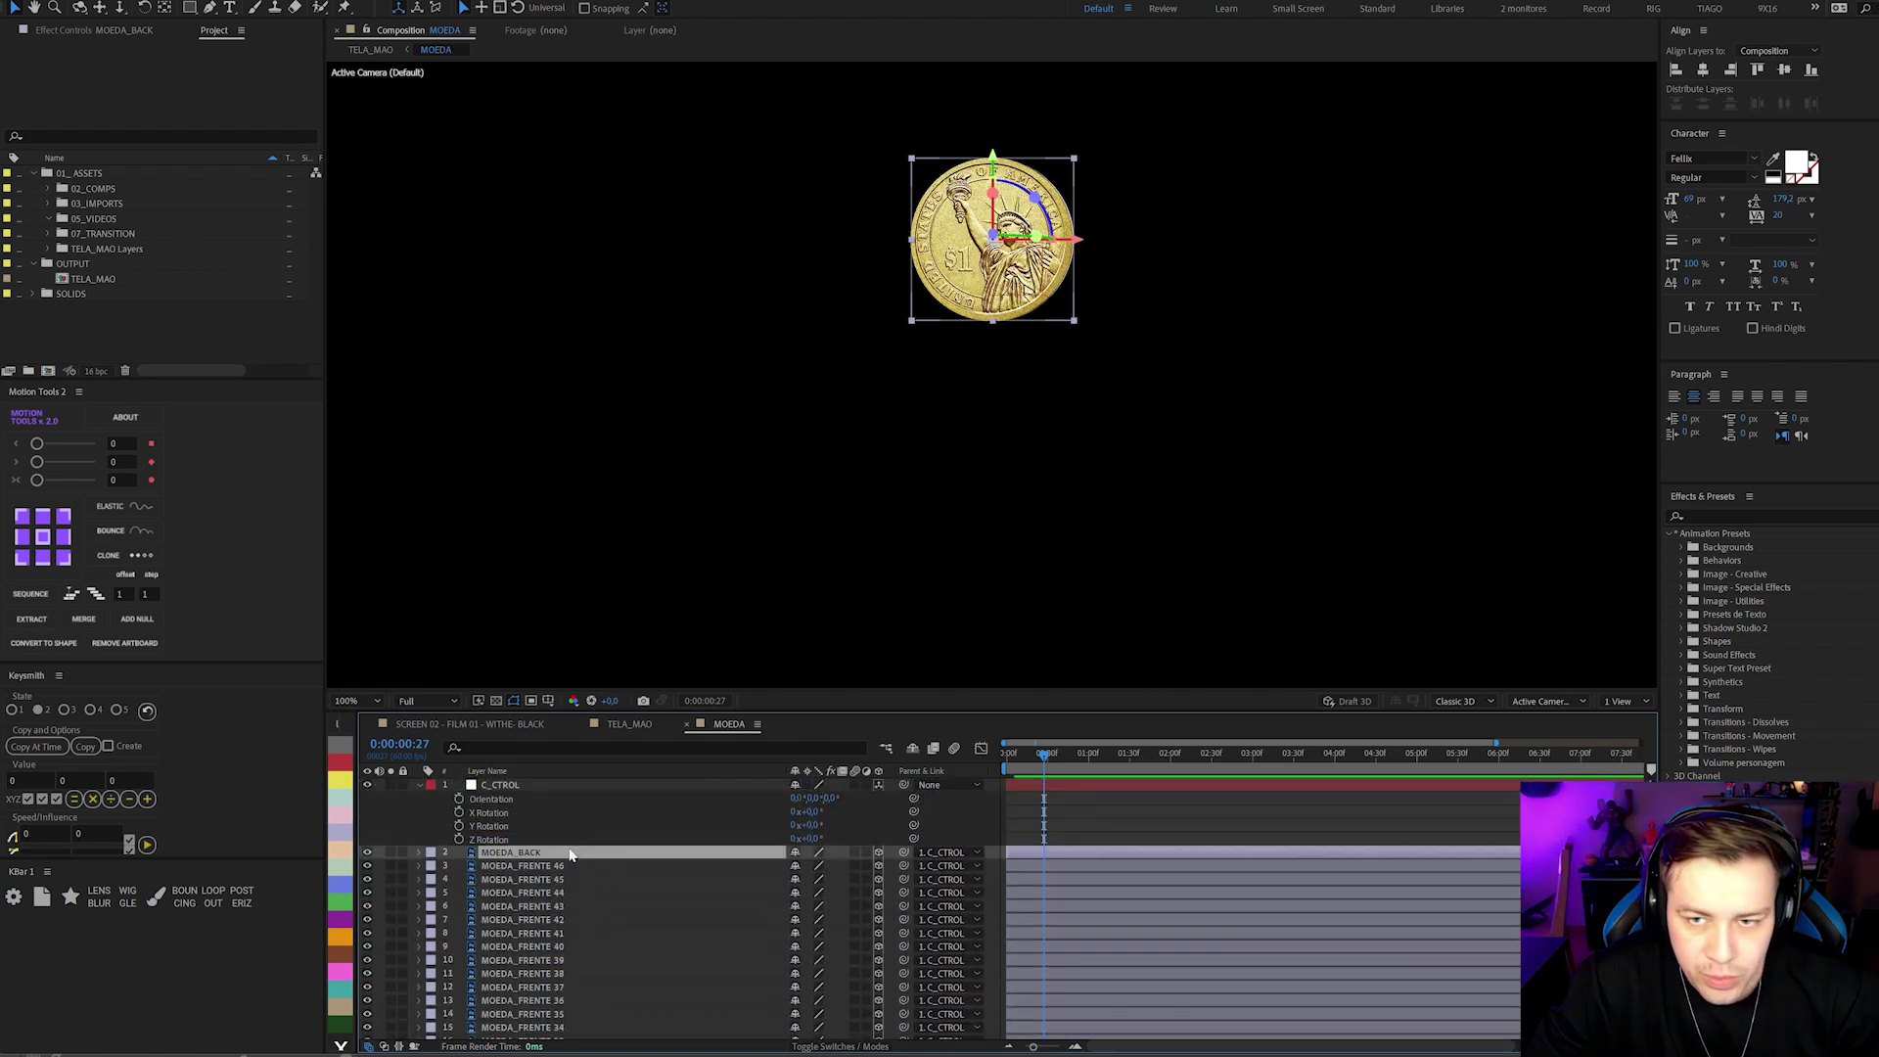
Scrub C_CTROL's Y Rotation to about 52° to turn the coin edge-on.
click(504, 792)
drag(818, 825, 867, 828)
click(1115, 795)
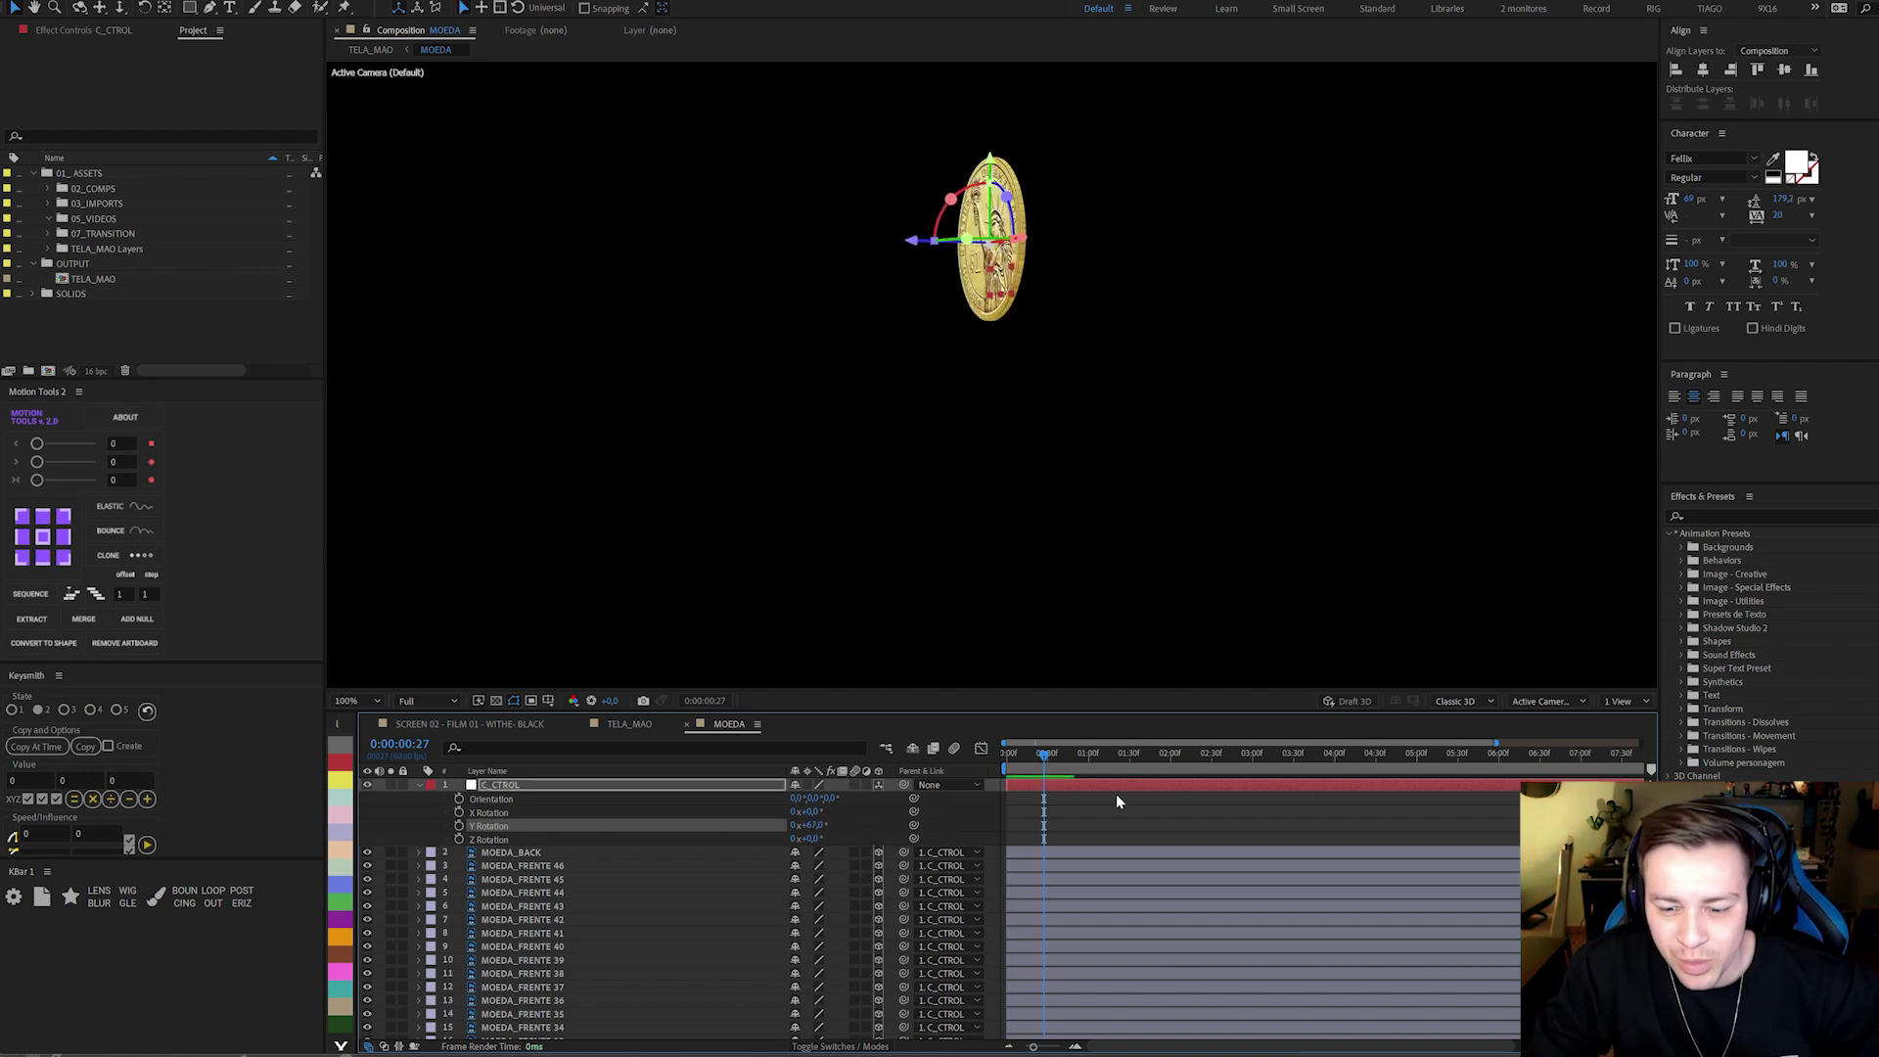
key(ctrl+z)
key(ctrl+z)
drag(1034, 211, 969, 373)
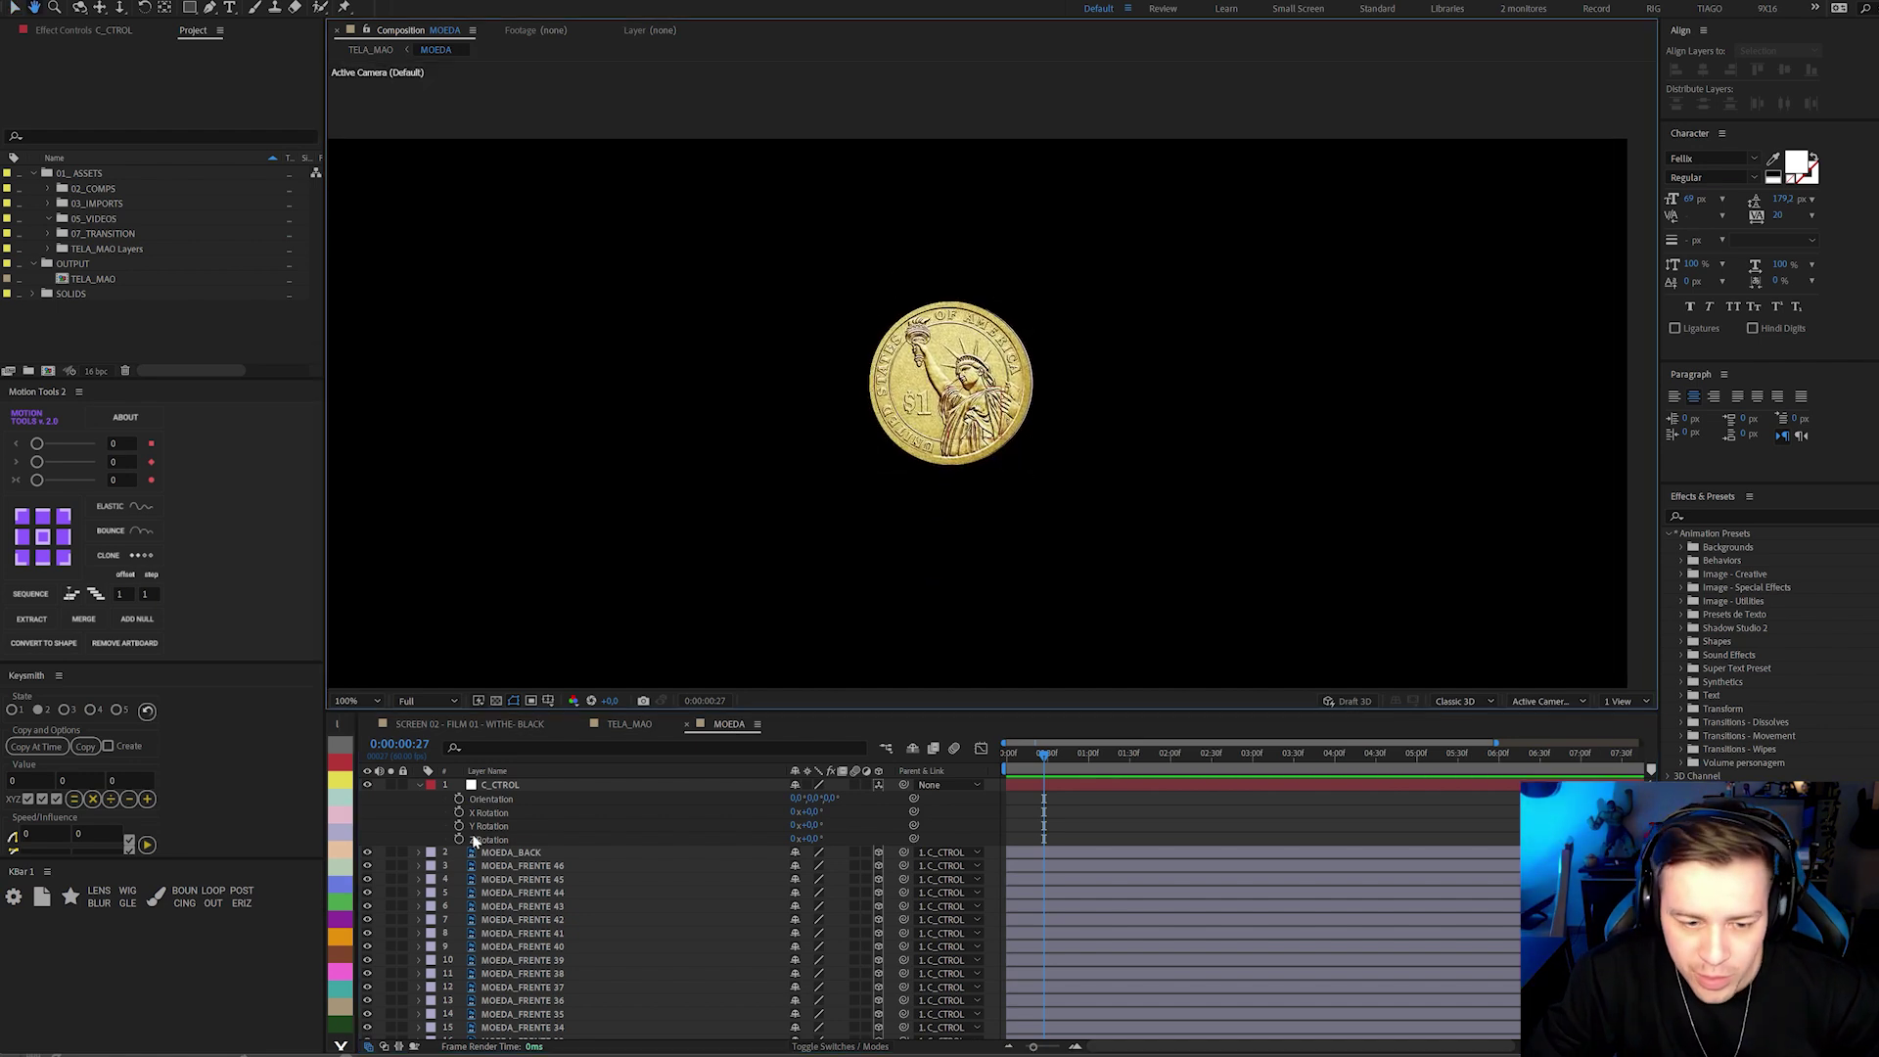
key(v)
click(504, 785)
drag(812, 830, 864, 830)
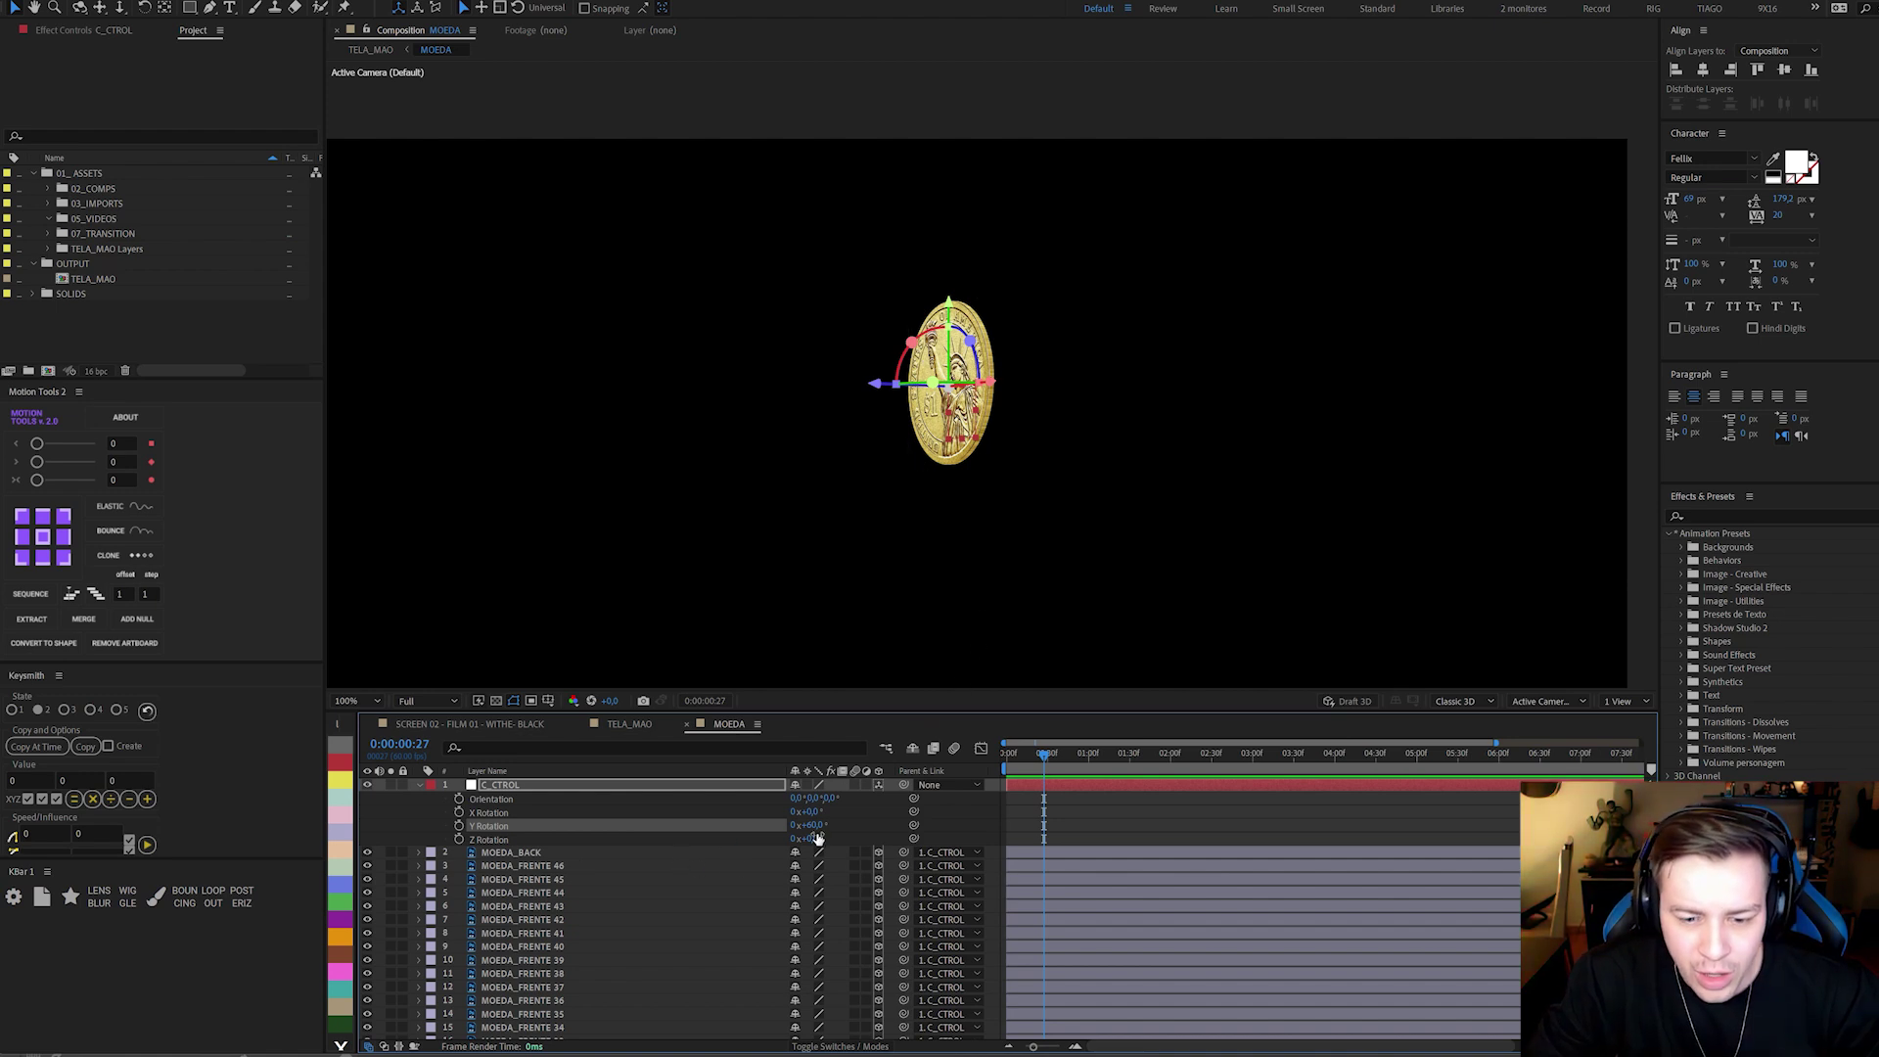
Apply Levels to MOEDA_FRENTE 46 and raise Input Black to 13749,7.
click(529, 867)
key(ctrl+space)
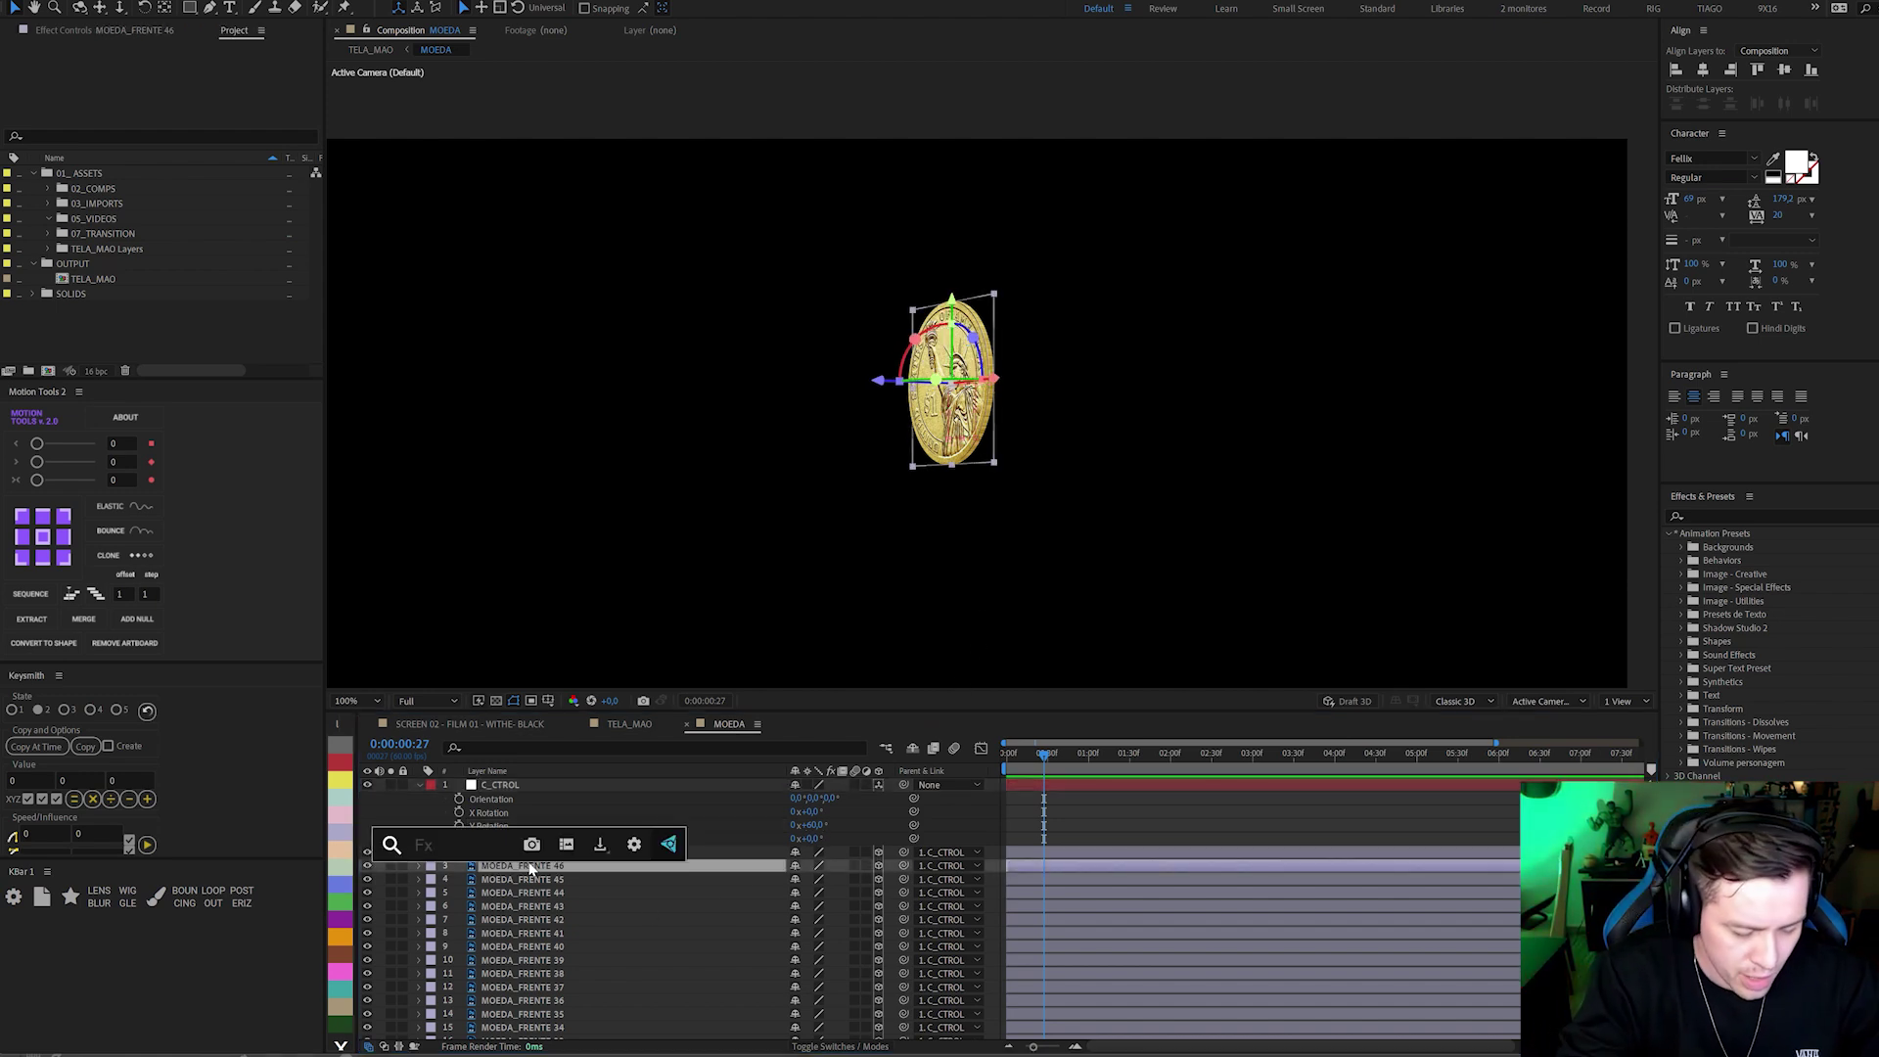
text(levels)
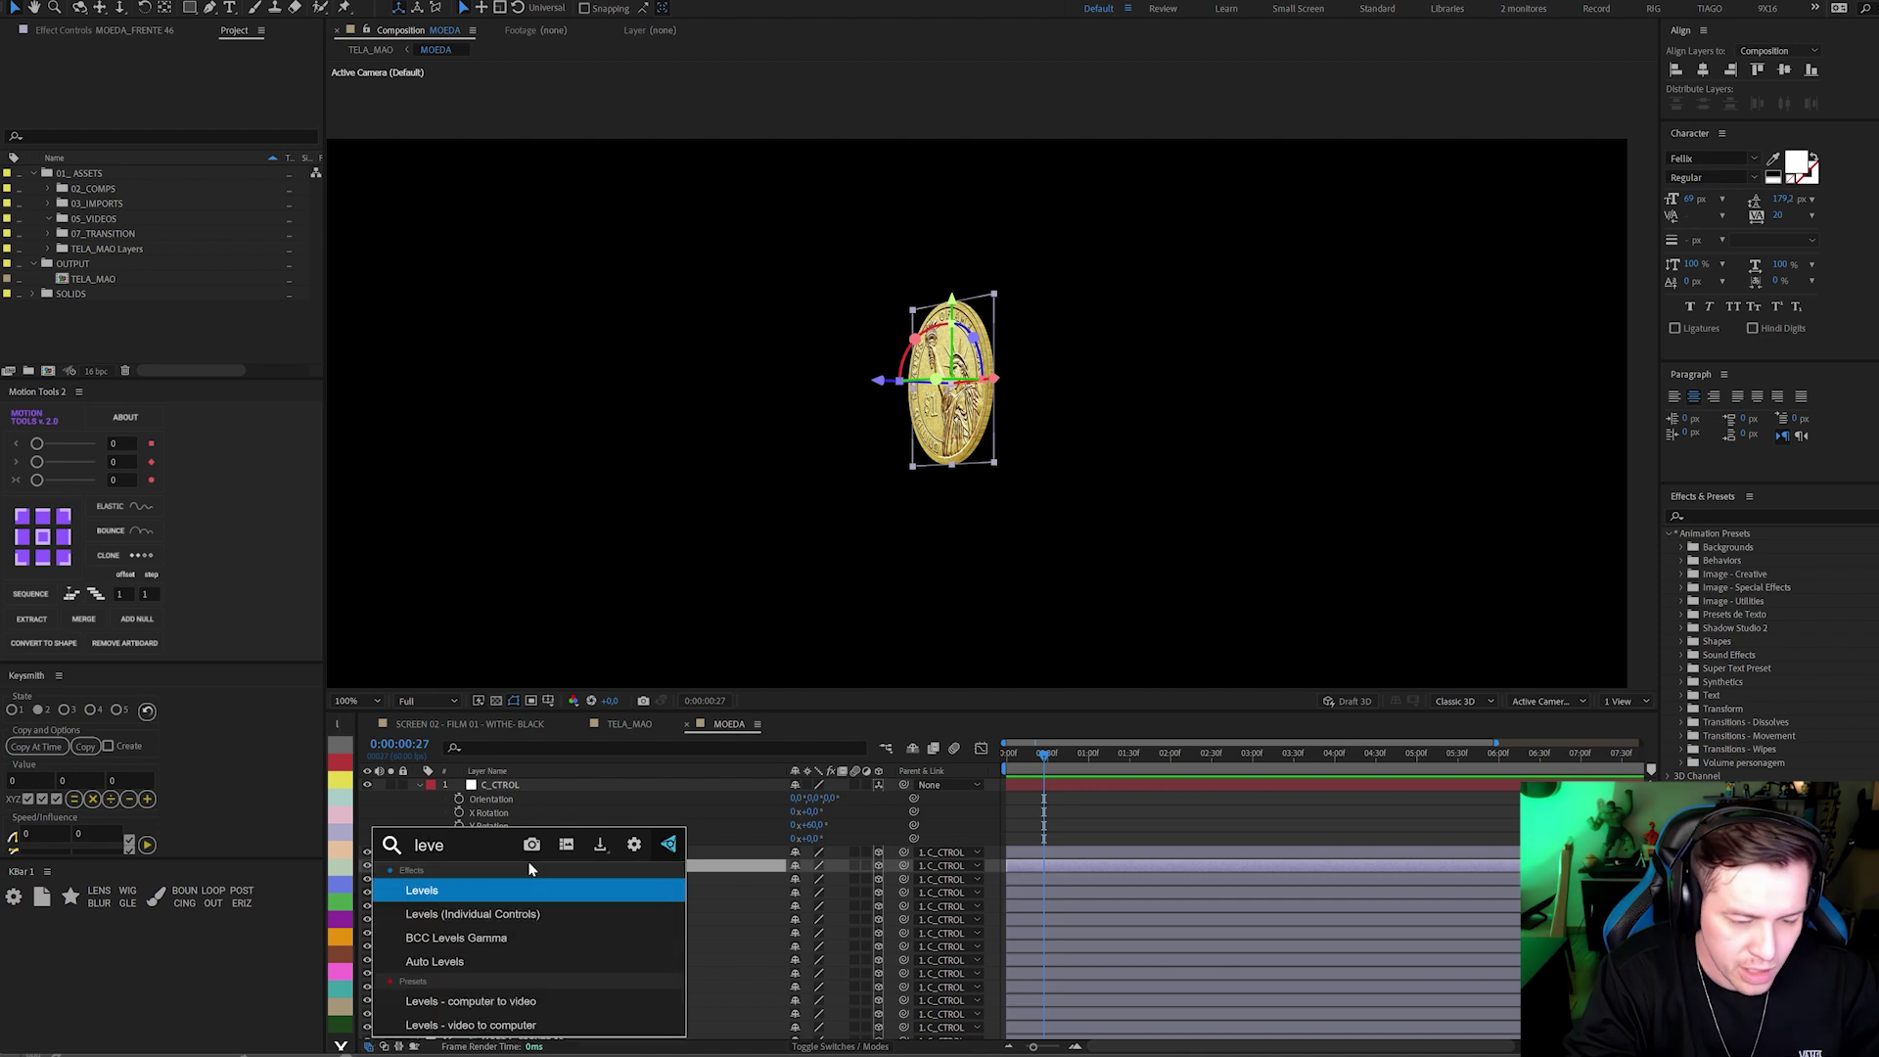
key(Return)
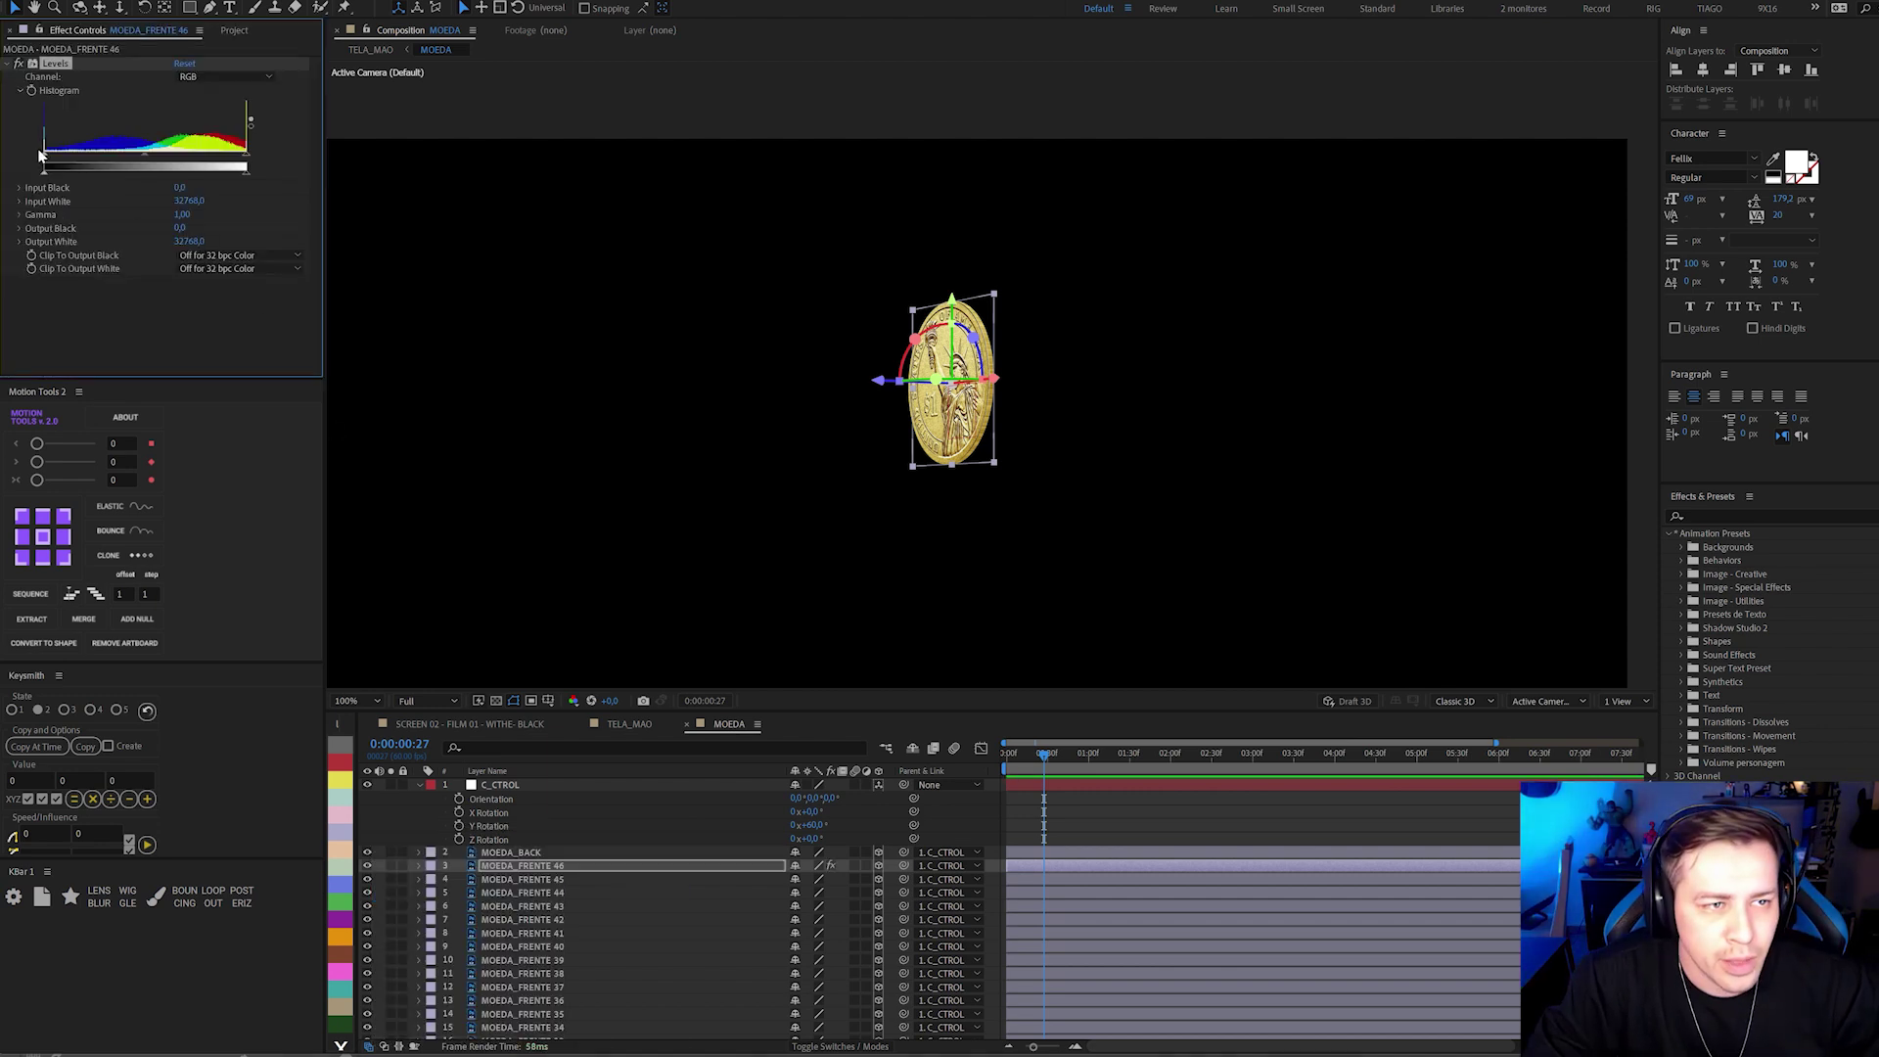
drag(49, 158, 132, 162)
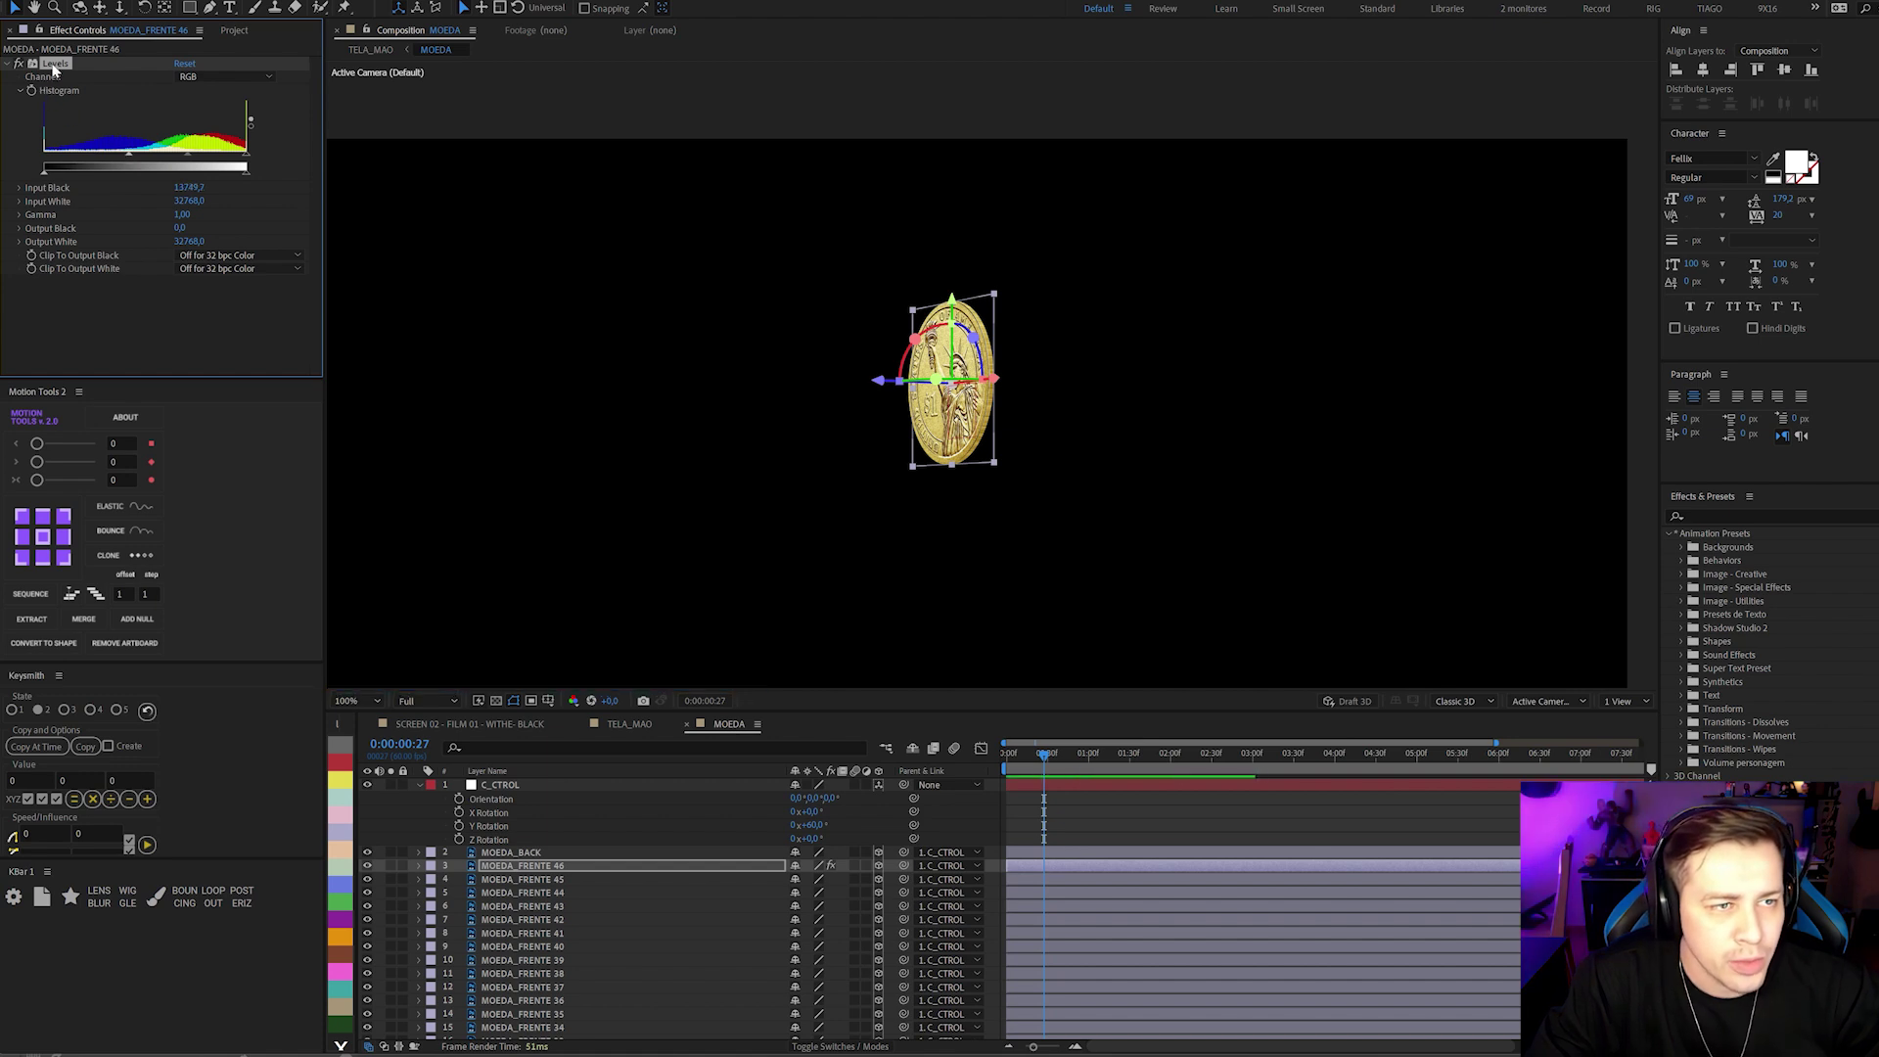
Paste the Levels effect onto MOEDA_FRENTE 45 through the last edge layer.
click(549, 884)
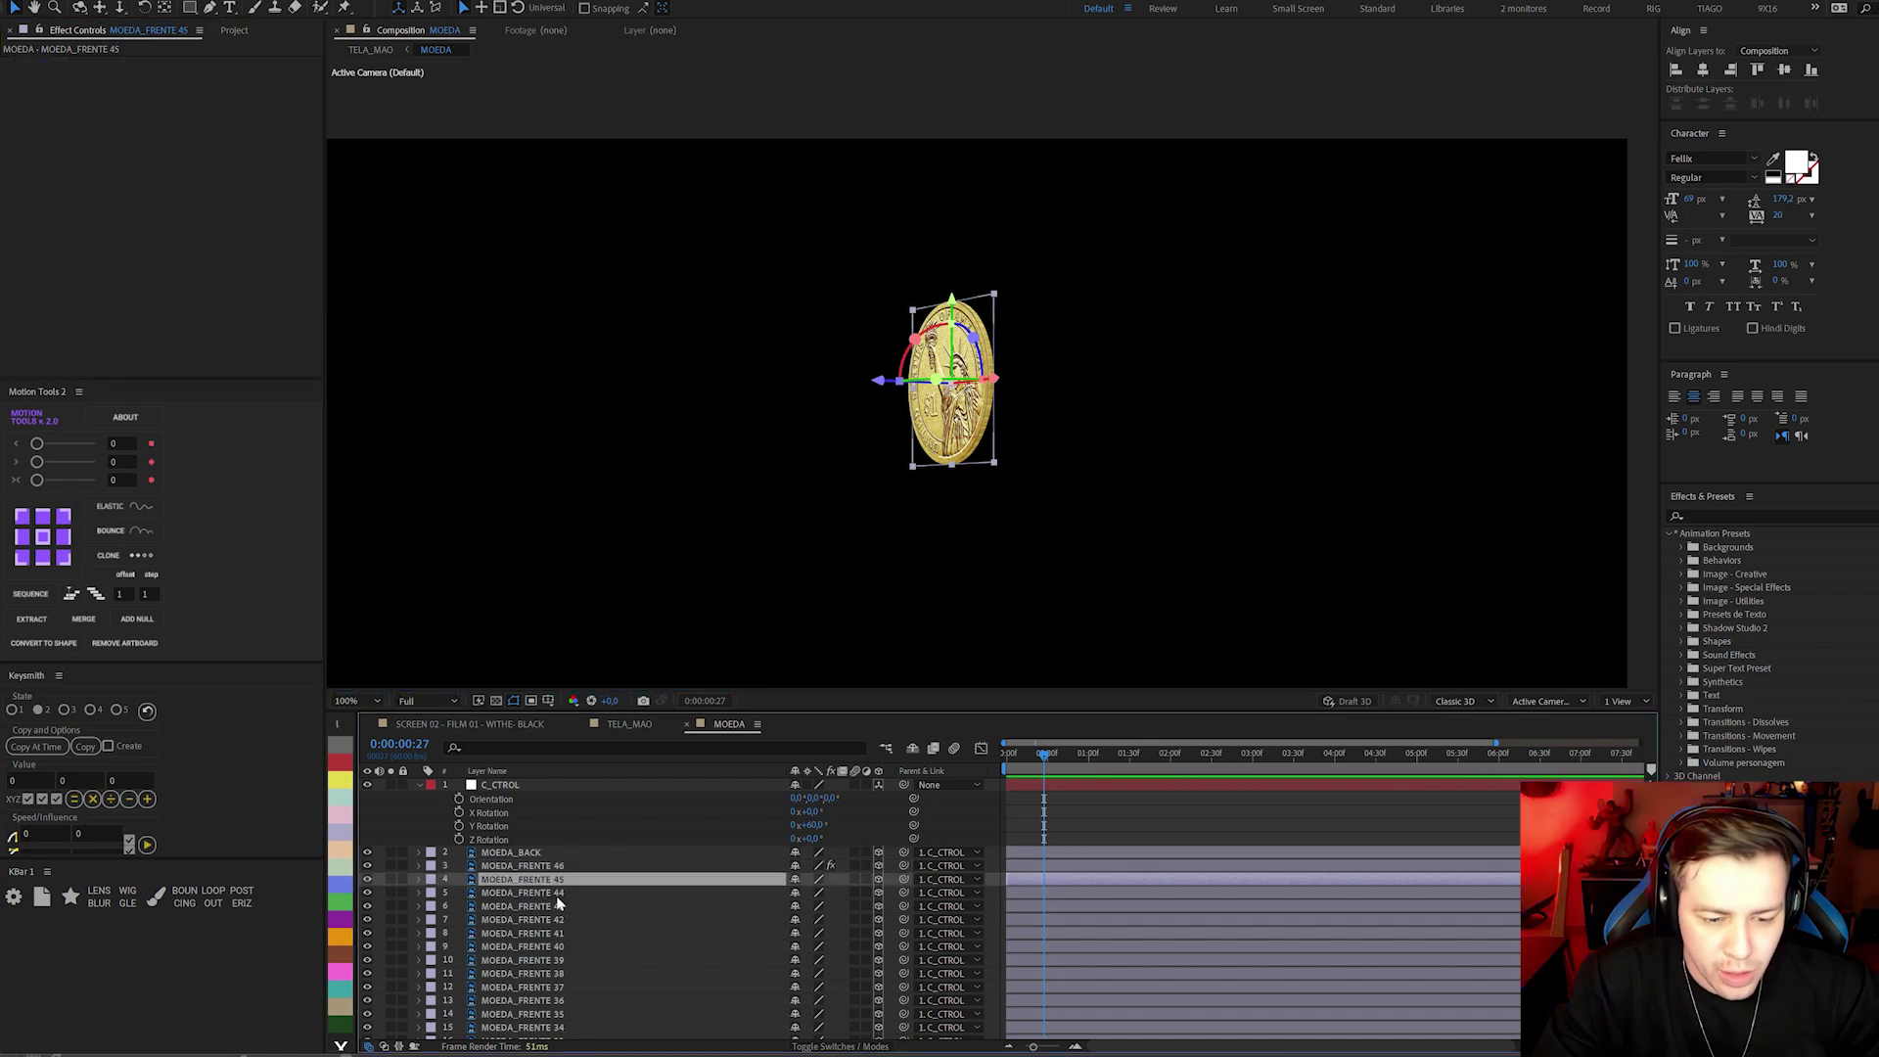
scroll(558, 912, down, 9)
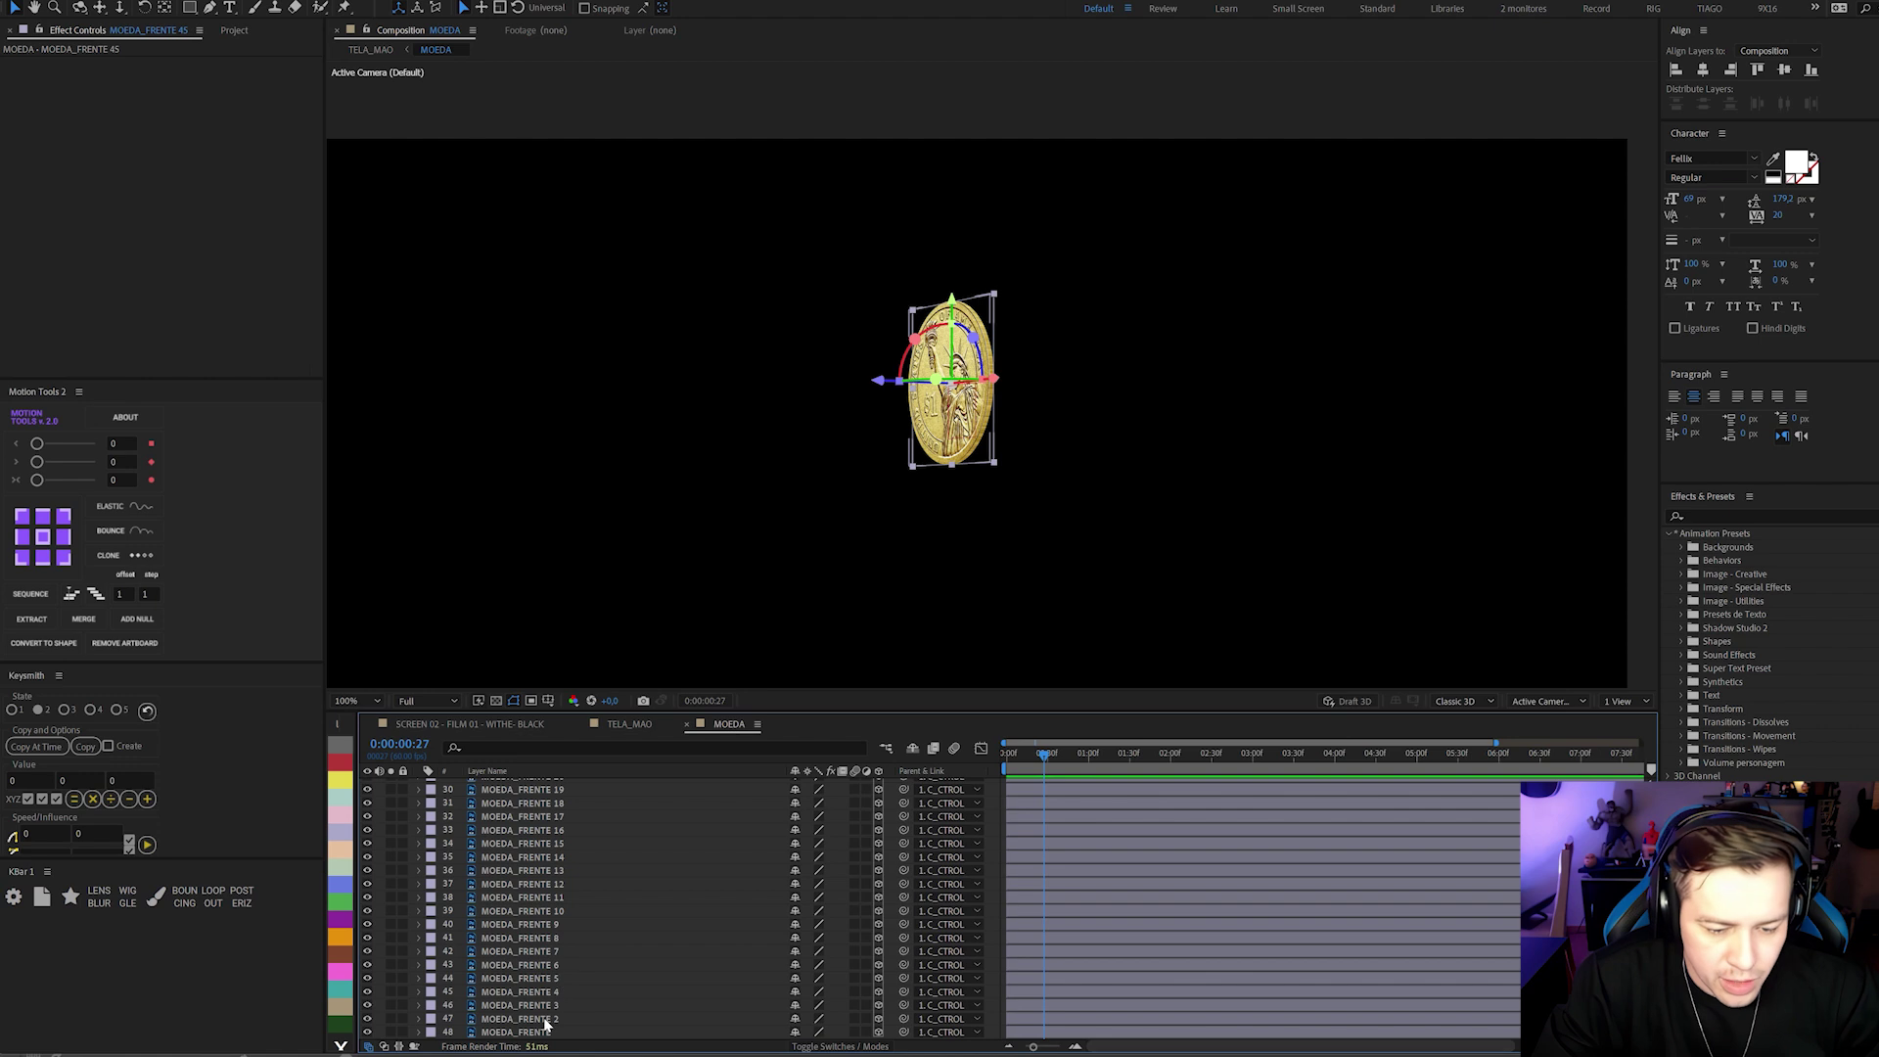
shift+click(542, 1029)
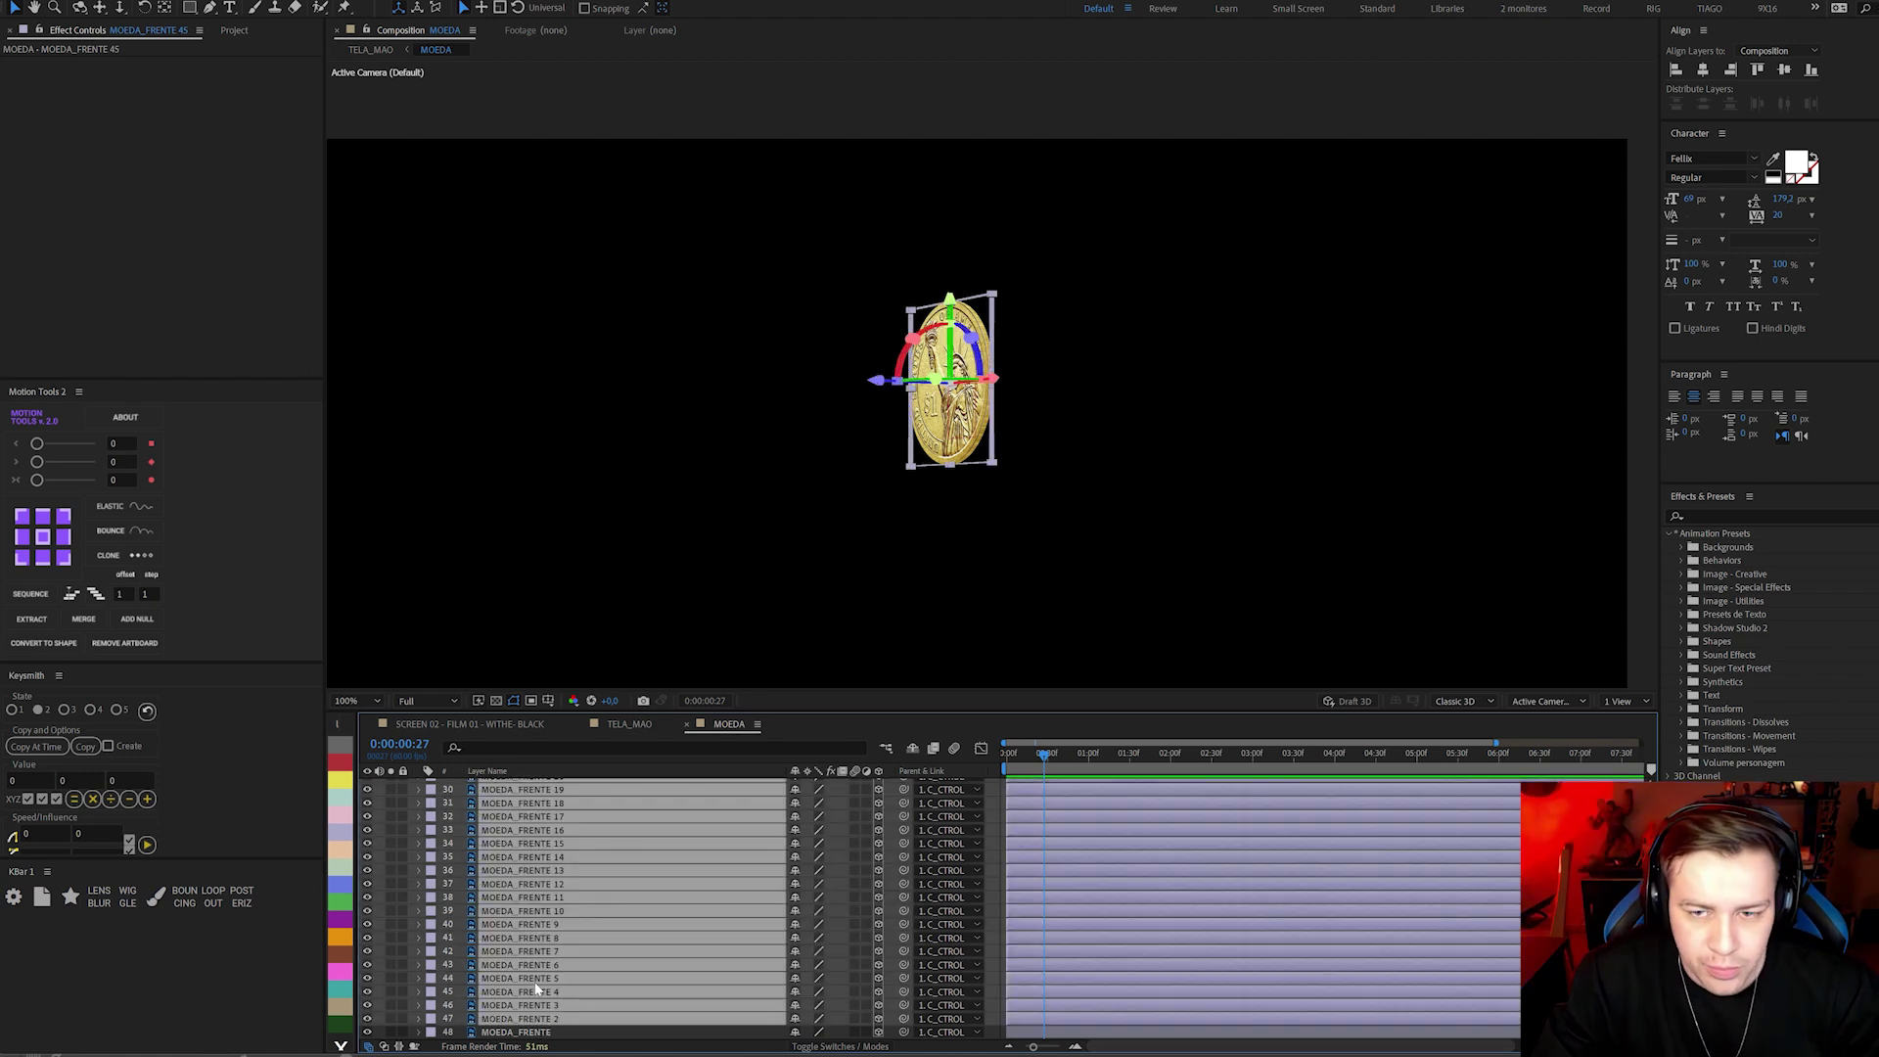
key(ctrl+v)
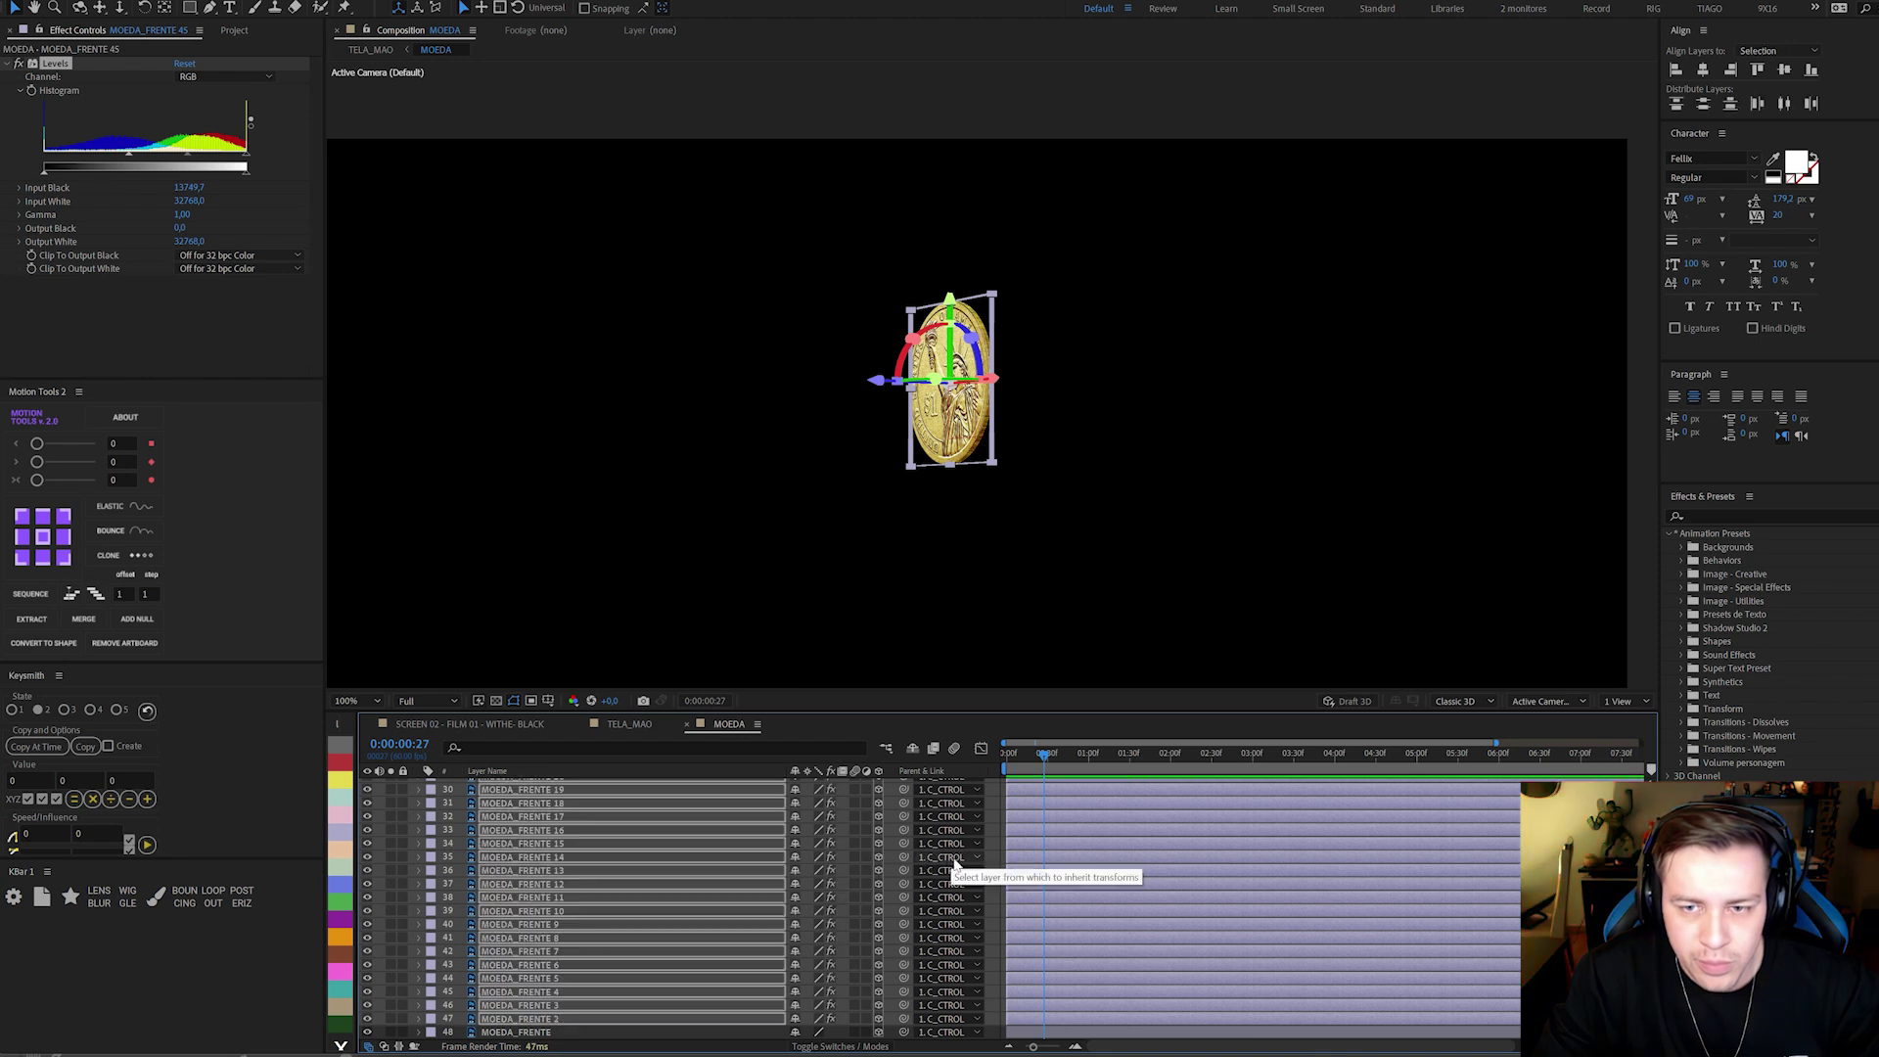
click(993, 438)
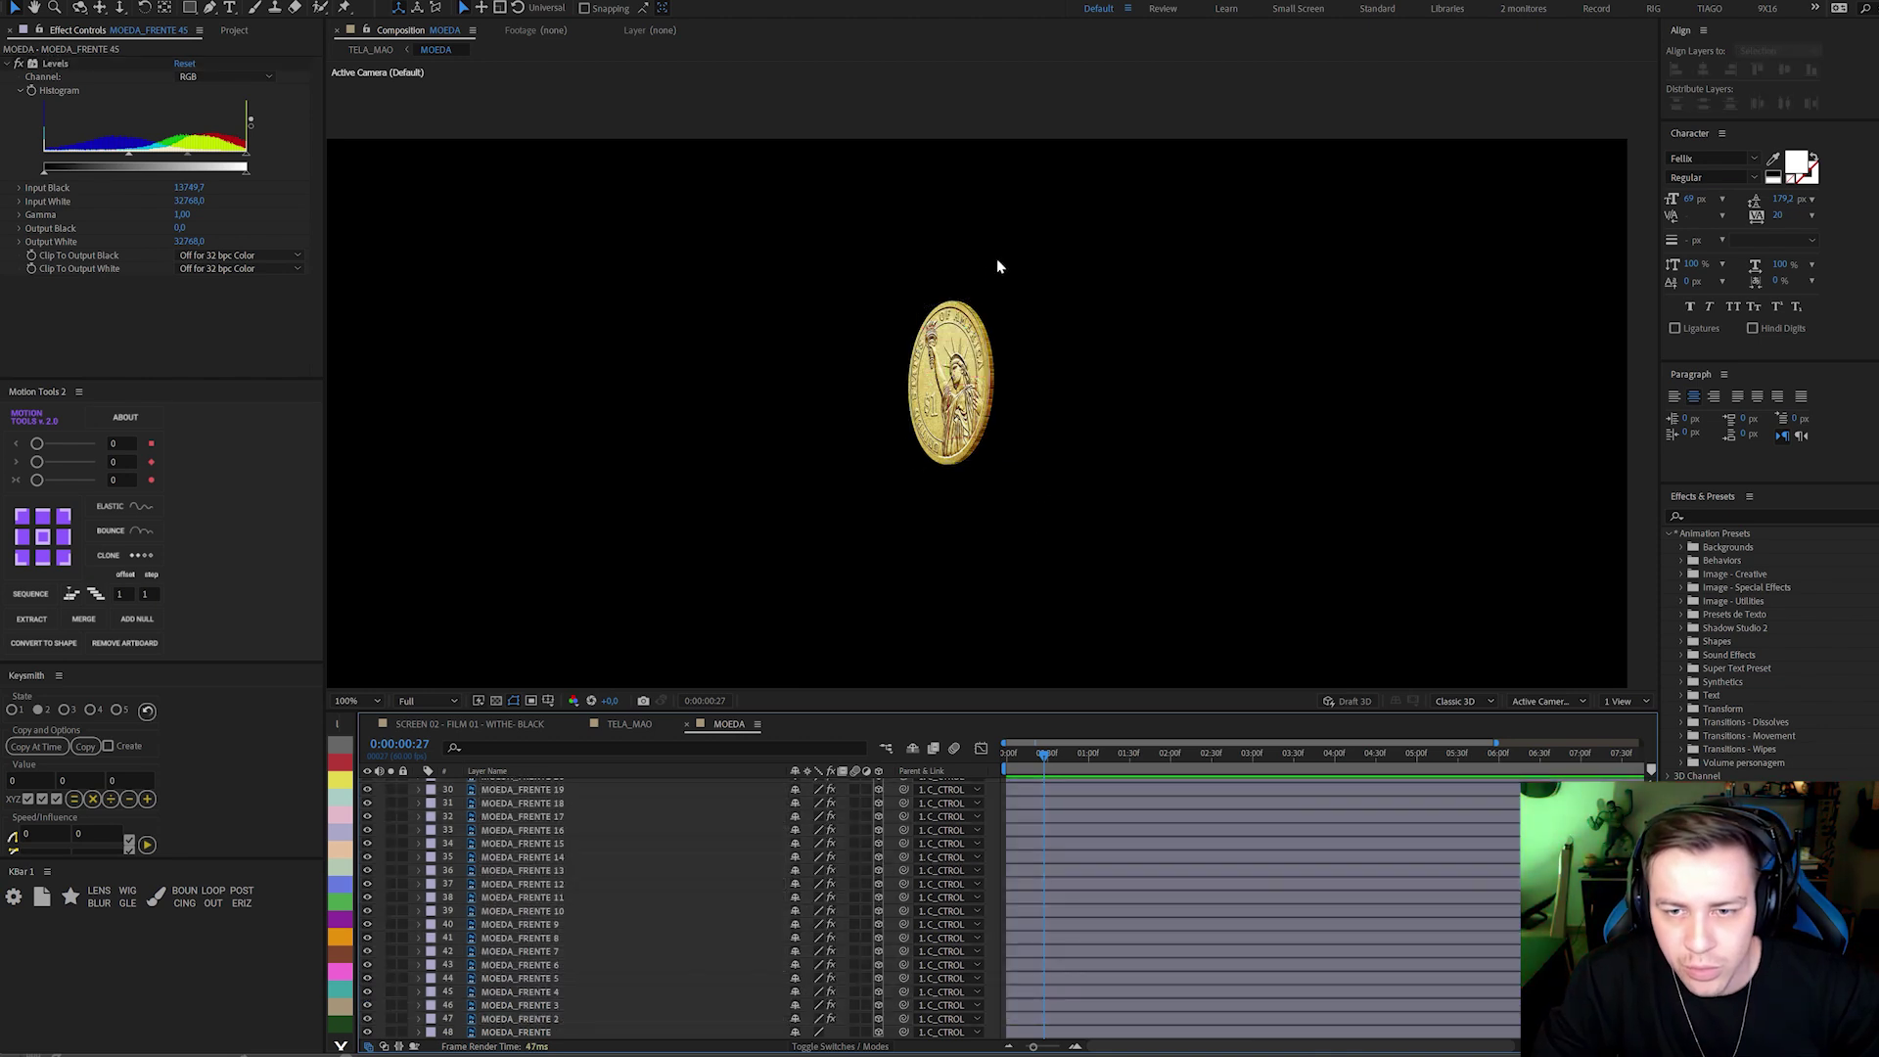
scroll(1006, 284, up, 2)
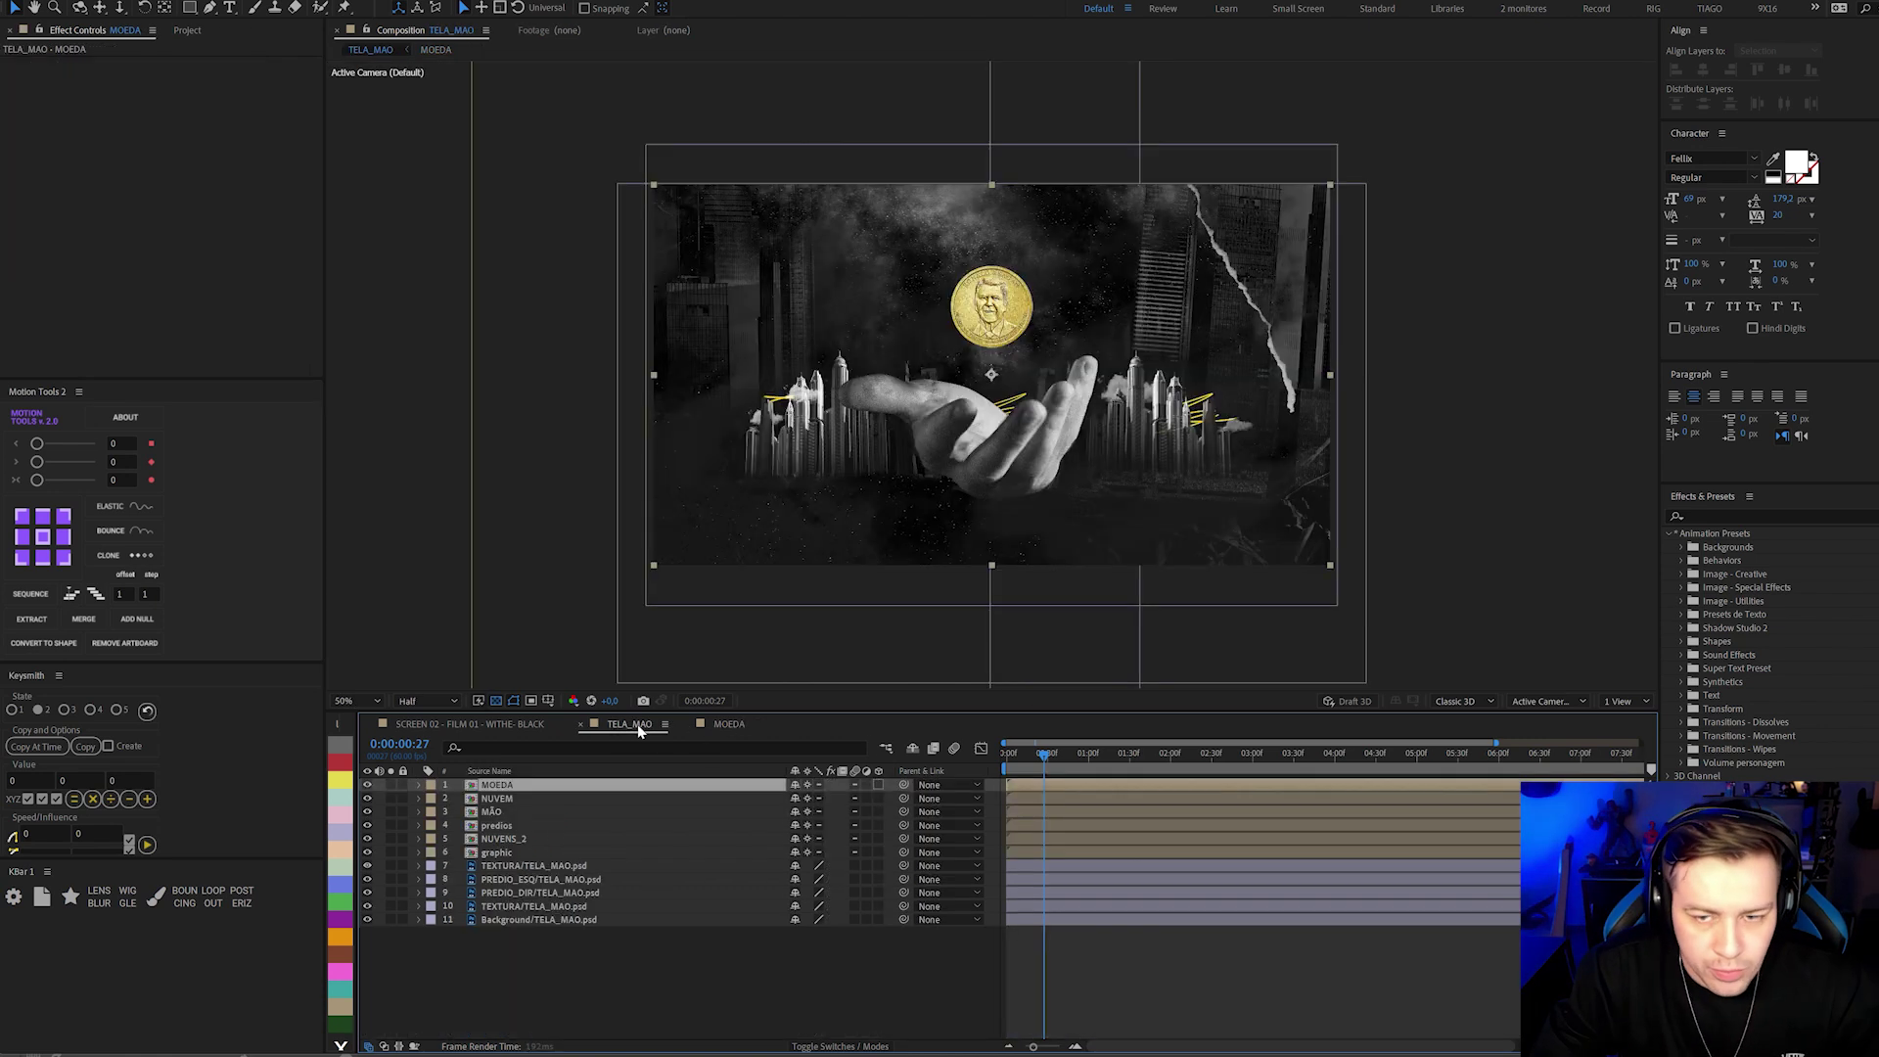
click(637, 729)
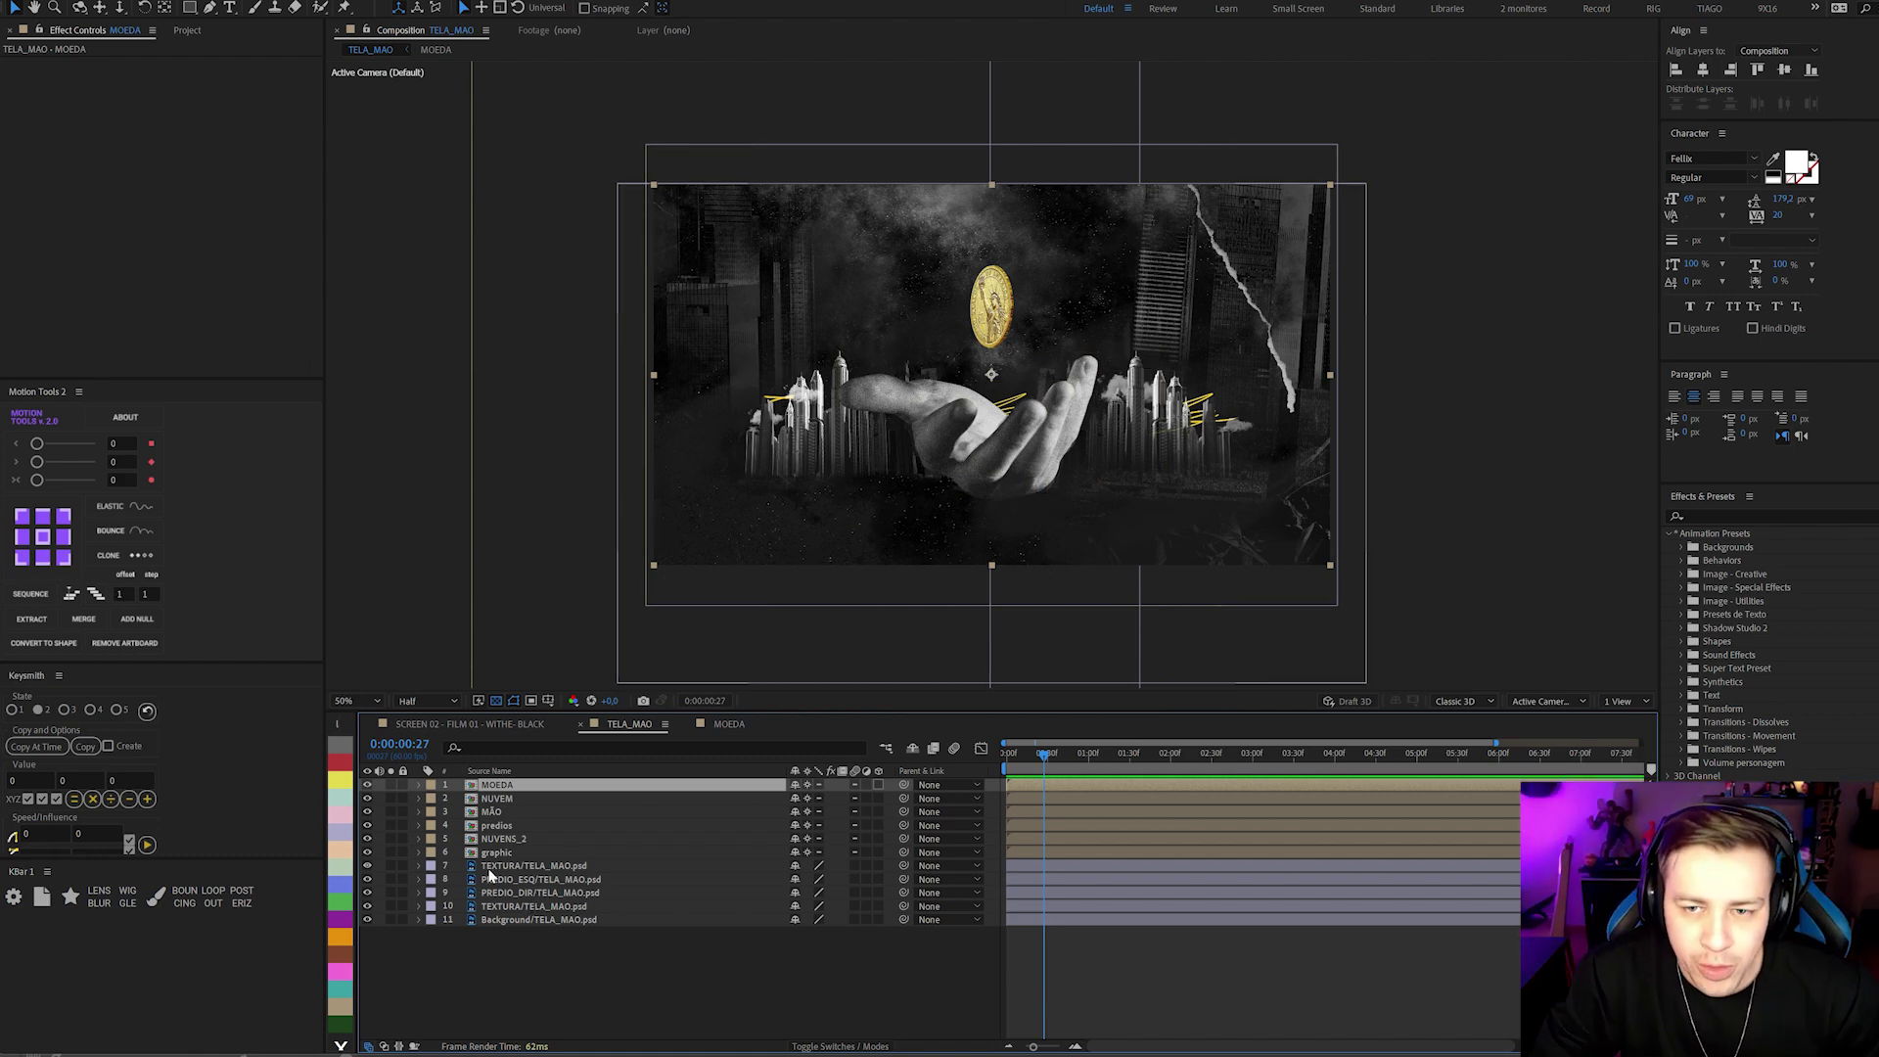
double_click(503, 787)
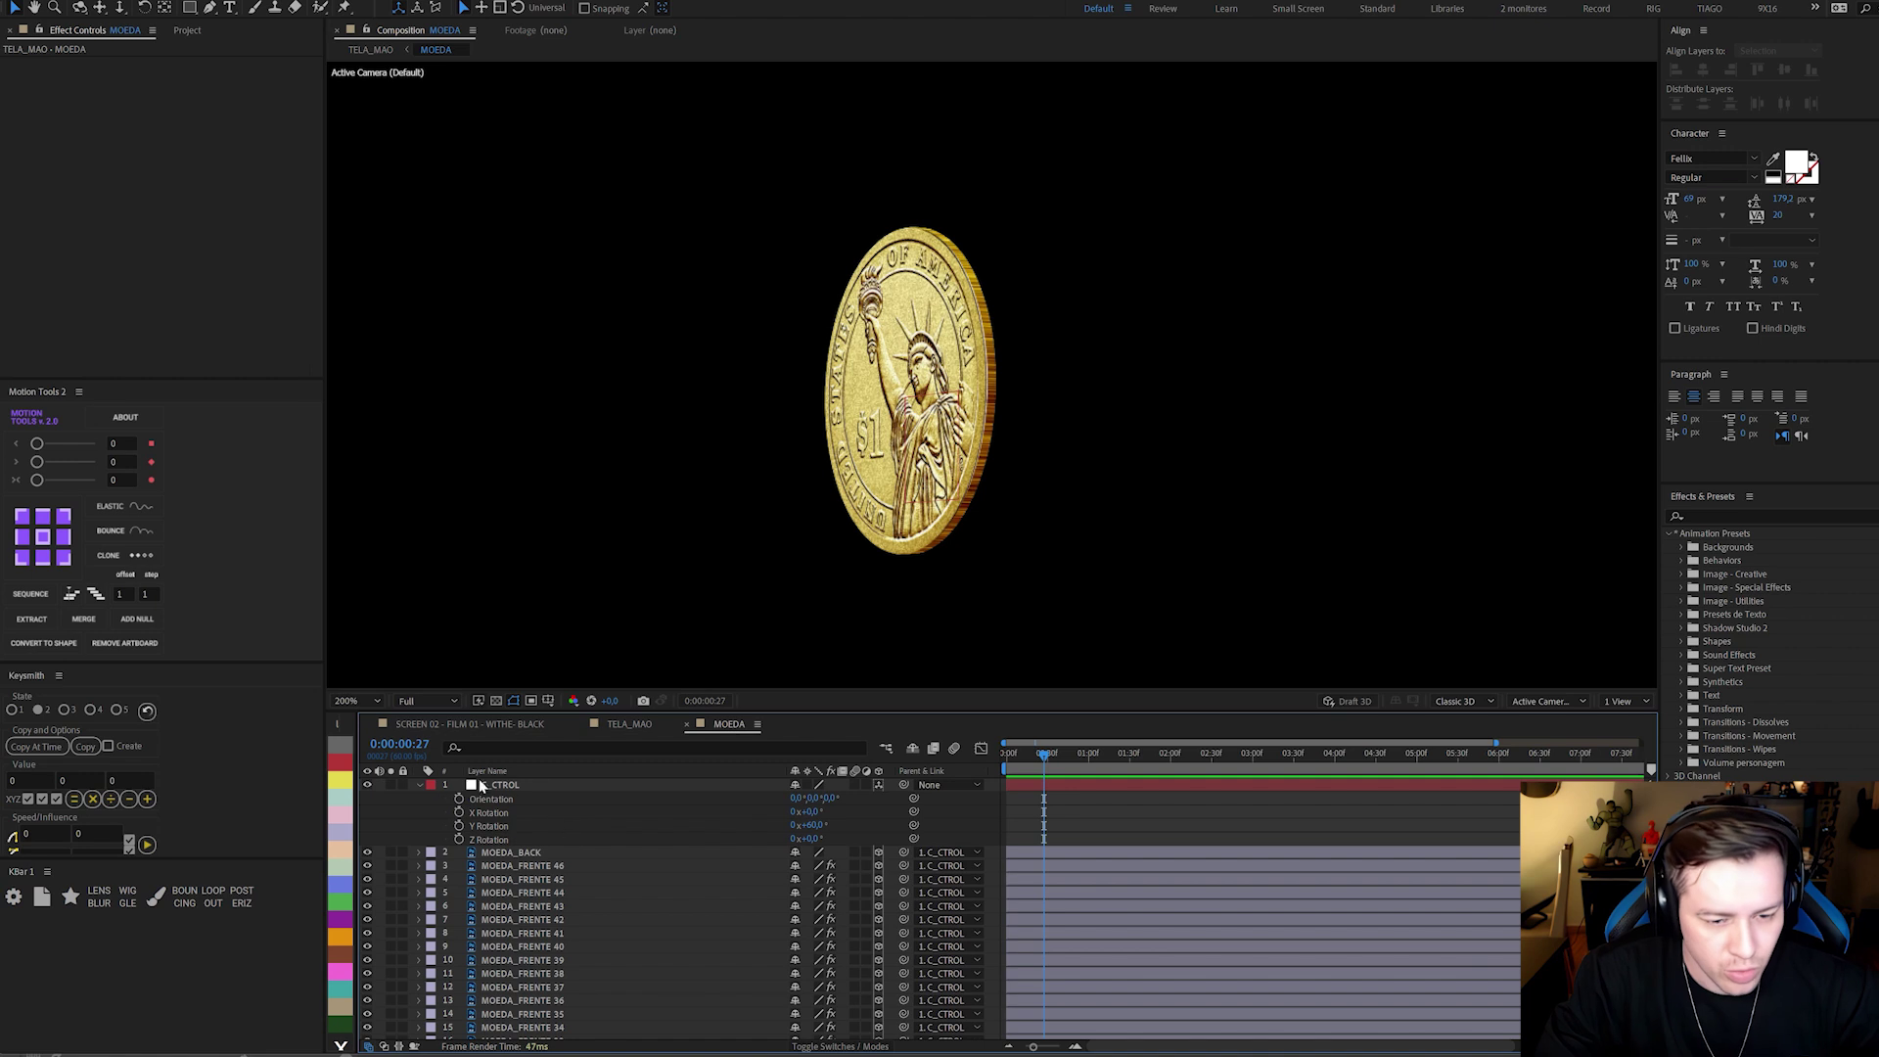
Key C_CTROL's Y Rotation at -30° on frame 0:00:00:00 and play a brief preview of the coin.
click(479, 783)
click(1008, 754)
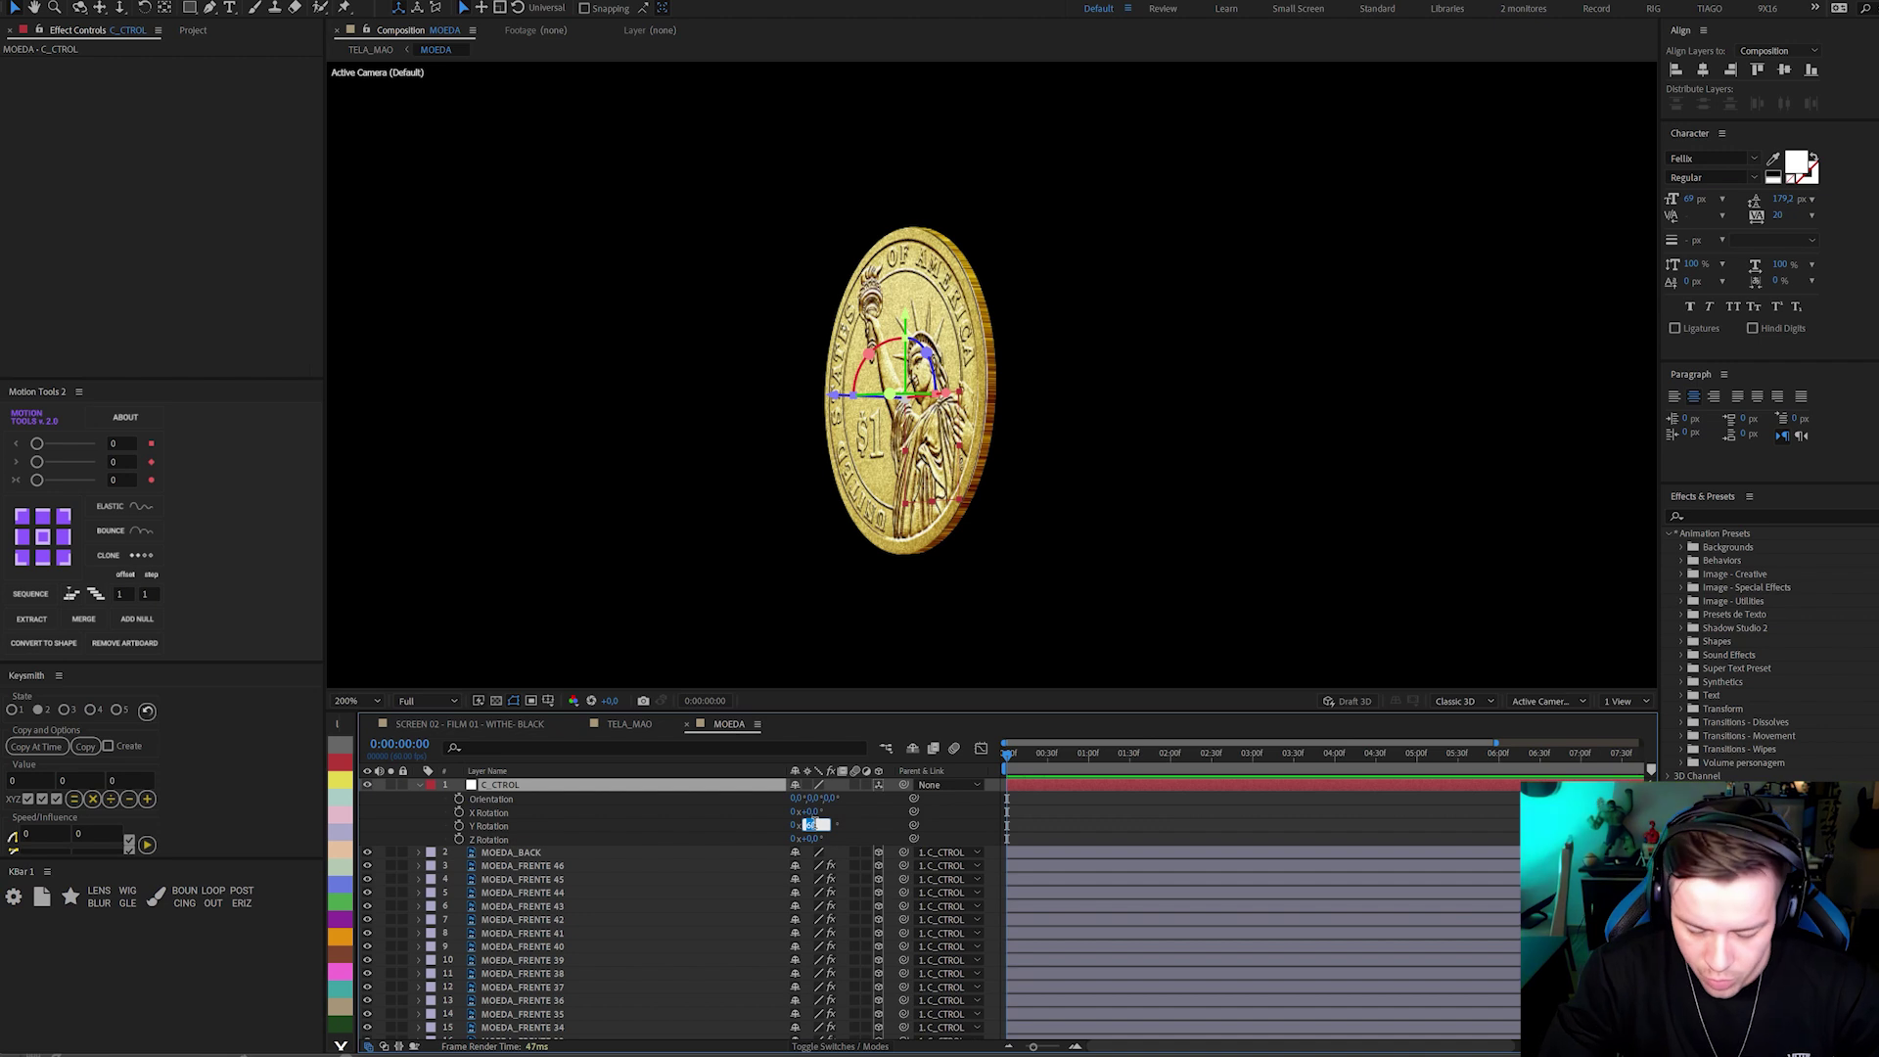
drag(817, 827, 783, 829)
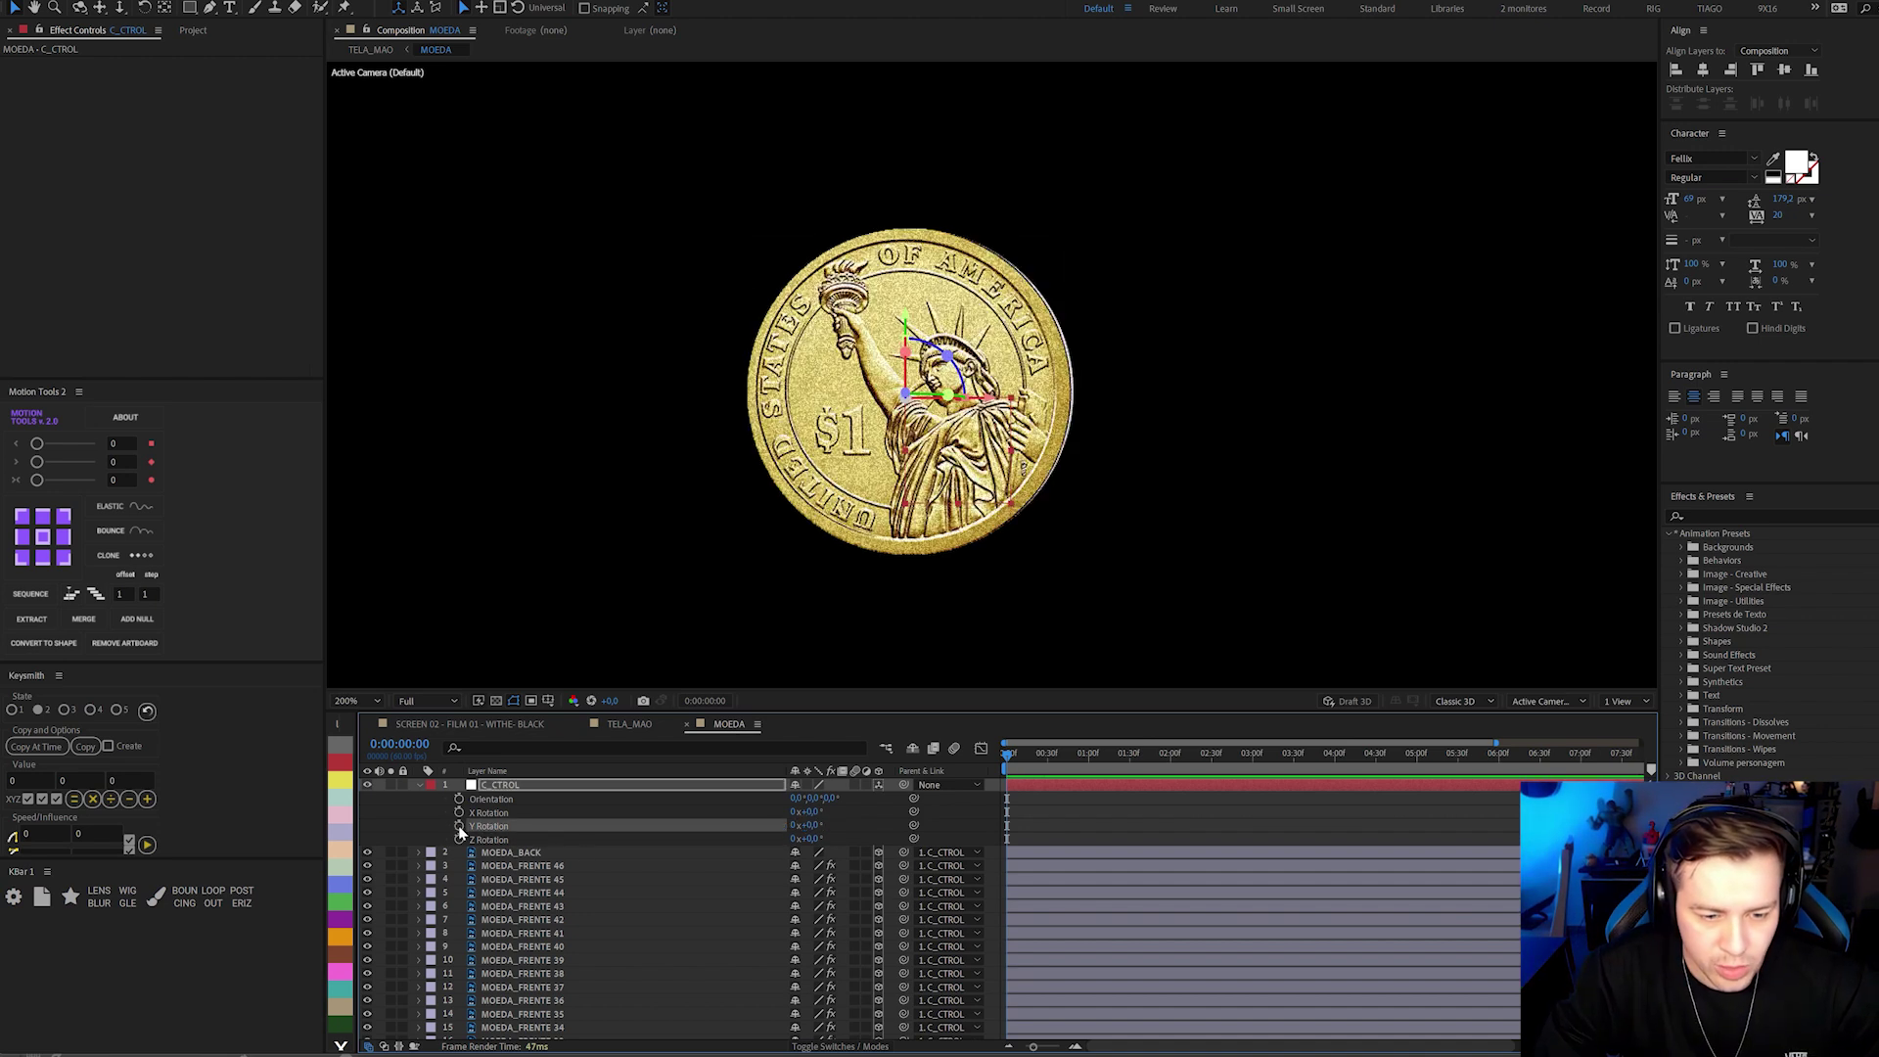
drag(798, 826, 793, 831)
key(space)
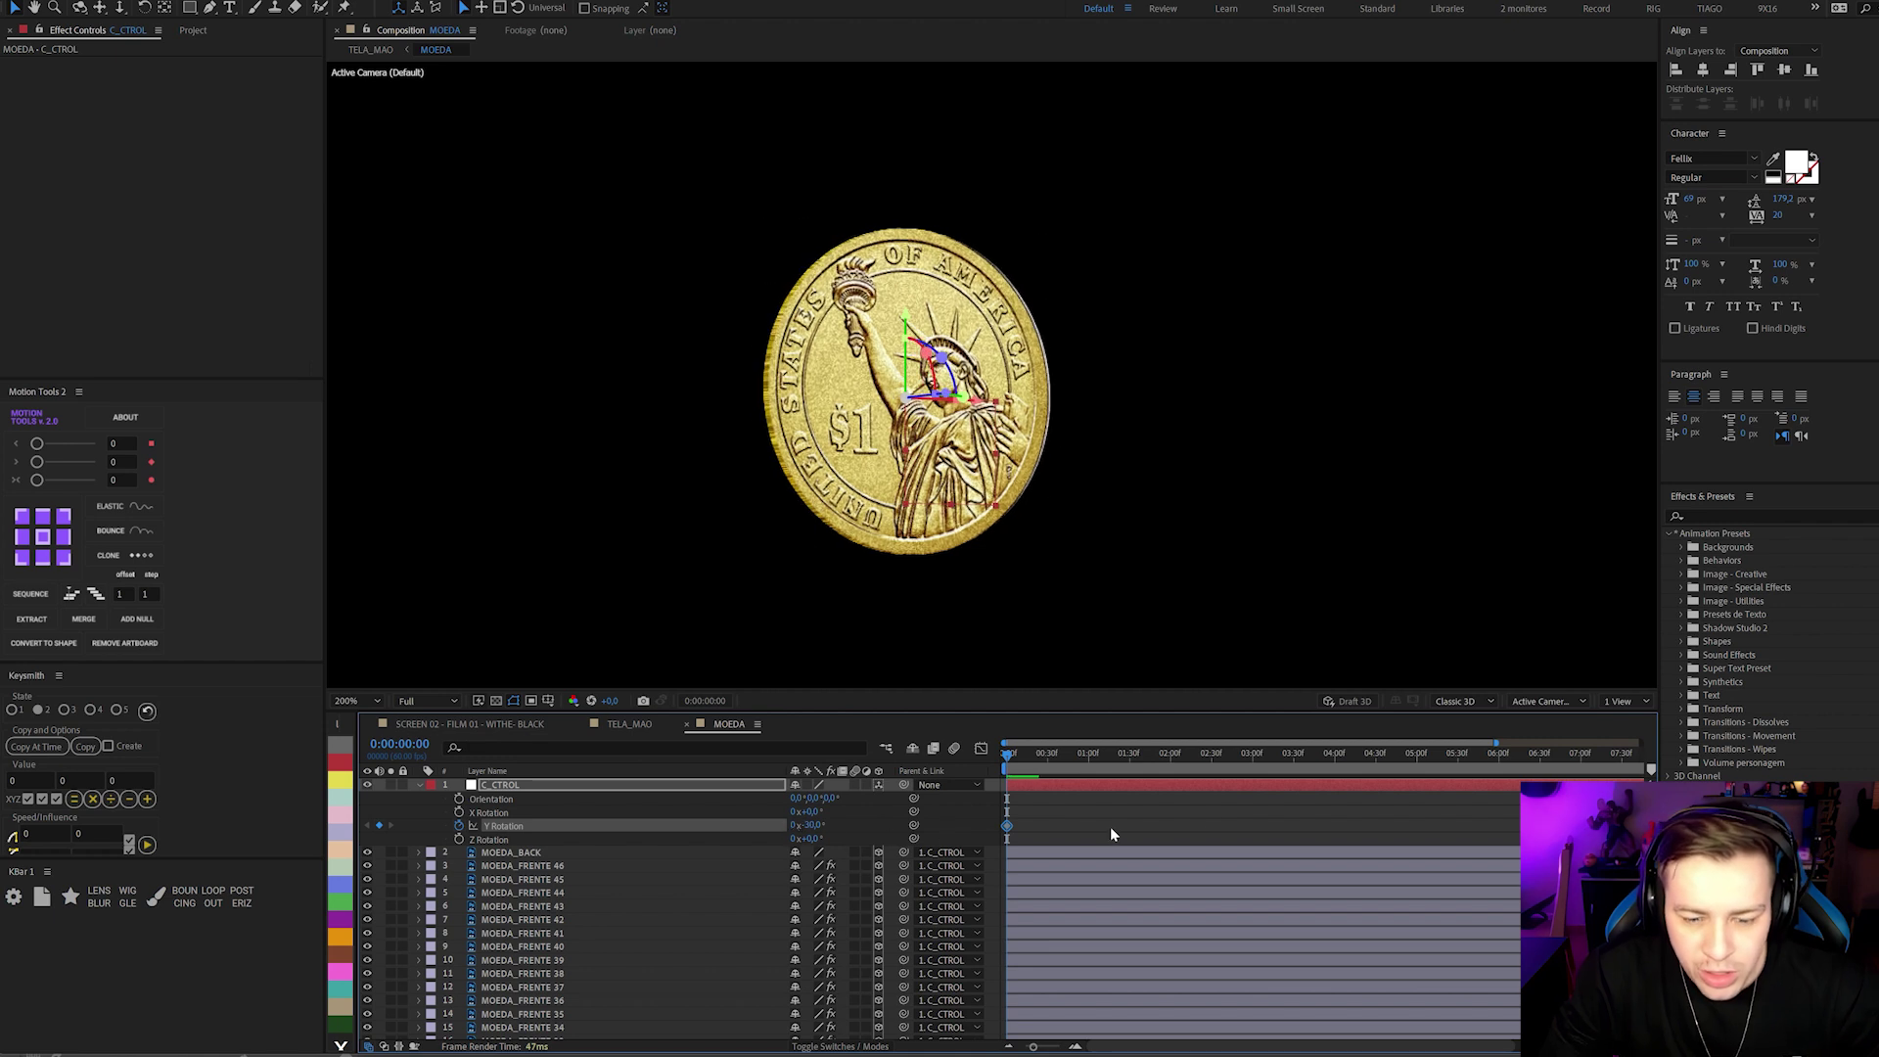
key(space)
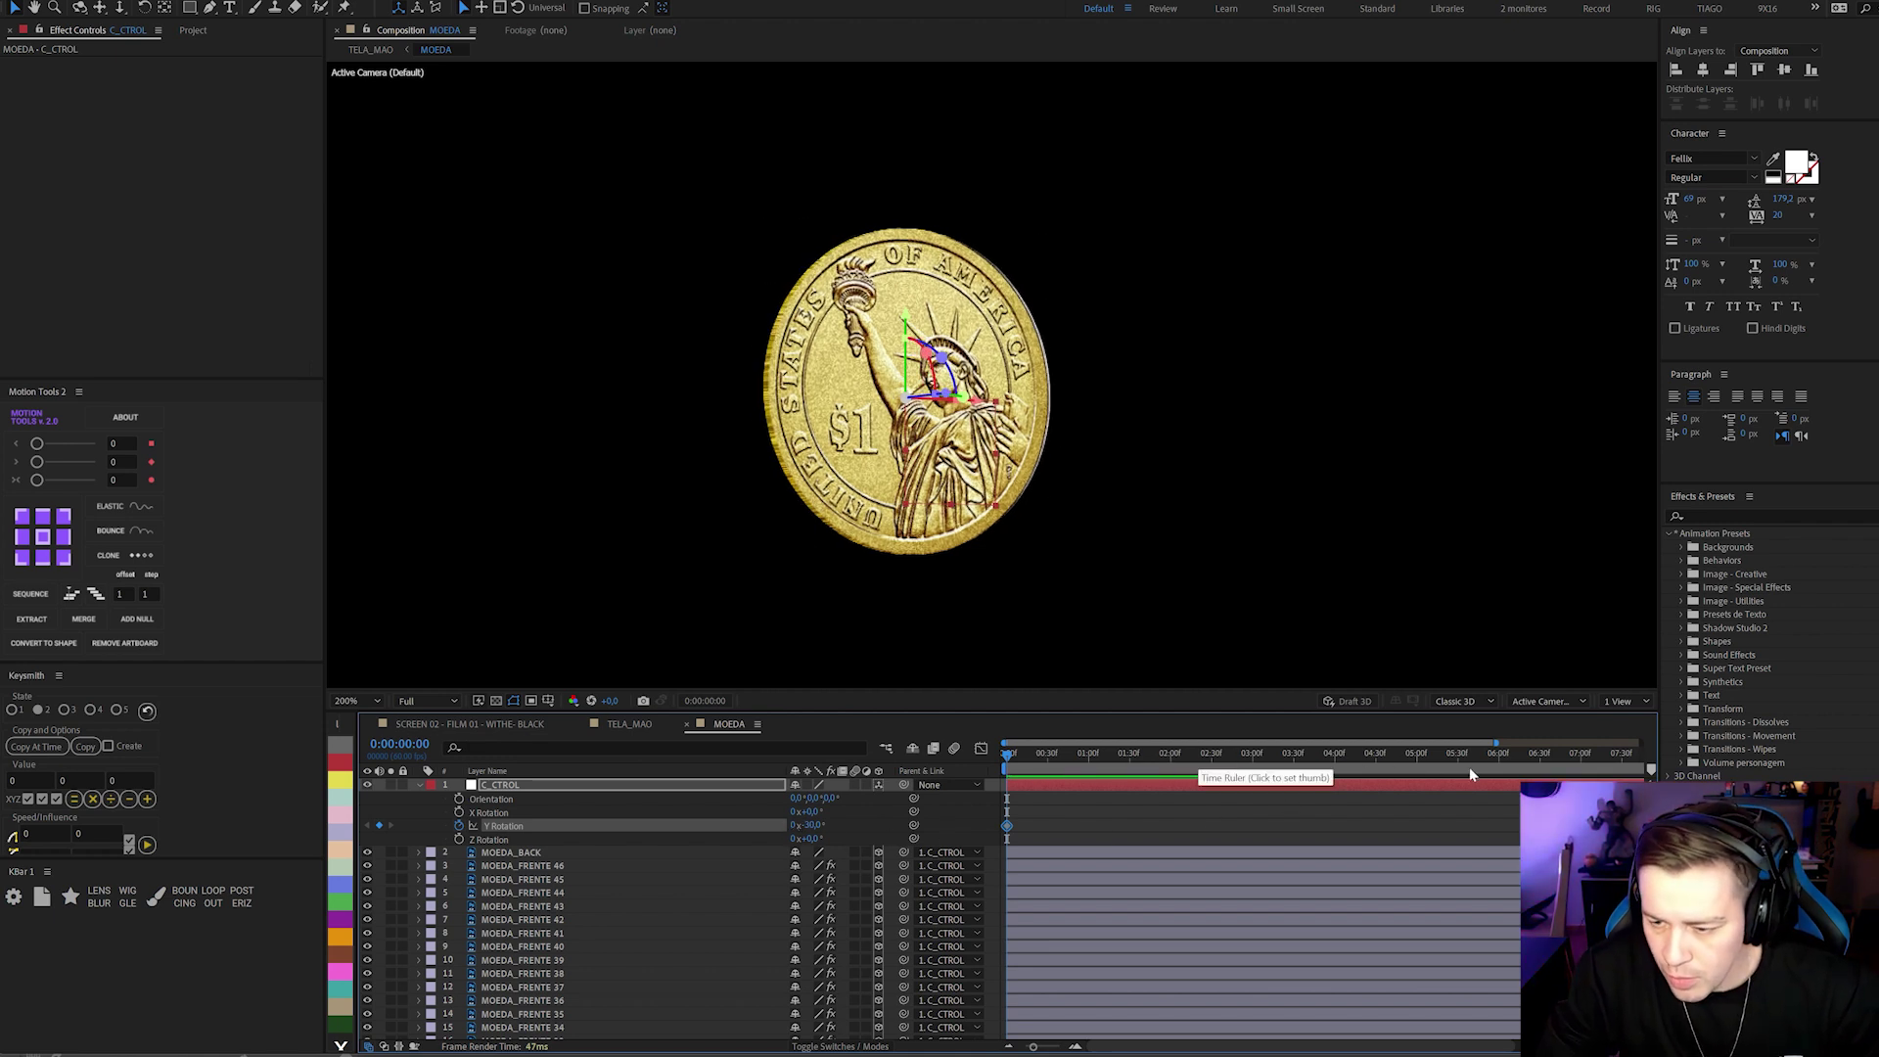